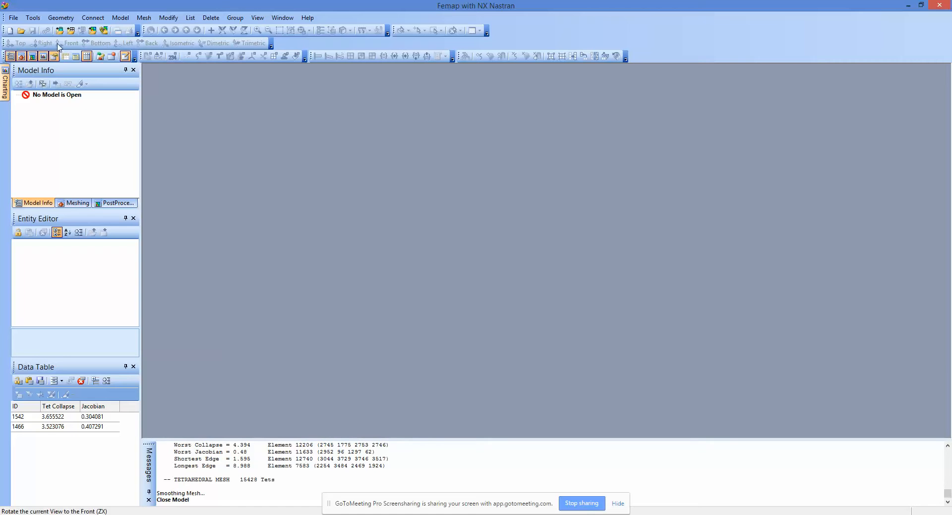
Step: Import the geometry file Geometry_Repair.X_T from the Examples folder with a scale factor of 39.37 and colors from file
left_click(13, 18)
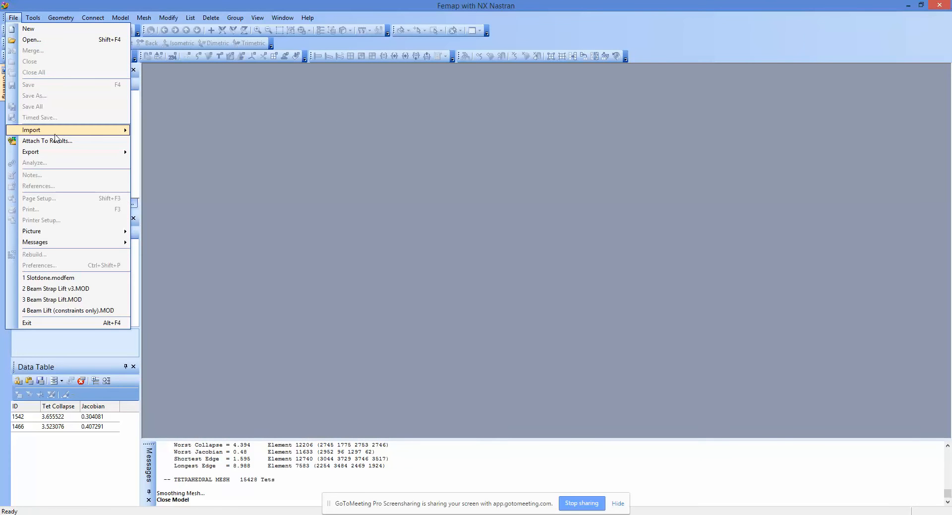
mouse_move(55, 131)
left_click(190, 129)
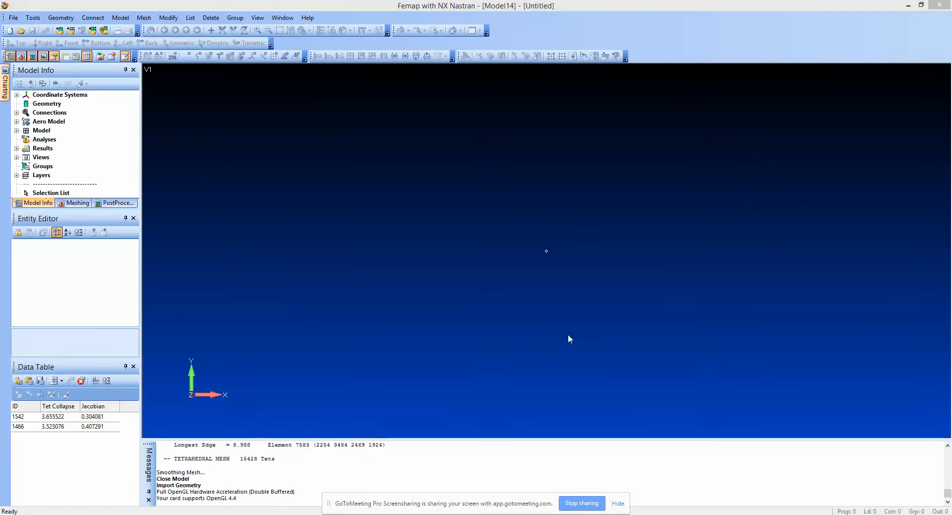
left_click(652, 306)
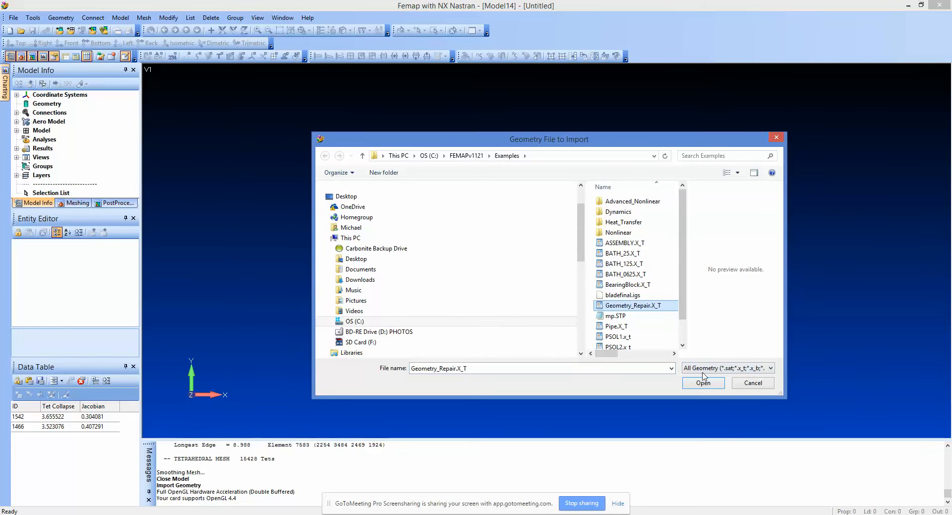
left_click(703, 383)
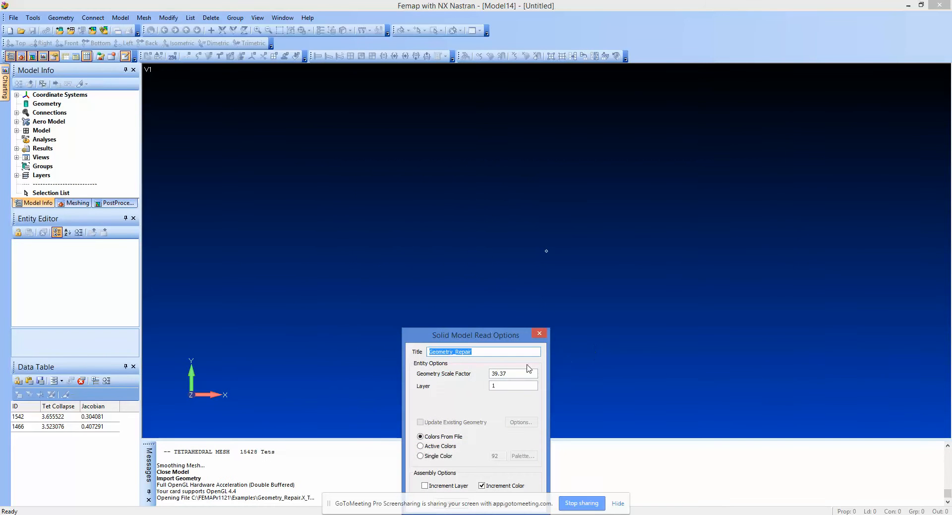
left_click_drag(504, 342, 498, 302)
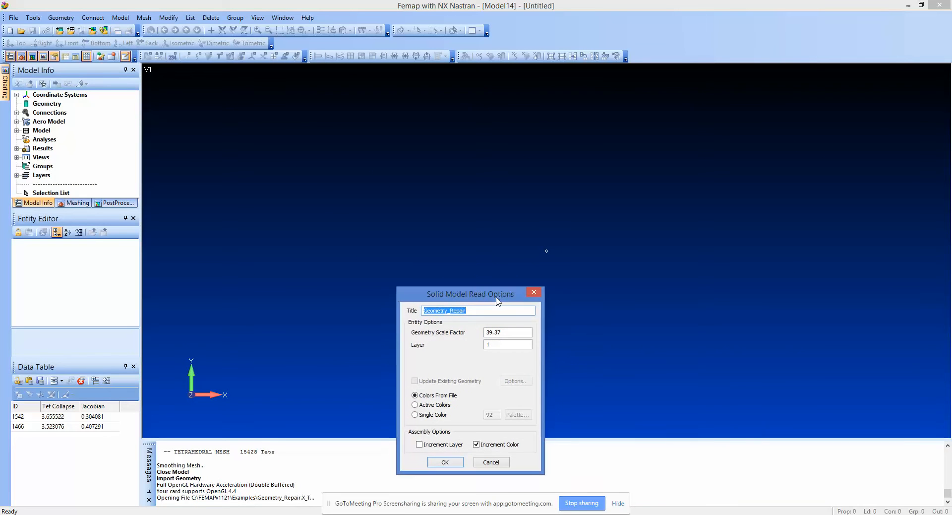
left_click(453, 461)
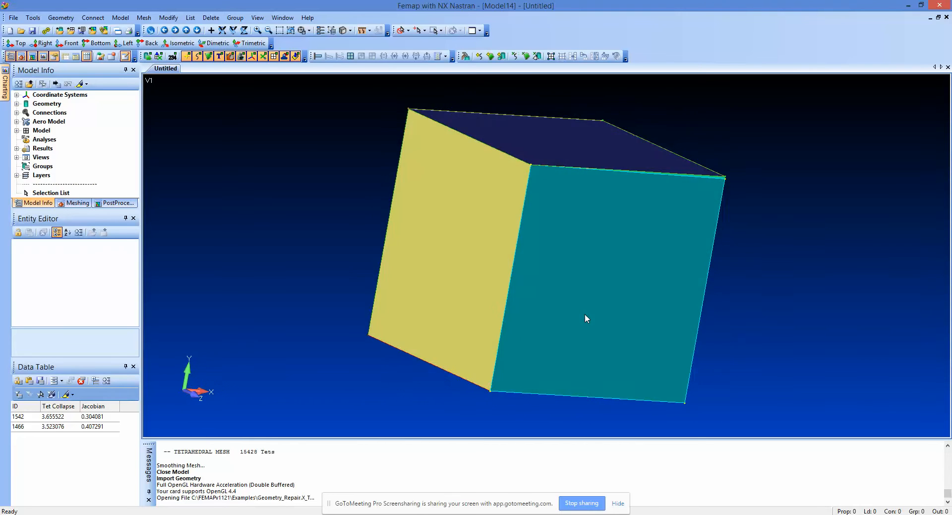
Step: Examine the cube's upper front edge up close and from several angles for a gap between the surfaces
scroll(586, 314, "up", 8)
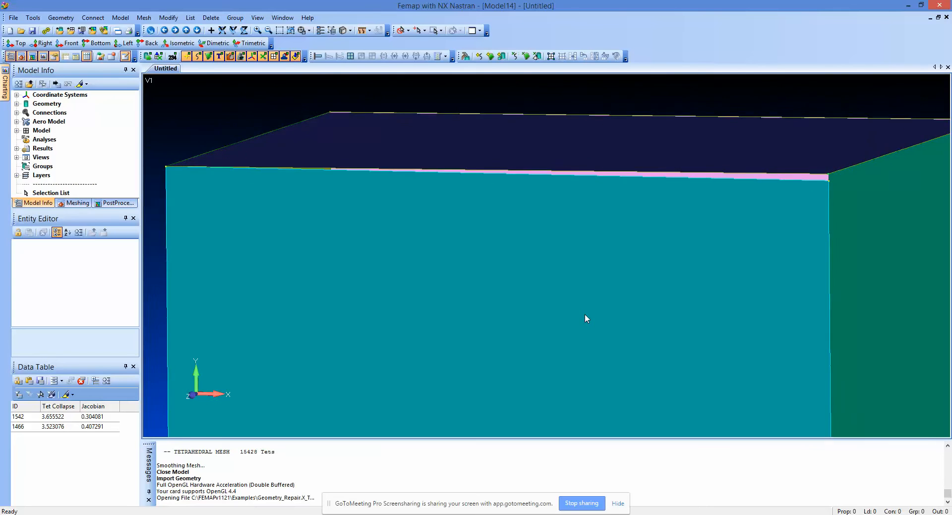
scroll(585, 314, "up", 2)
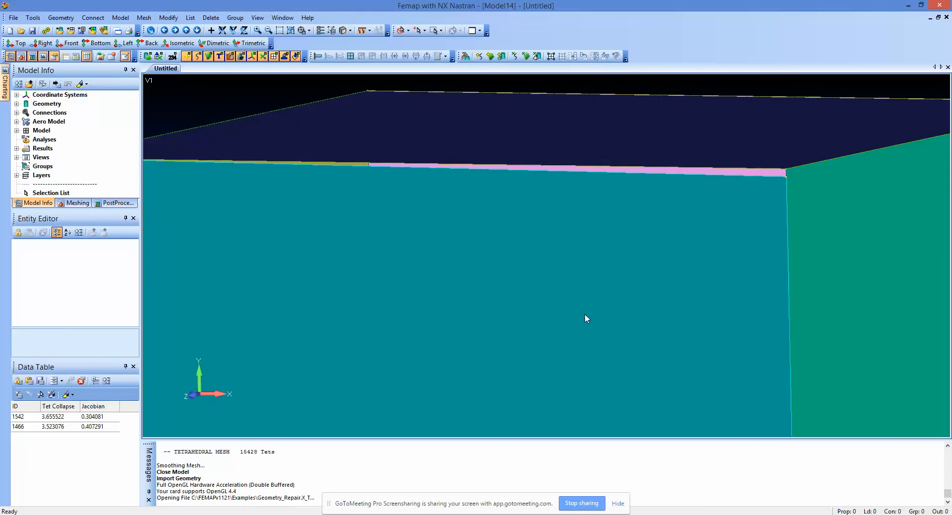
scroll(586, 313, "down", 4)
scroll(584, 314, "down", 4)
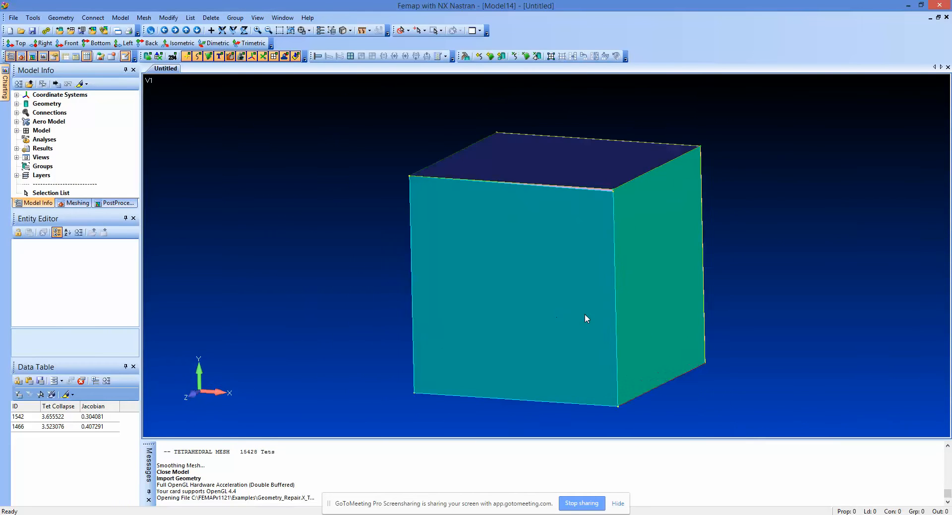
scroll(585, 314, "up", 4)
scroll(584, 314, "down", 2)
scroll(585, 314, "down", 3)
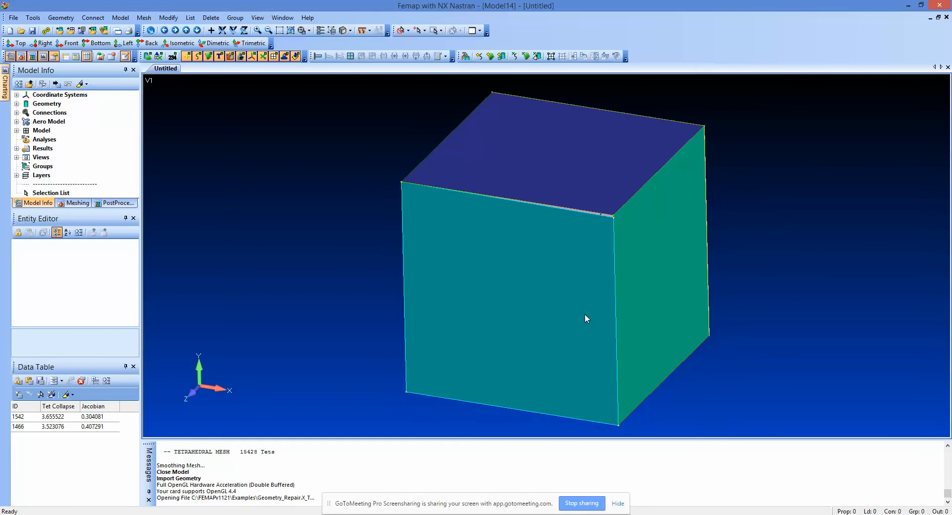
key("ctrl+Left")
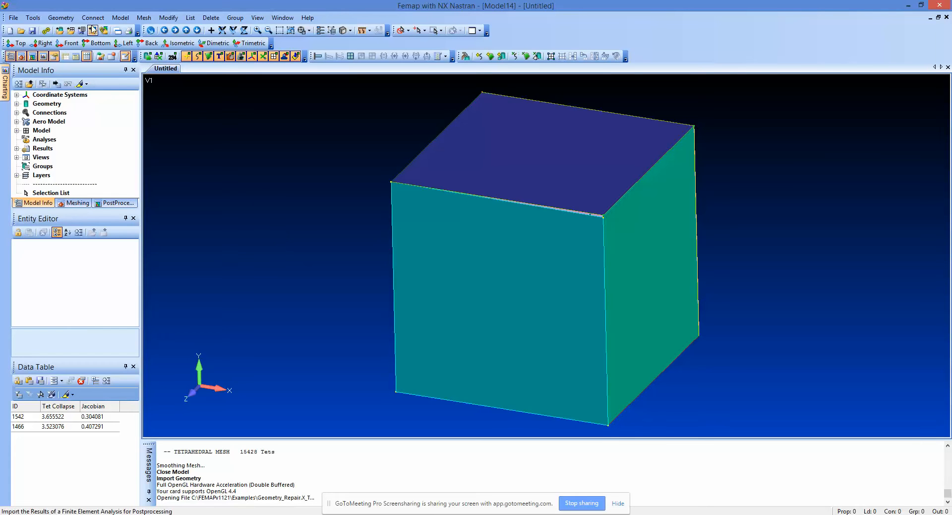
Step: Stitch all surfaces of the imported cube into one body, accepting the proposed stitching settings
left_click(61, 17)
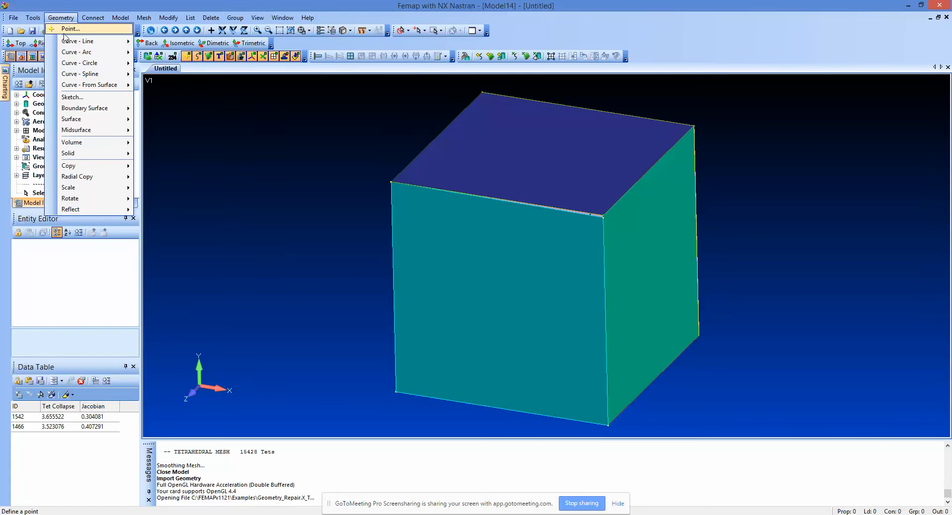
mouse_move(97, 153)
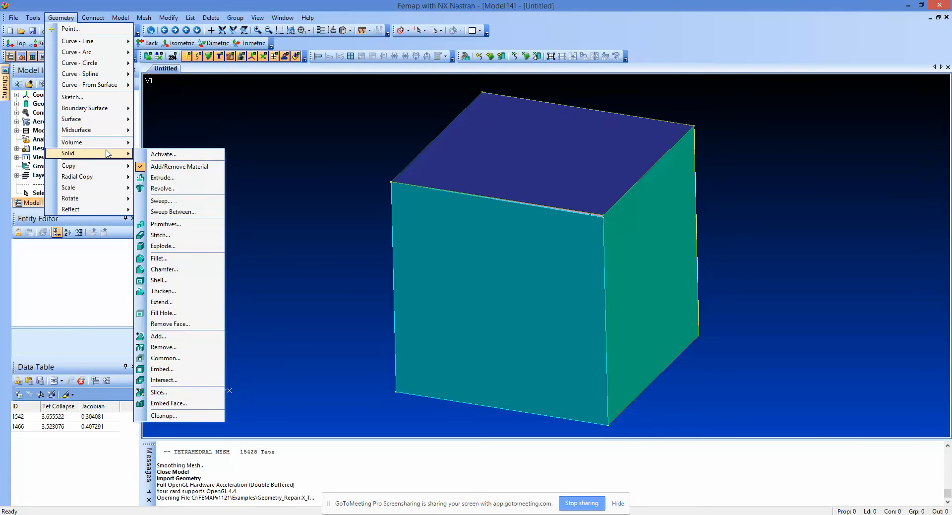
left_click(171, 236)
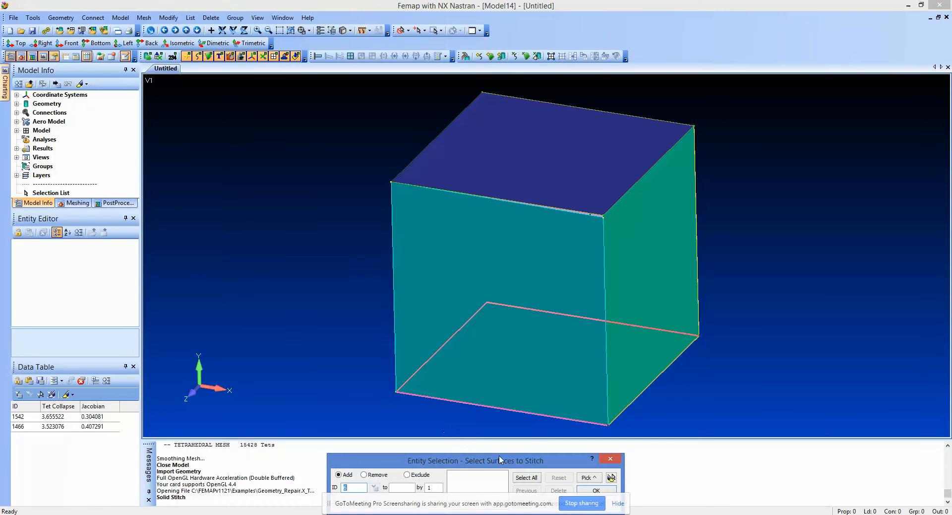
left_click(521, 477)
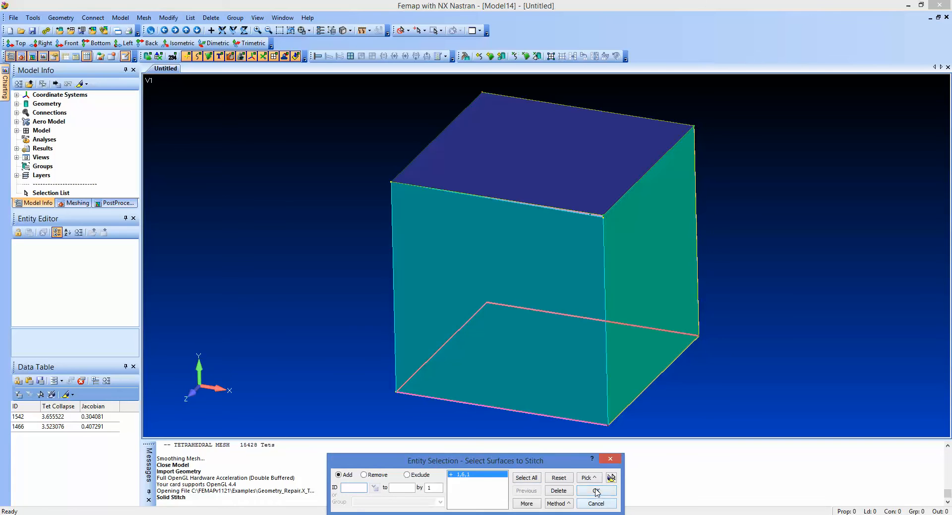
left_click(596, 490)
left_click(526, 490)
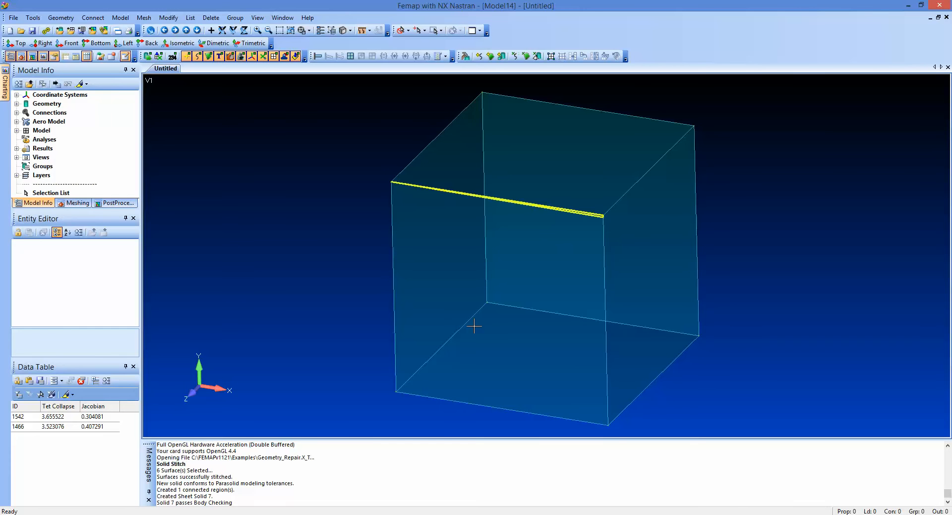
Step: Inspect the highlighted free edges along the stitched cube's upper front edge
scroll(587, 242, "up", 1)
scroll(593, 237, "up", 7)
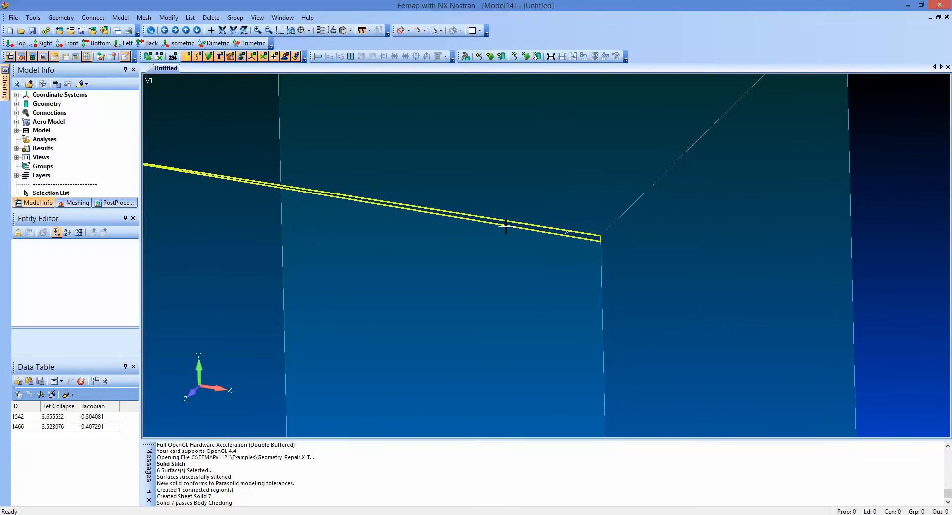
scroll(489, 234, "down", 3)
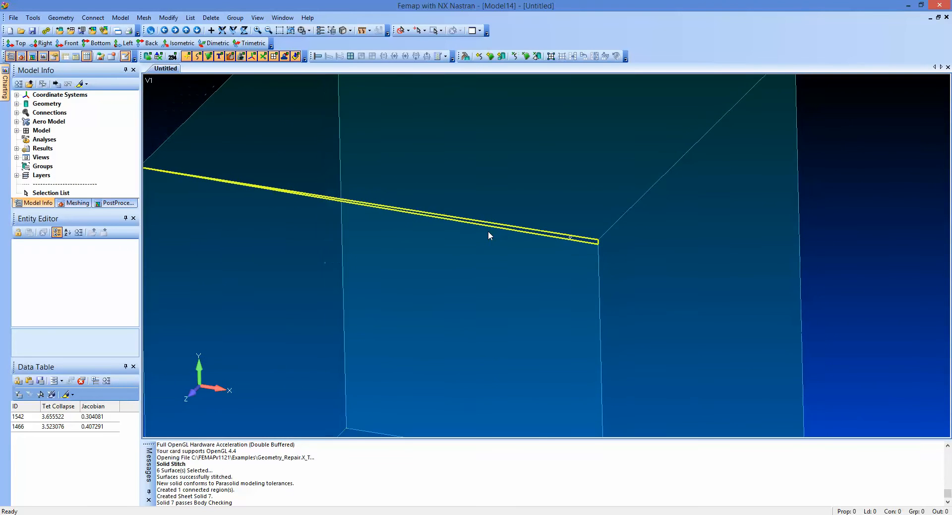
scroll(520, 258, "down", 9)
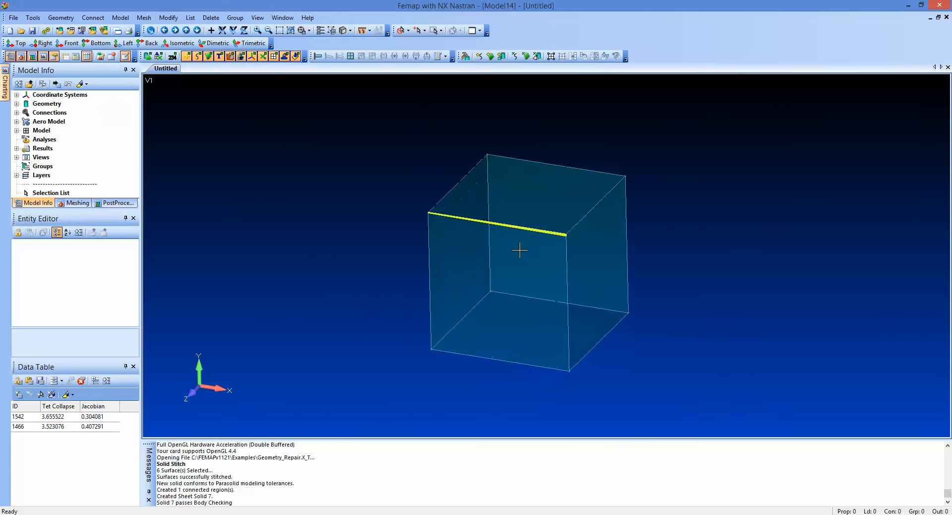
scroll(519, 250, "up", 5)
scroll(515, 255, "down", 3)
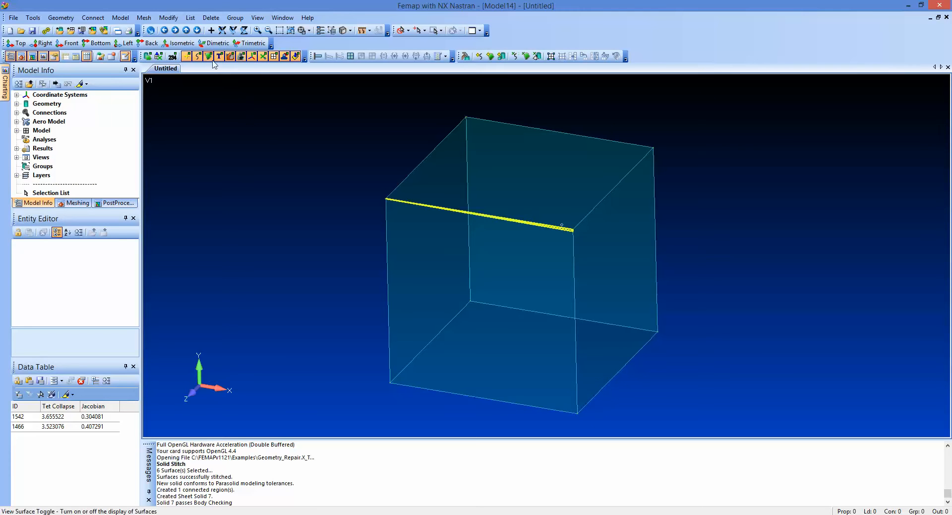
Step: Check the solid mass properties of the stitched body with a density of 1, without creating a representative node and mass element
left_click(33, 19)
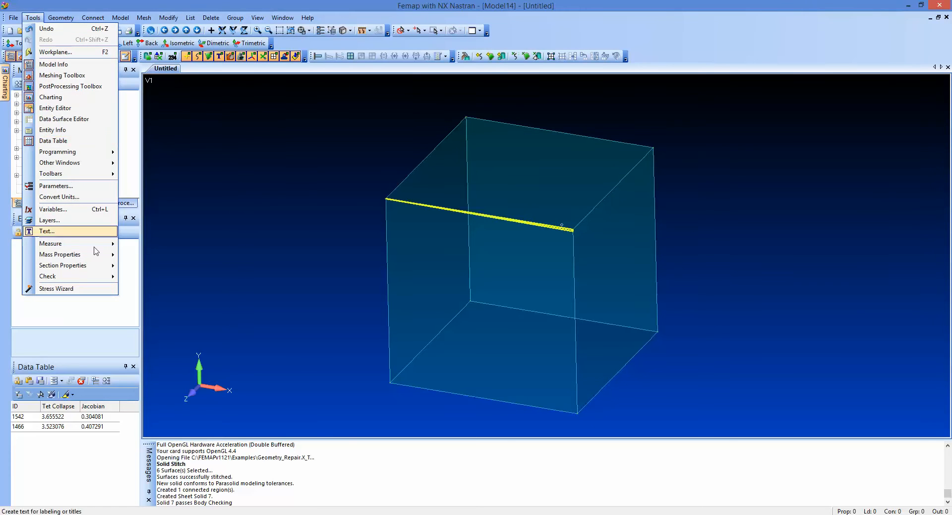
mouse_move(97, 257)
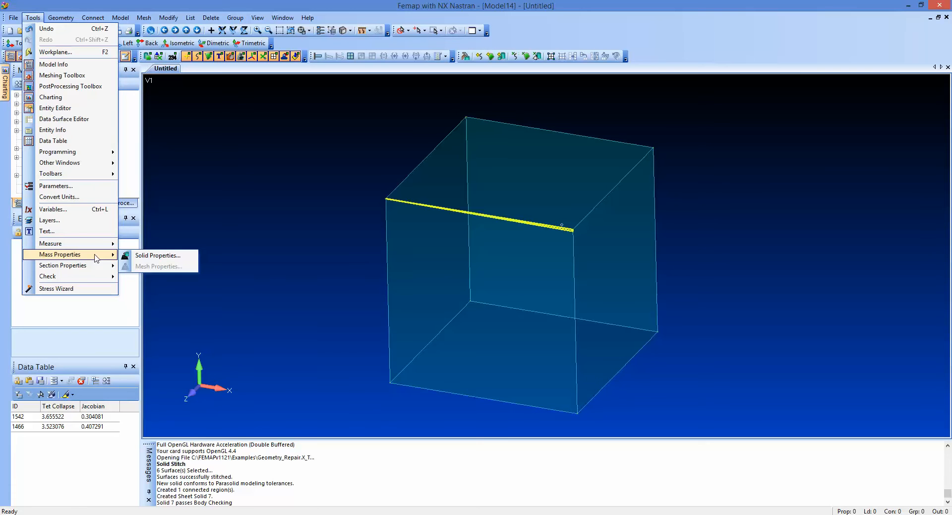
left_click(136, 257)
left_click(422, 449)
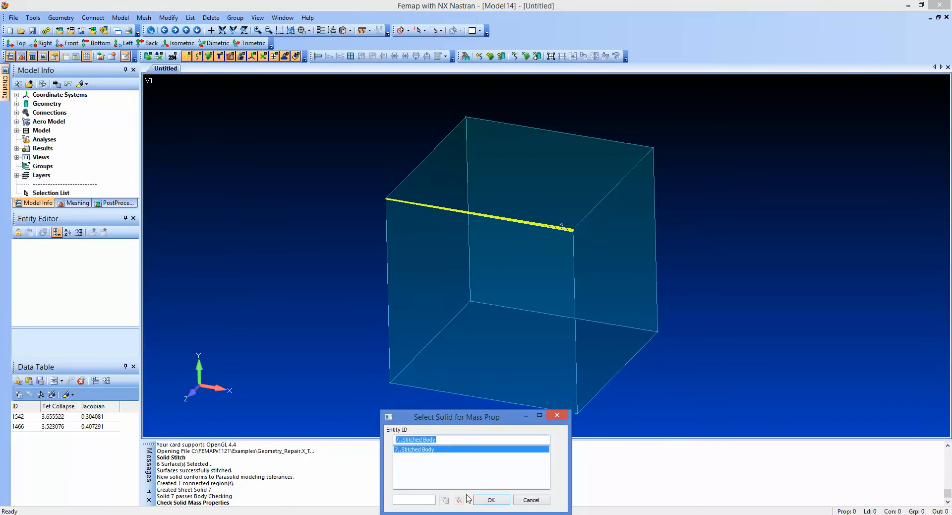
left_click(489, 501)
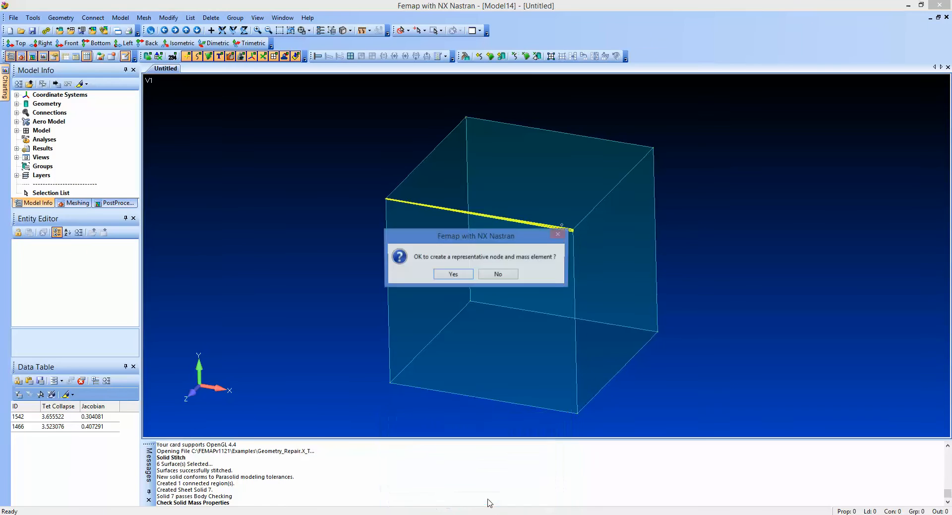
left_click(498, 273)
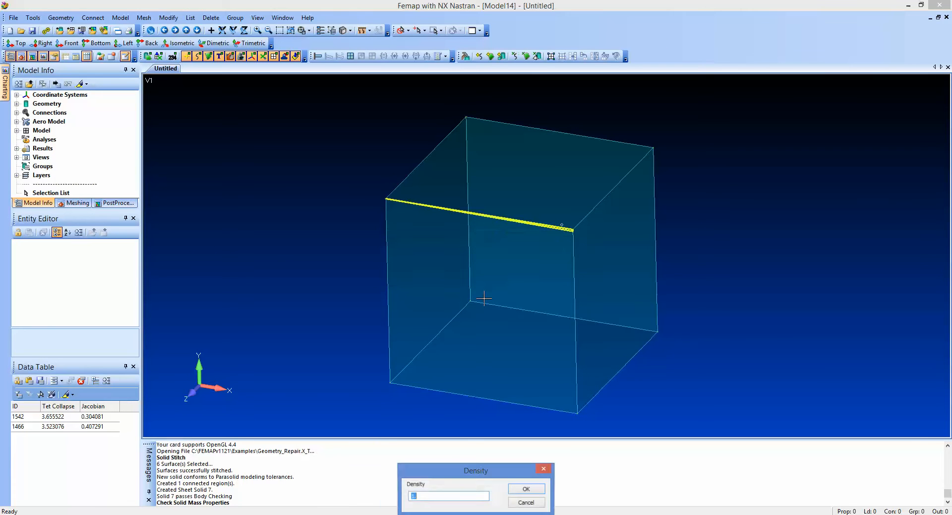
left_click(526, 489)
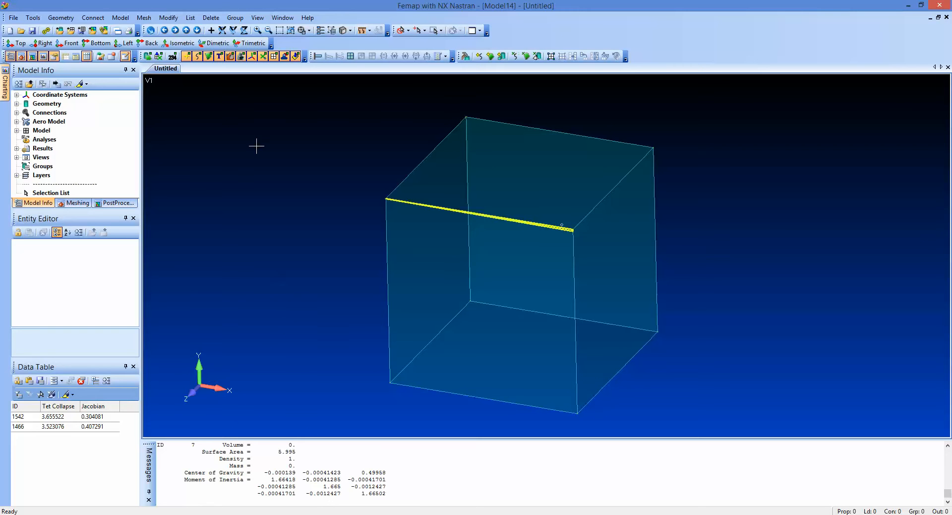
Step: Set up a tetrahedral solid mesh for the stitched body, loading AISI 4340 Steel from the material library
left_click(152, 18)
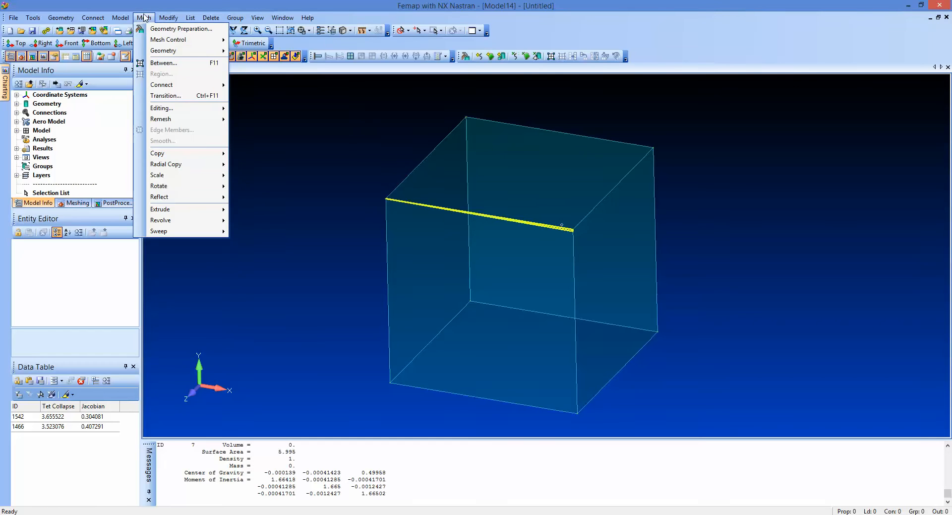
mouse_move(158, 50)
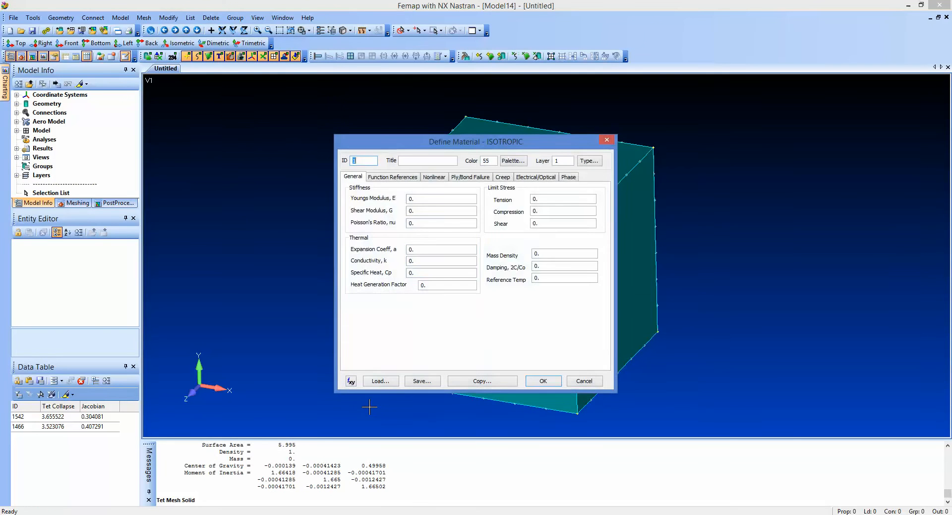
left_click(389, 384)
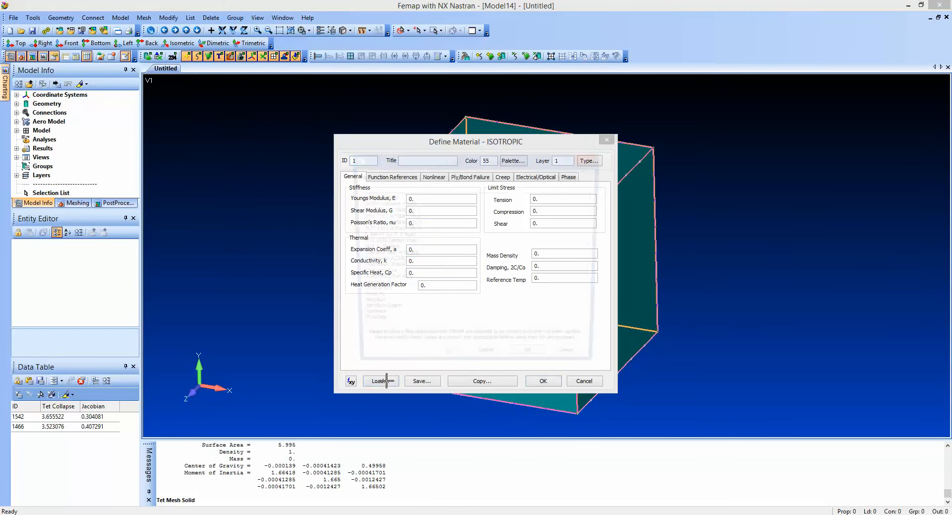
left_click(383, 198)
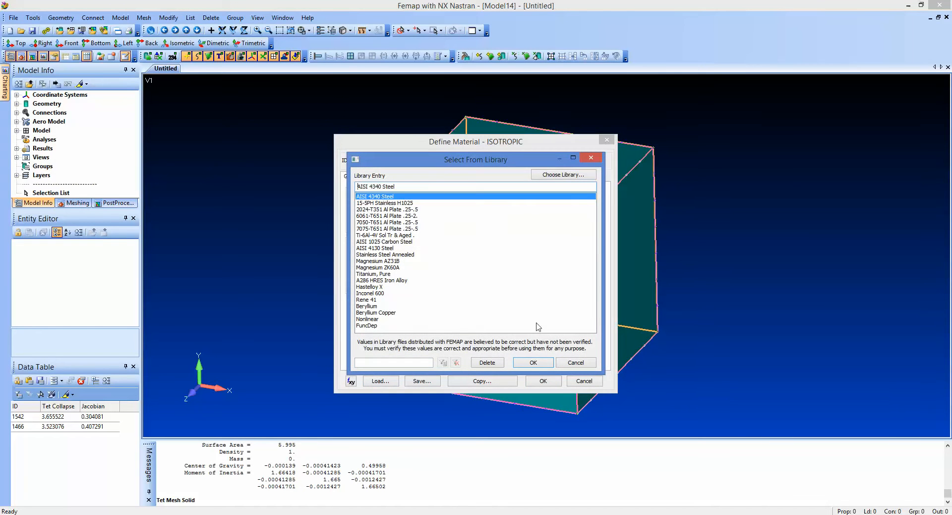
left_click(534, 364)
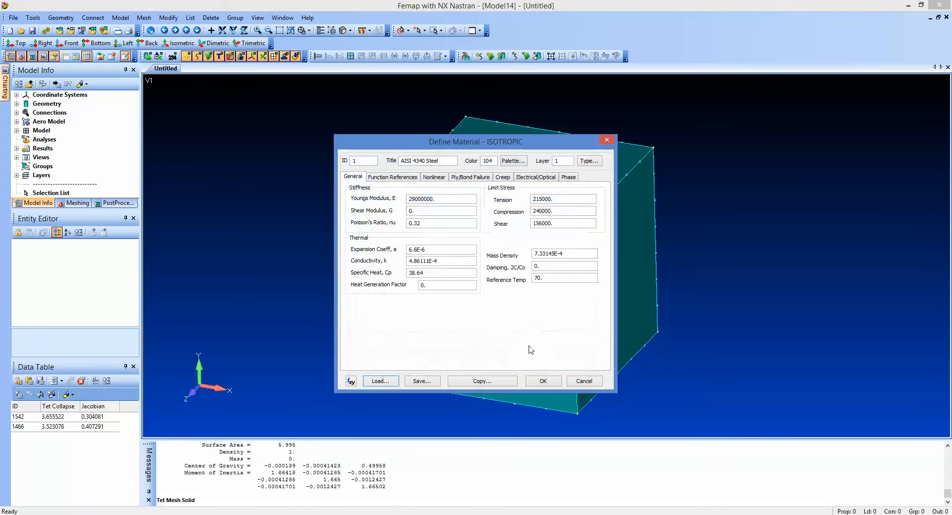
left_click(539, 381)
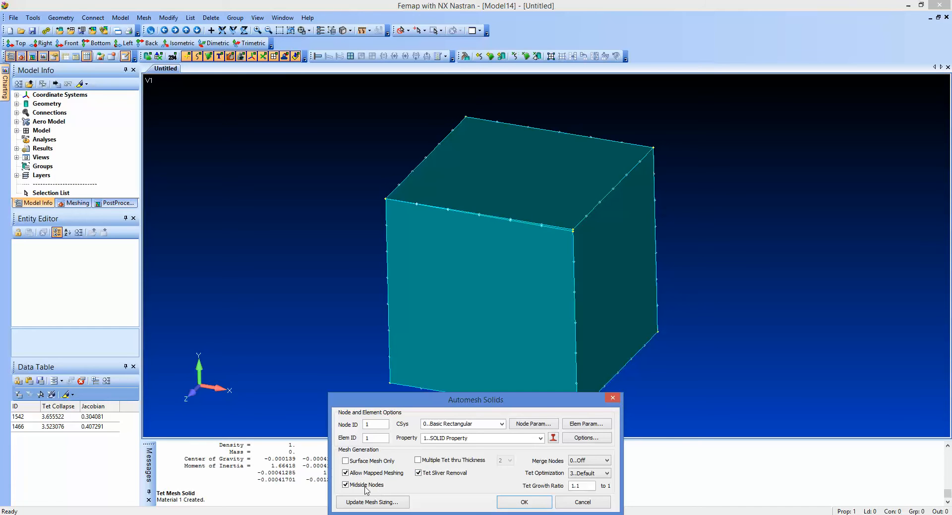
Step: Try to generate the tetrahedral mesh with midside nodes, declining the selector and data table update, and undo the meshing
left_click(524, 502)
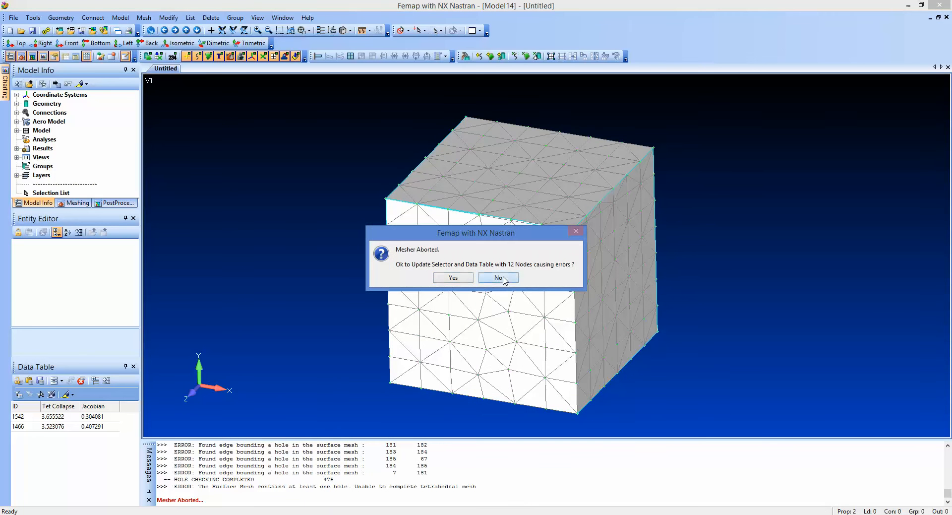
left_click(502, 279)
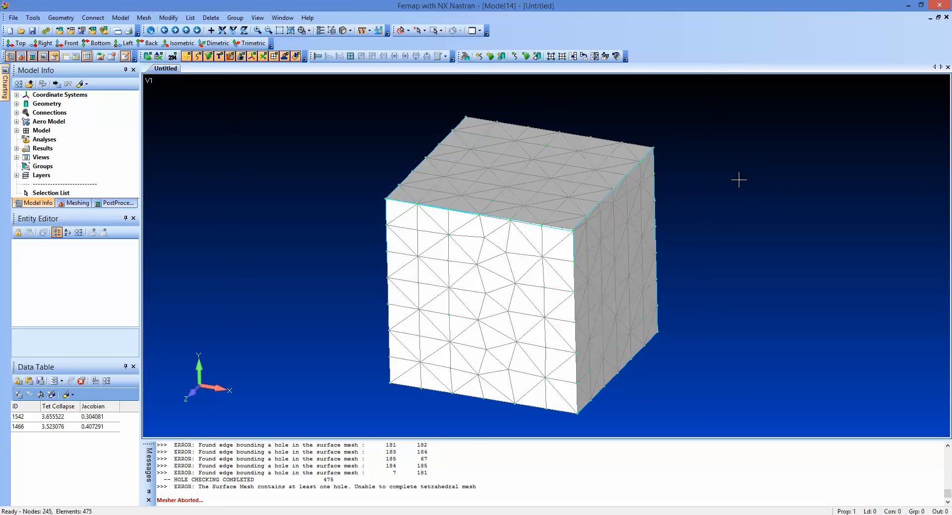
key("ctrl+z")
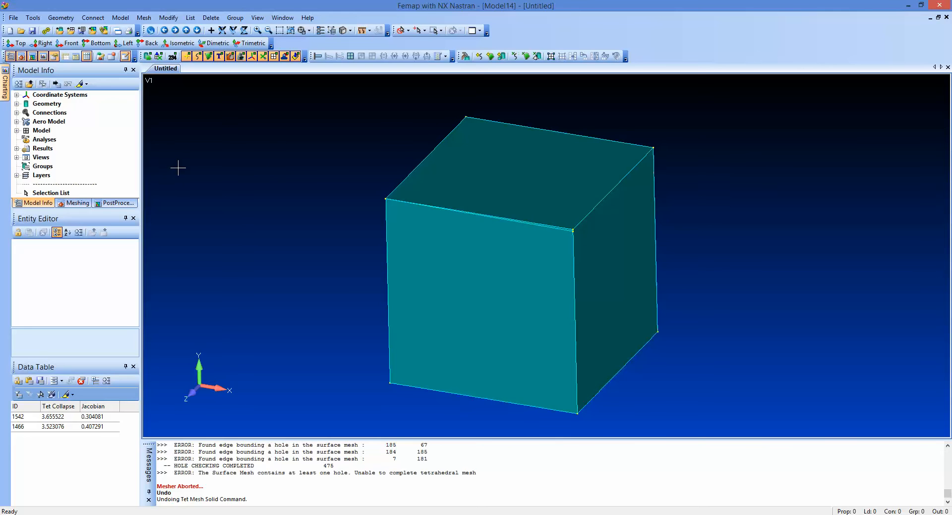
Step: Clean up the stitched solid, removing redundant geometry and sliver surfaces and checking the geometry
left_click(54, 21)
mouse_move(92, 153)
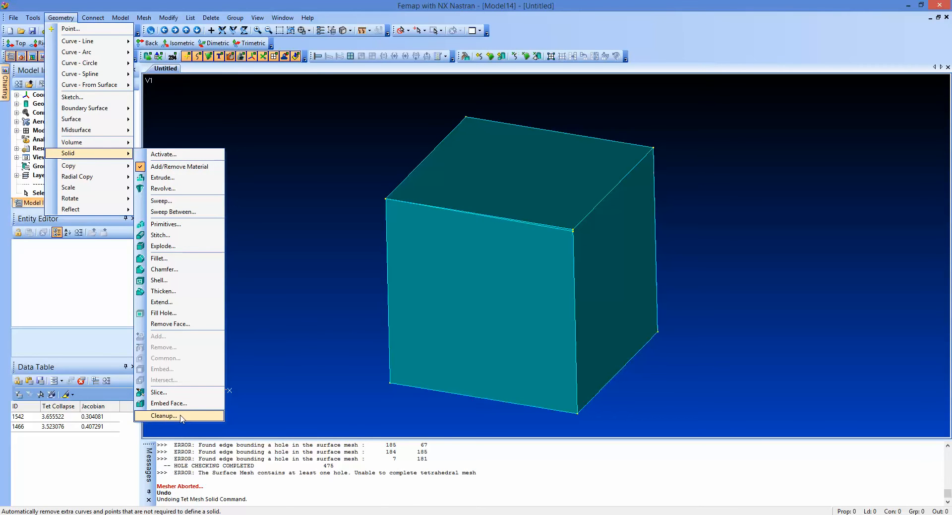
left_click(164, 415)
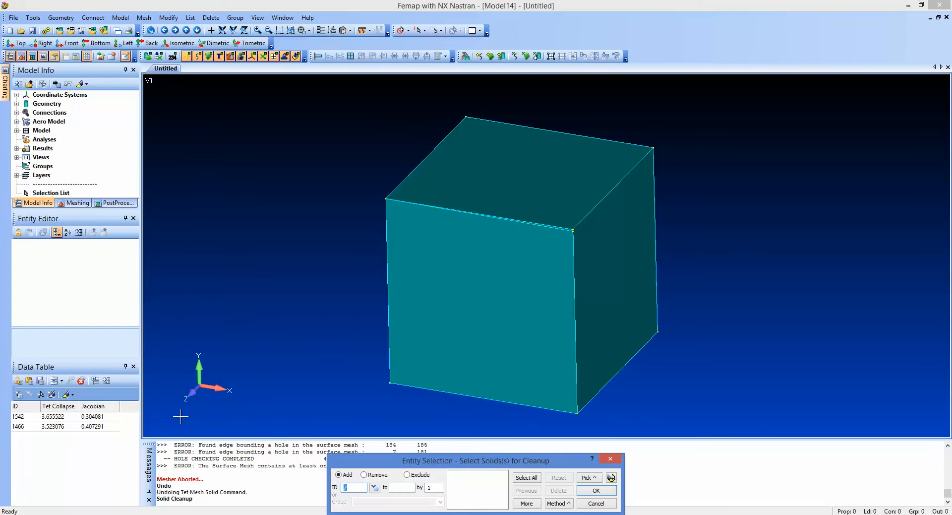
left_click(527, 478)
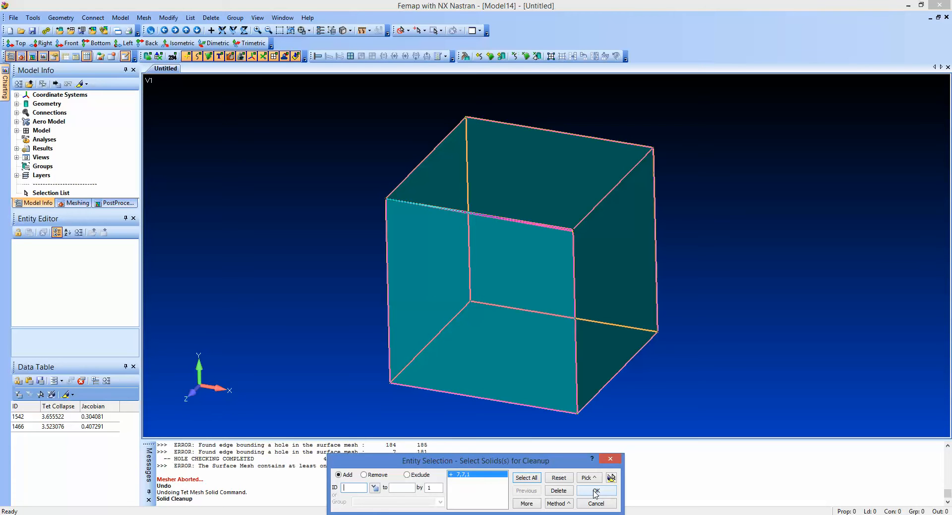
left_click(596, 491)
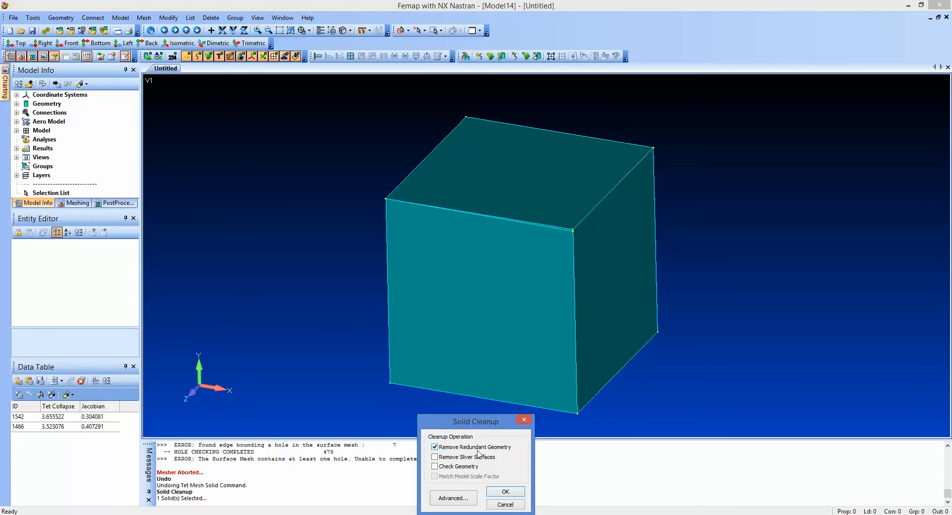
left_click(436, 459)
left_click(436, 466)
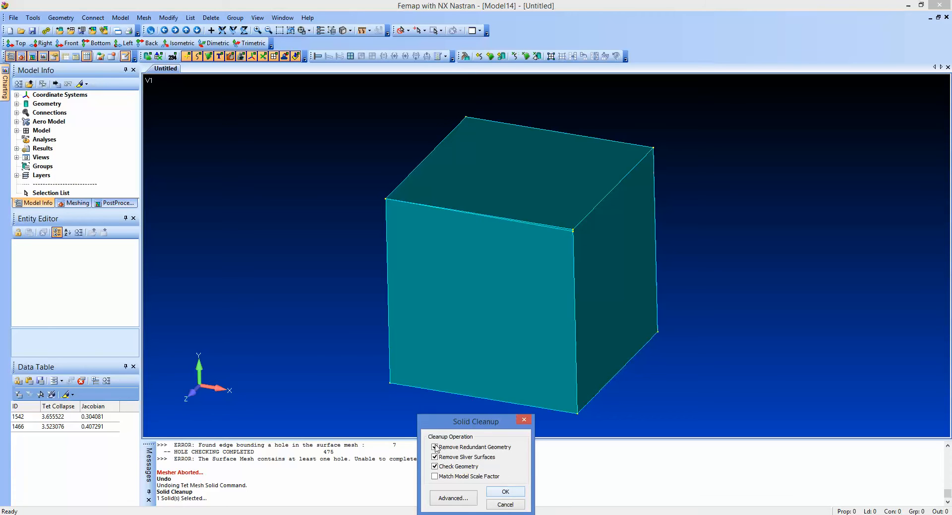
left_click(506, 492)
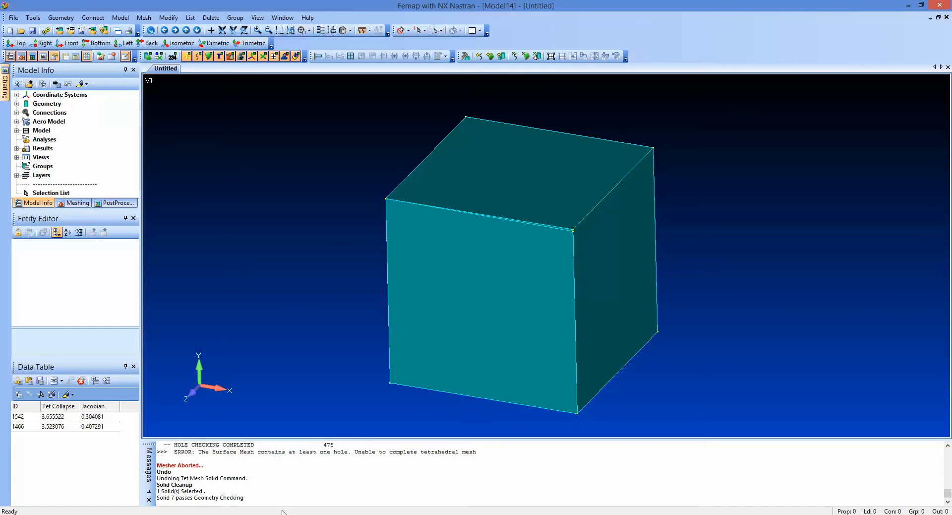
Step: Explode the stitched solid into its individual surfaces
middle_click_drag(686, 233, 412, 249)
scroll(725, 225, "up", 5)
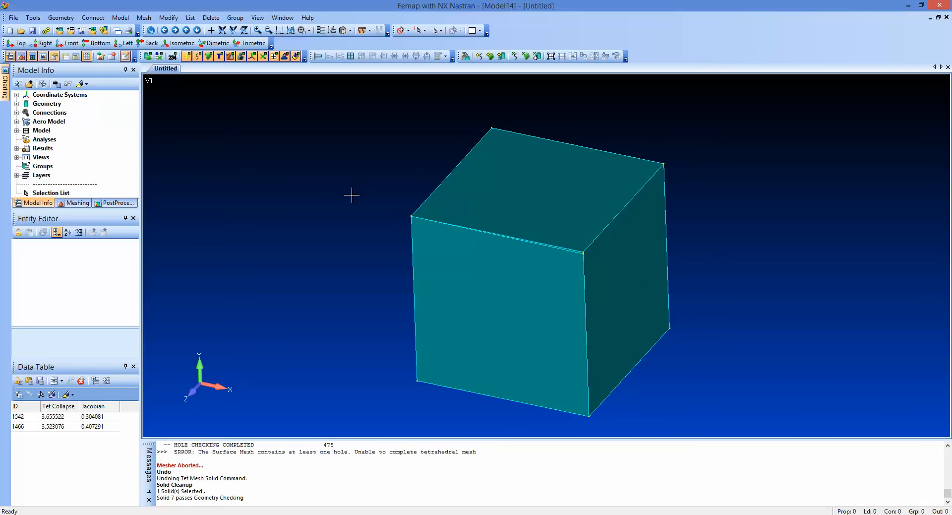
left_click(60, 17)
mouse_move(84, 165)
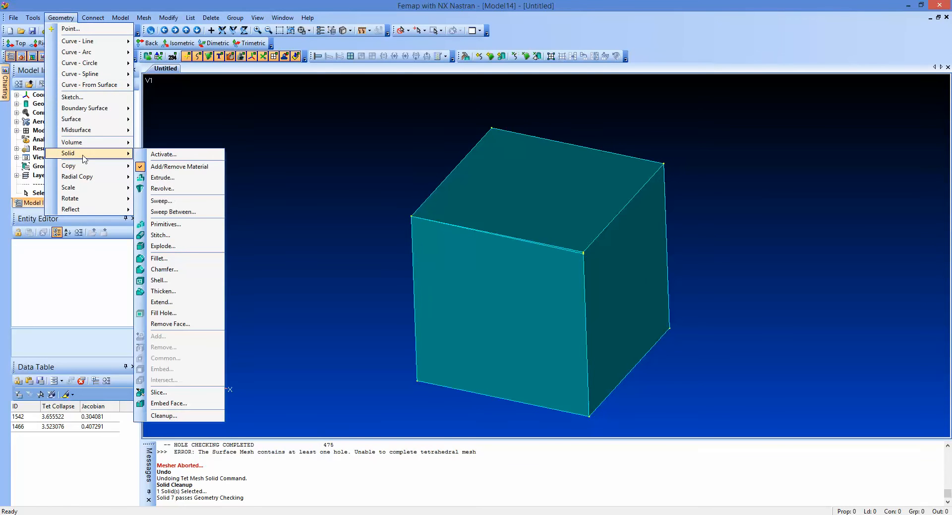
left_click(174, 247)
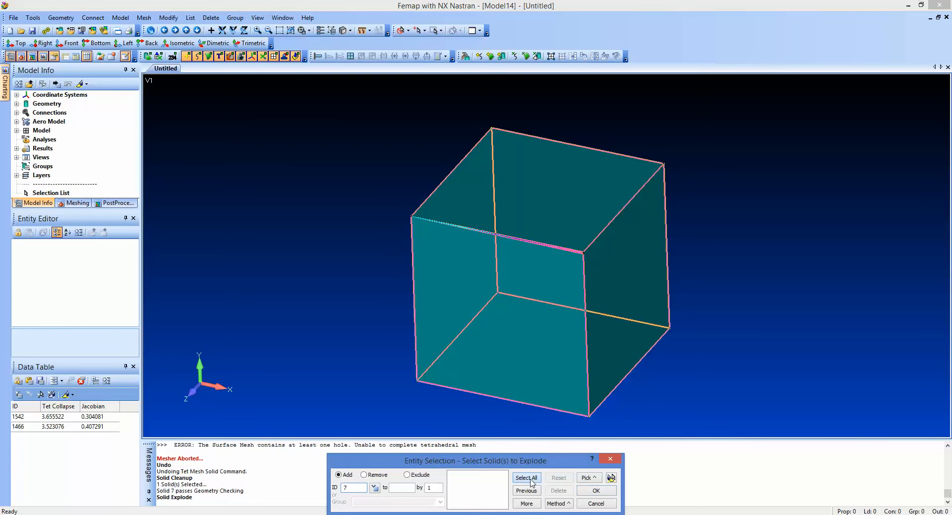
key("Return")
left_click(596, 490)
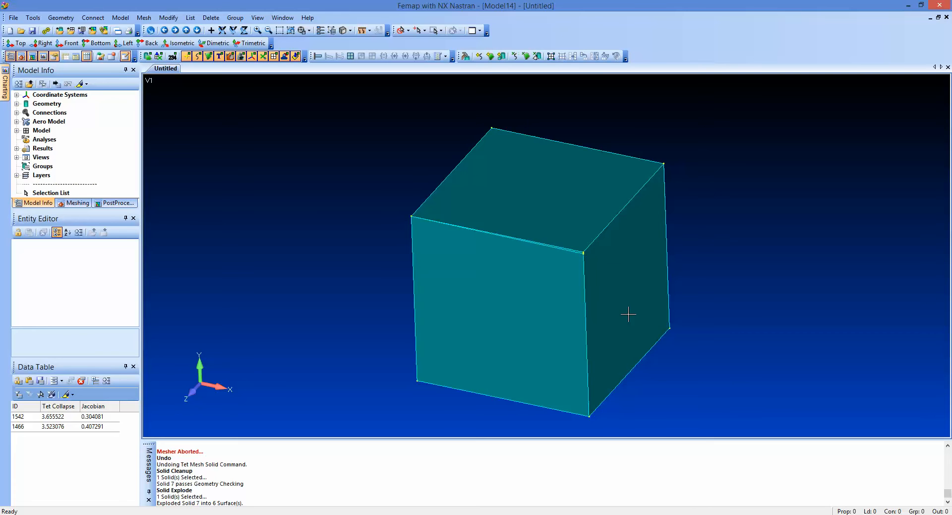
Step: Delete the cube's front surface, the one bordering the gap along the upper front edge
left_click(211, 18)
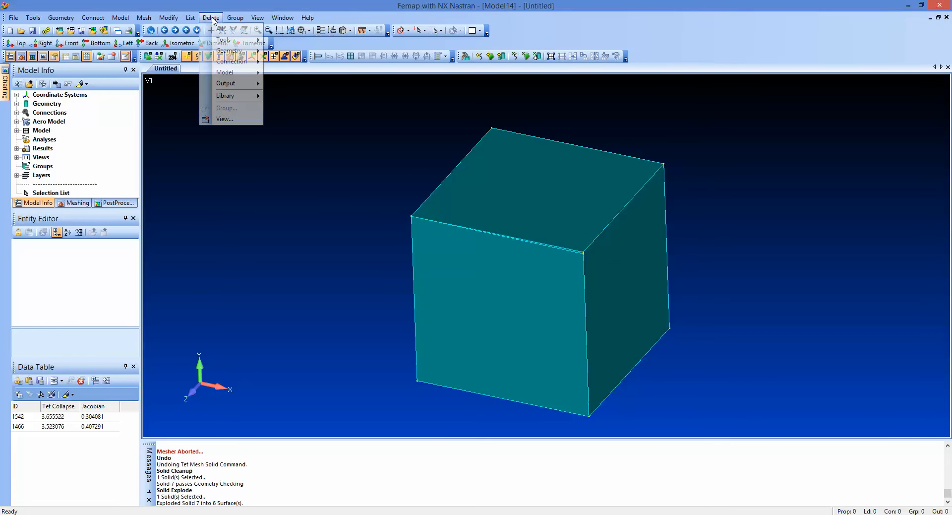
mouse_move(231, 50)
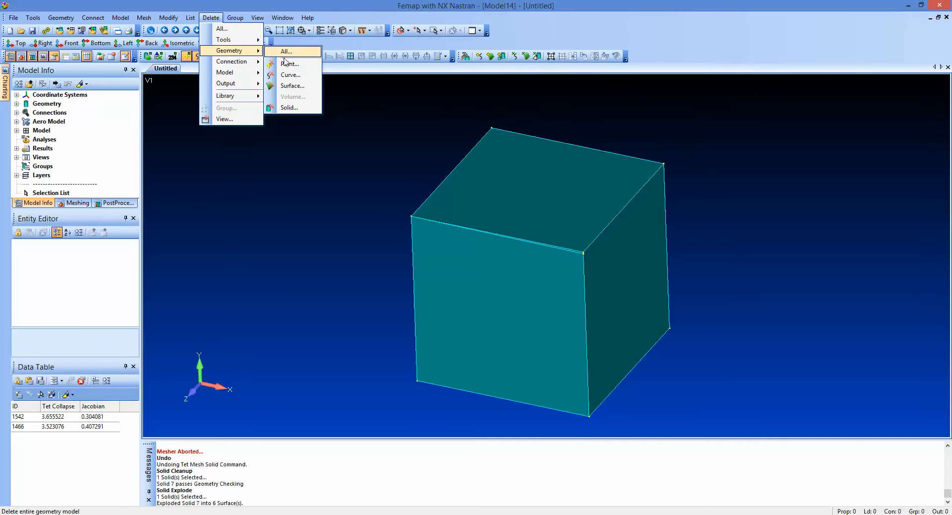
left_click(292, 86)
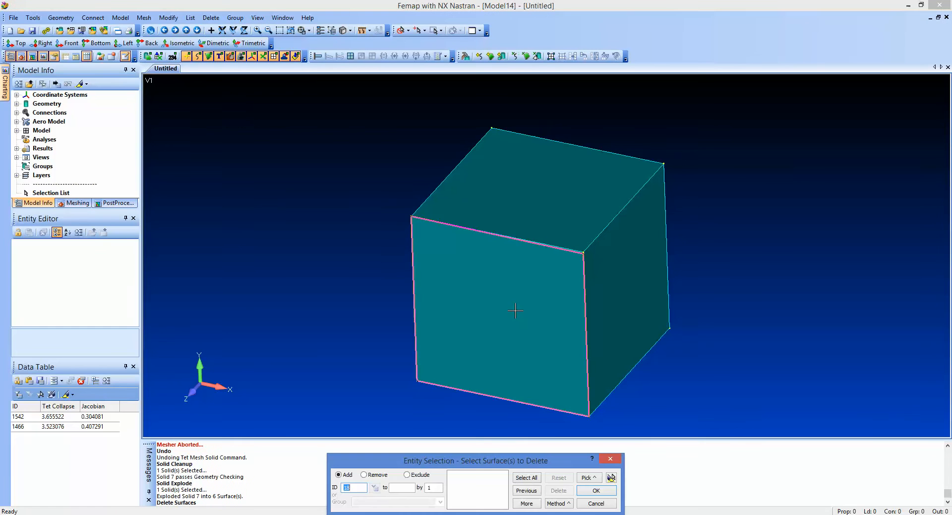
left_click(500, 316)
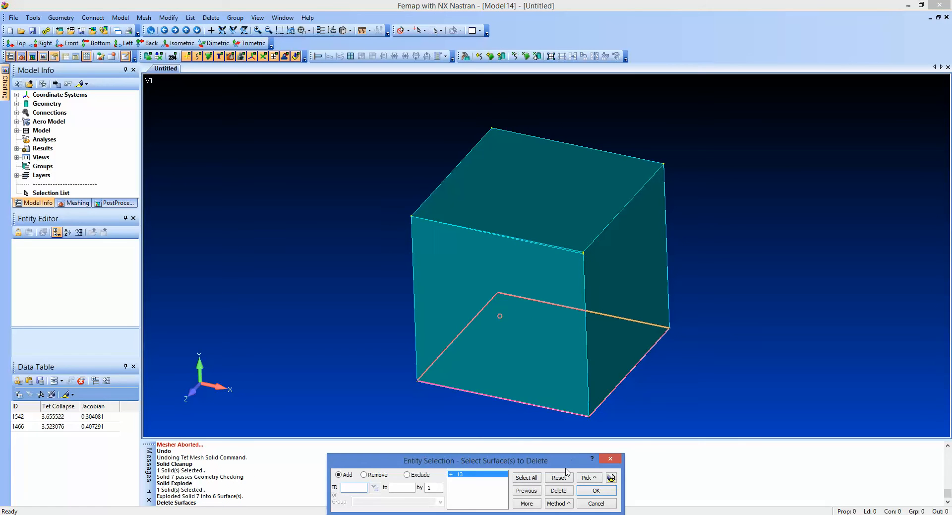
left_click(595, 491)
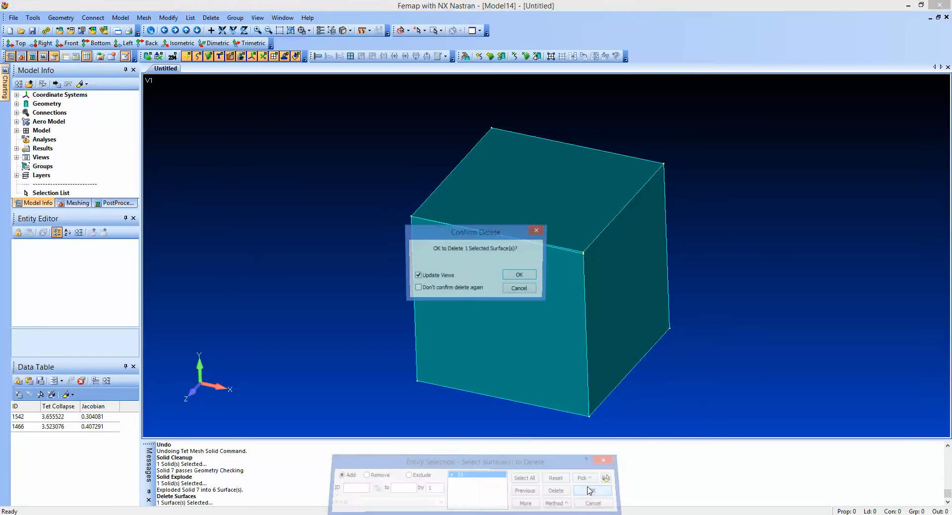
left_click(521, 275)
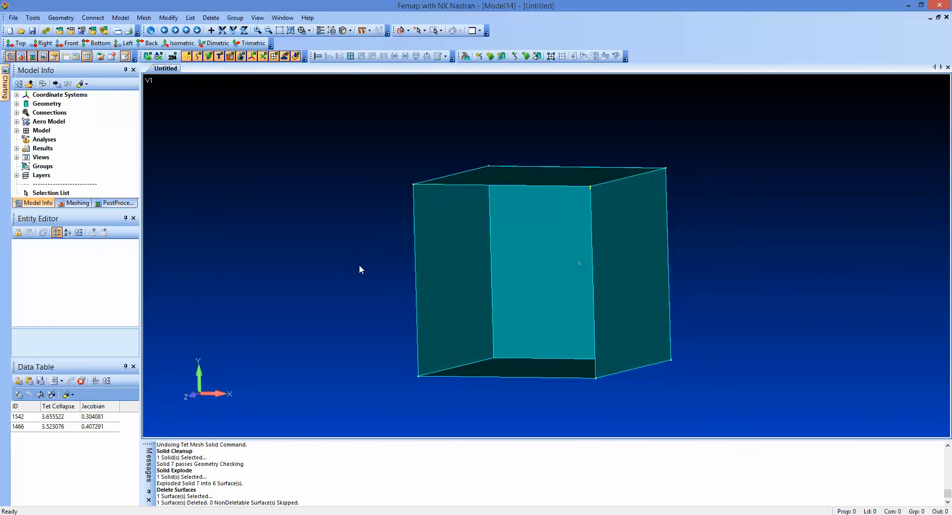
Step: Examine the curves at the upper front corner of the opened cube, trying a curve listing for the vertical edge and cancelling it
middle_click_drag(510, 261, 469, 261)
scroll(618, 249, "up", 10)
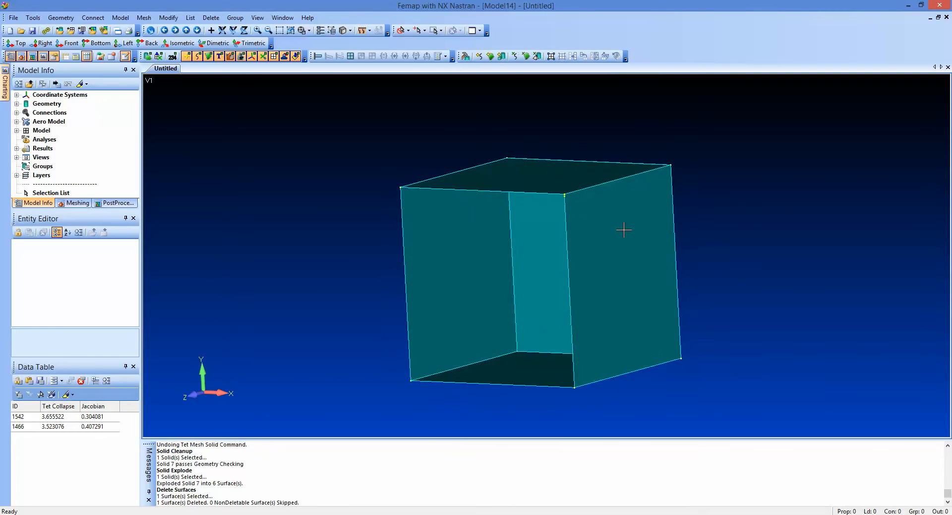
scroll(598, 238, "up", 3)
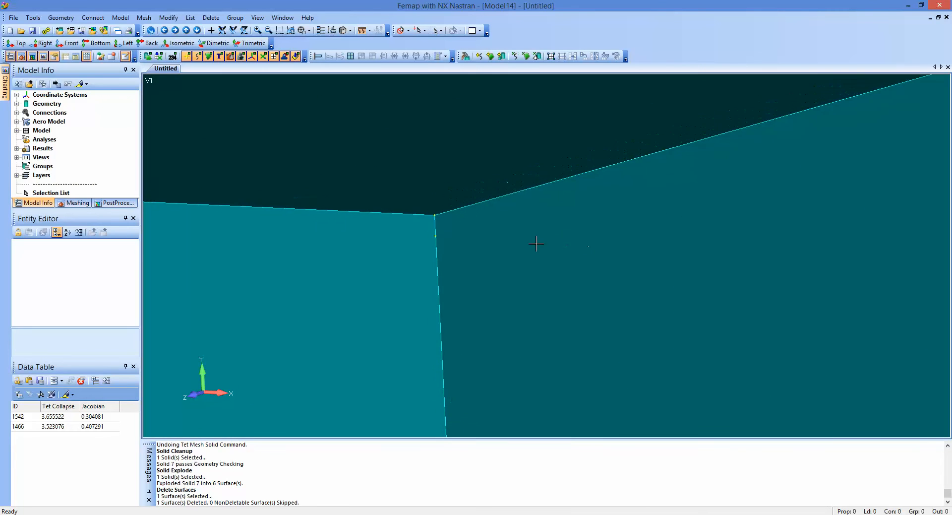
left_click(190, 17)
mouse_move(213, 40)
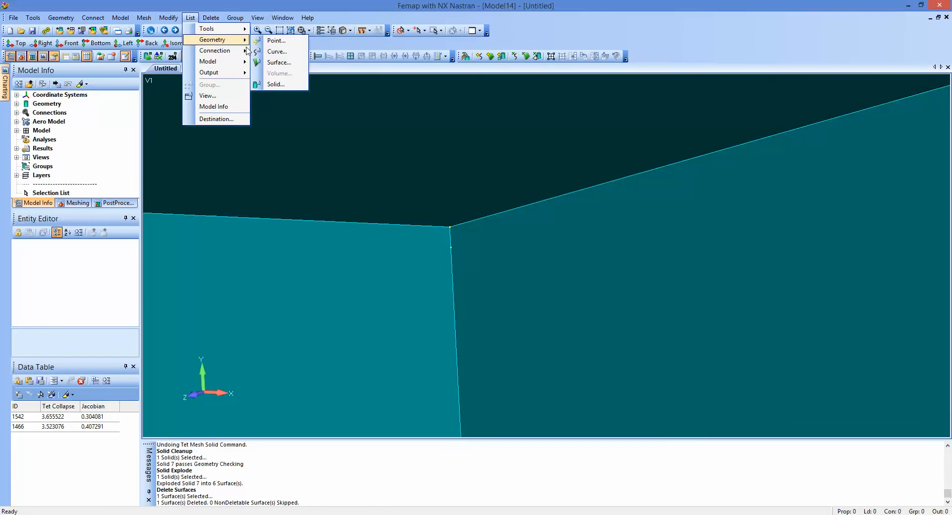
left_click(281, 51)
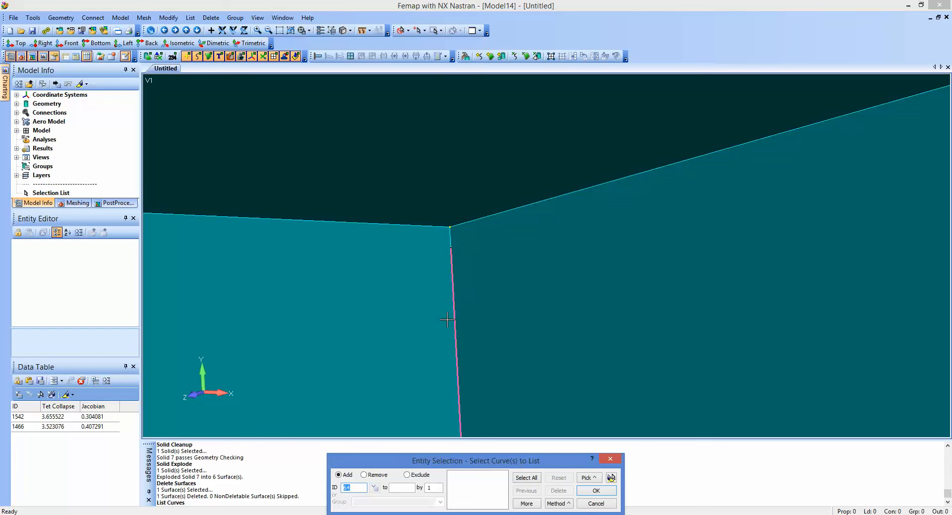
left_click(452, 258)
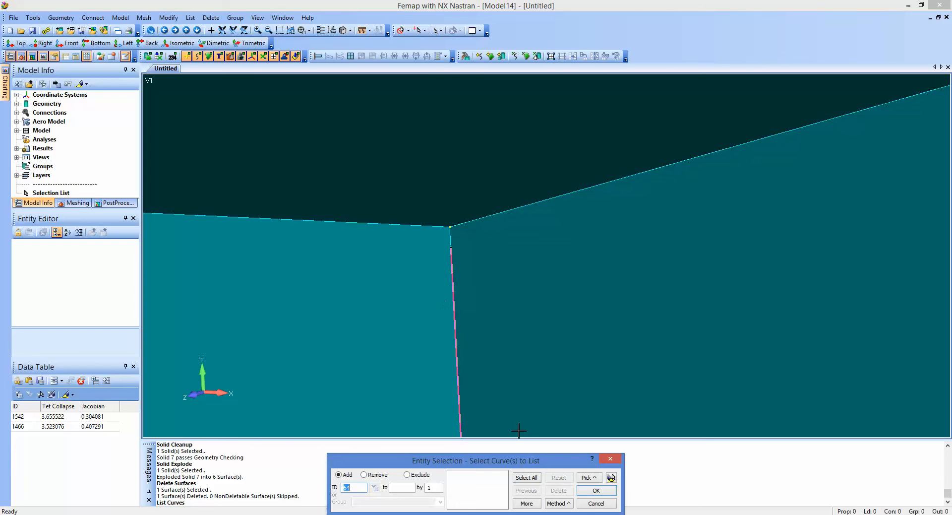
left_click(596, 503)
Step: Clean up all the remaining cube surfaces, removing redundant geometry and checking the geometry
scroll(536, 319, "down", 5)
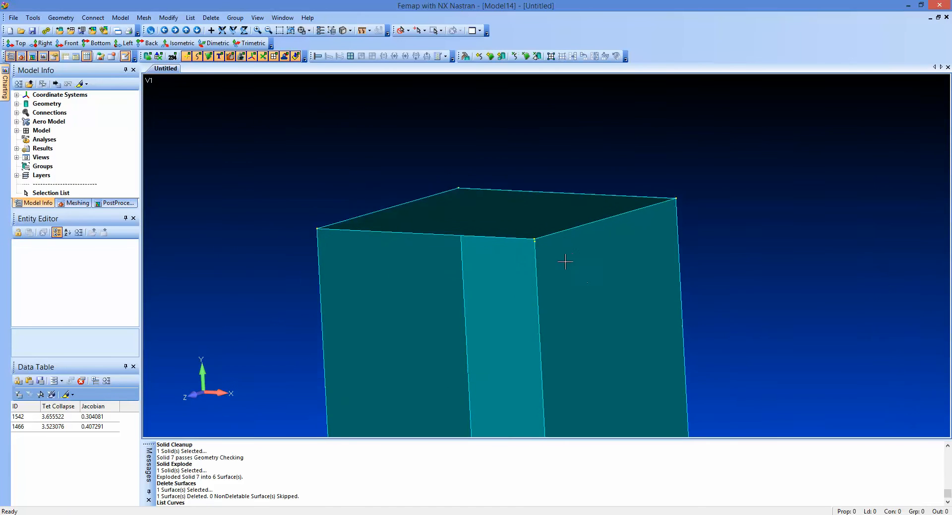
middle_click_drag(566, 262, 534, 211, "ctrl")
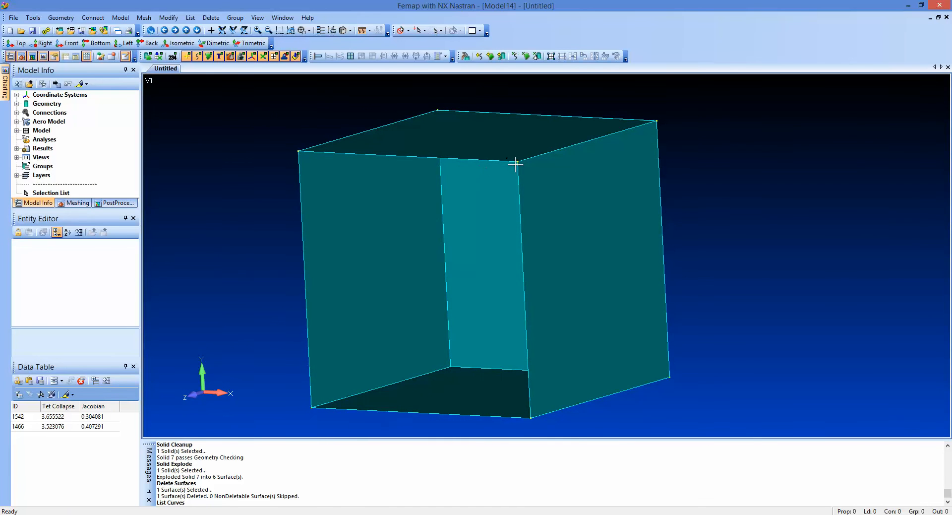
scroll(348, 145, "up", 2)
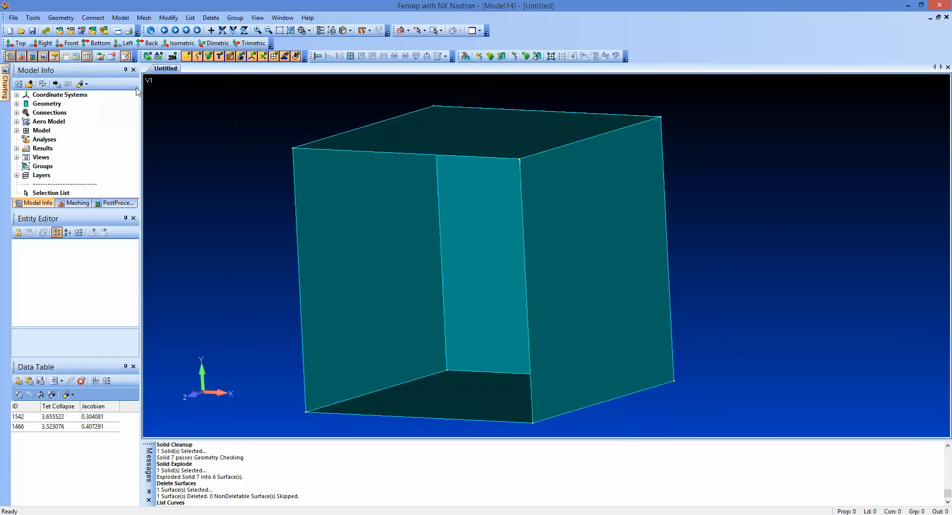
left_click(60, 18)
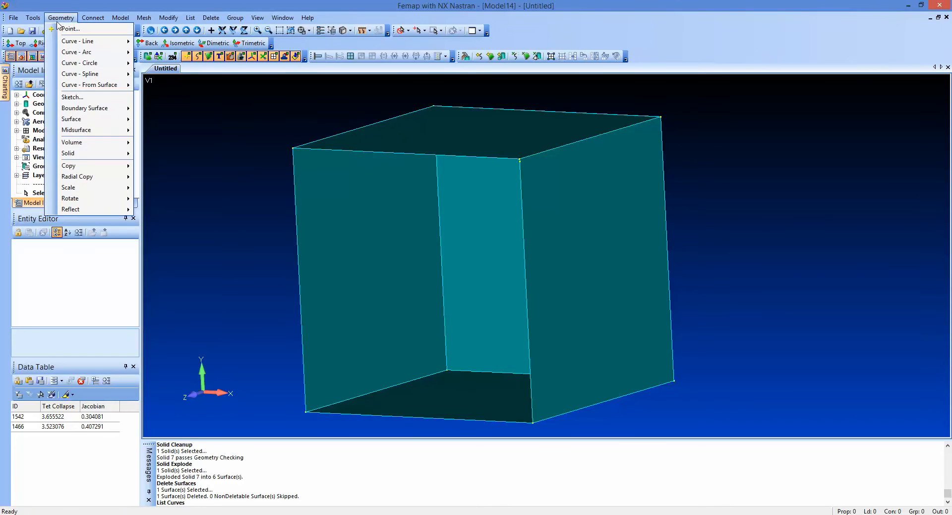
mouse_move(93, 154)
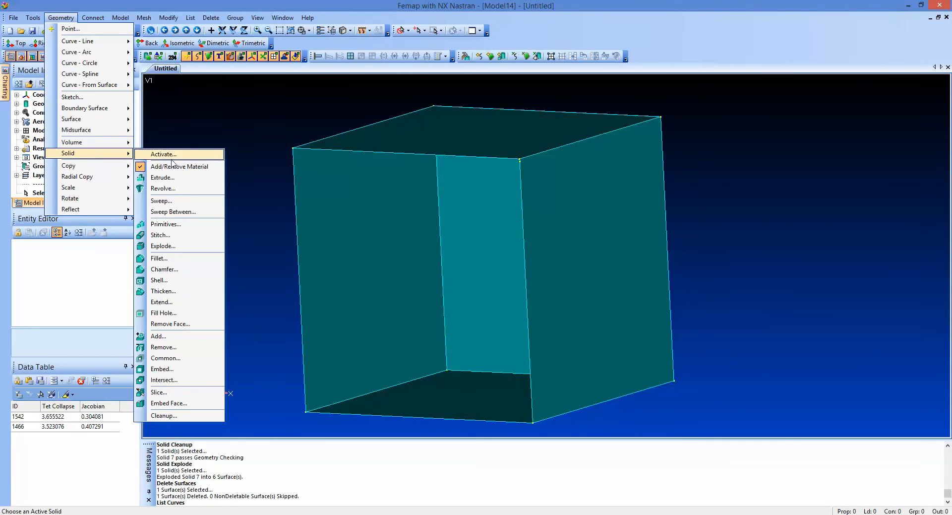
left_click(164, 415)
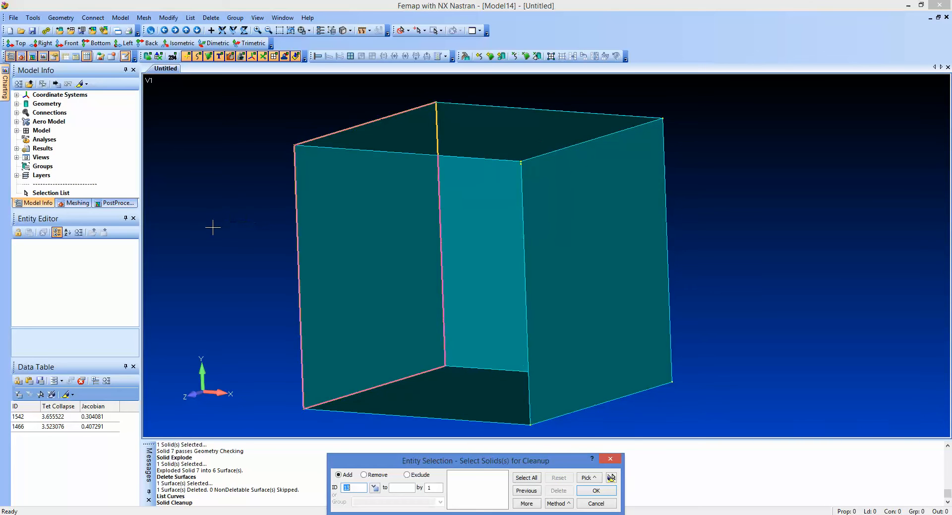
middle_click_drag(212, 227, 212, 228)
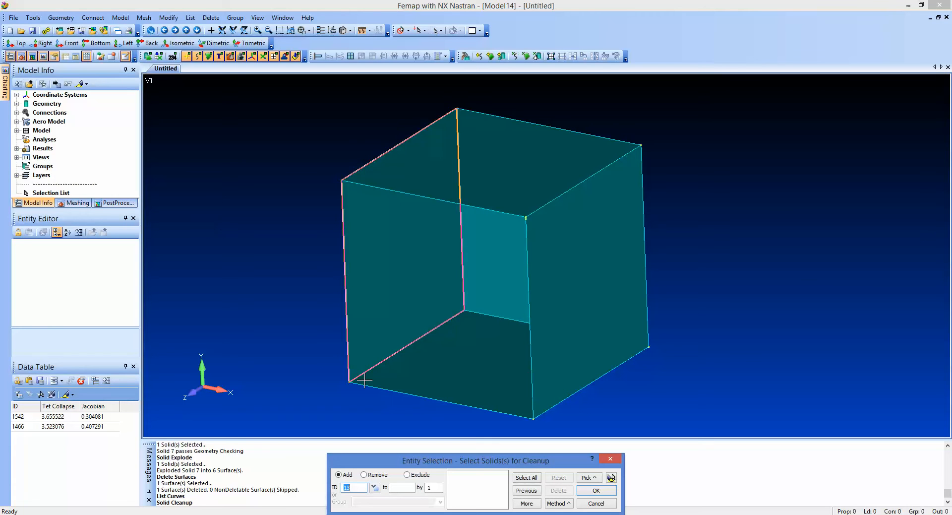
left_click(520, 475)
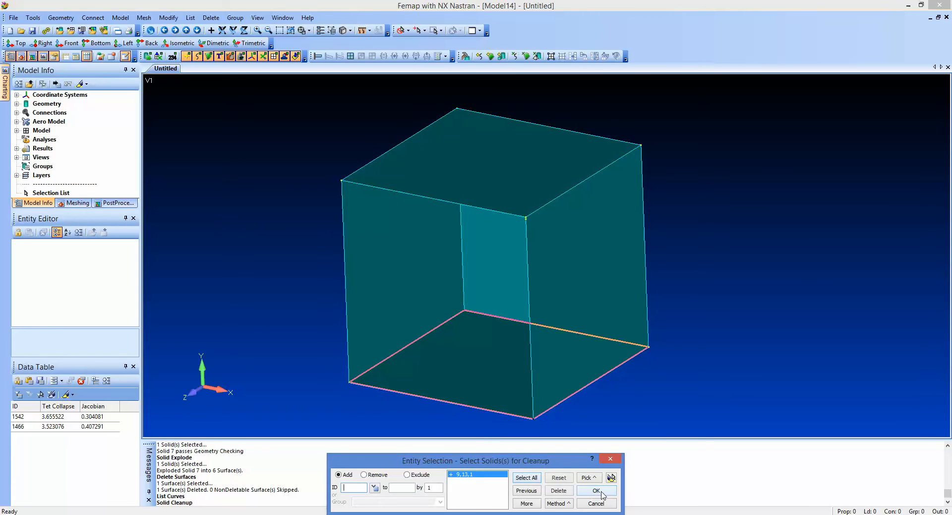
left_click(596, 491)
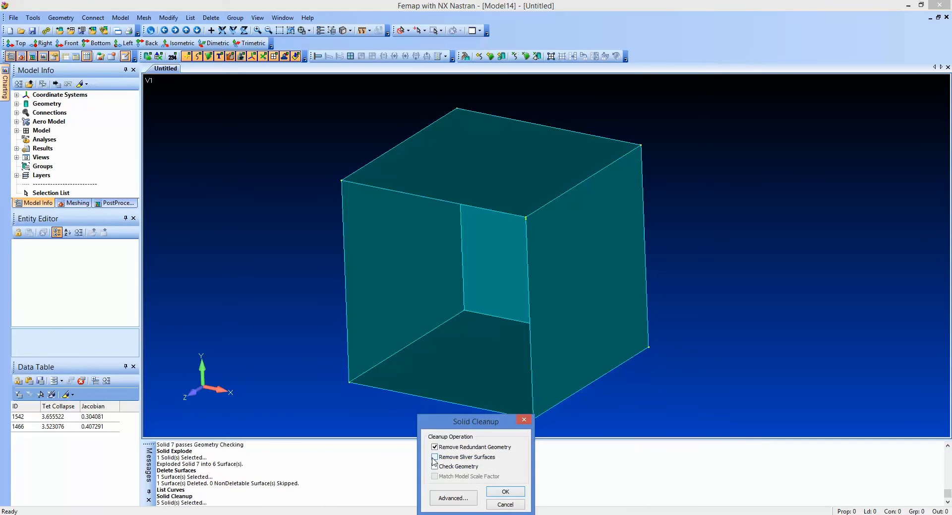
left_click(435, 466)
left_click(504, 491)
Step: Inspect the upper front corner of the cleaned-up surfaces for leftover points and short edges
scroll(542, 255, "up", 5)
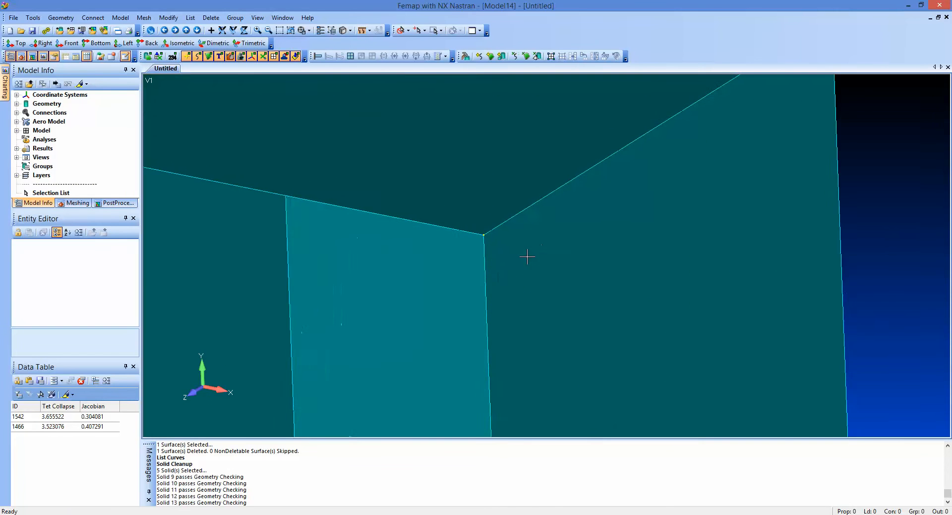
scroll(527, 257, "up", 1)
scroll(475, 362, "down", 1)
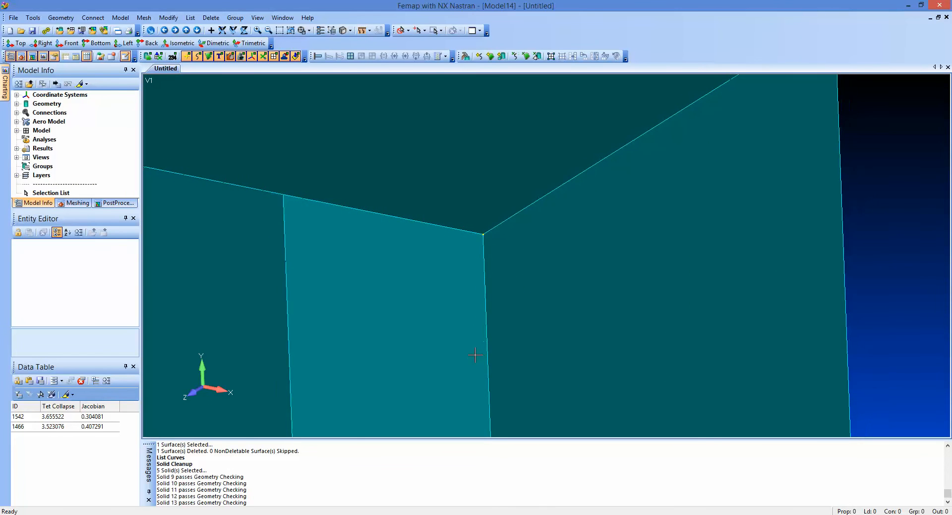
scroll(474, 356, "down", 5)
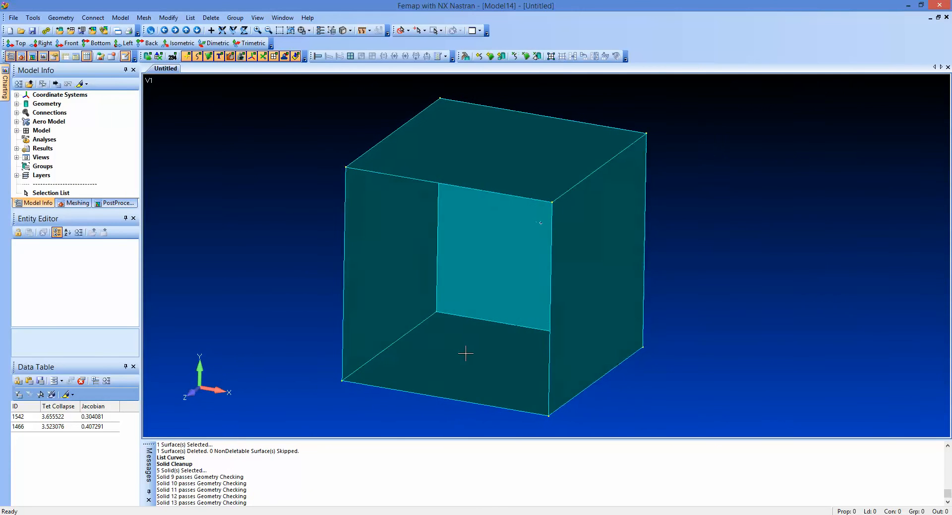
middle_click_drag(466, 353, 465, 354)
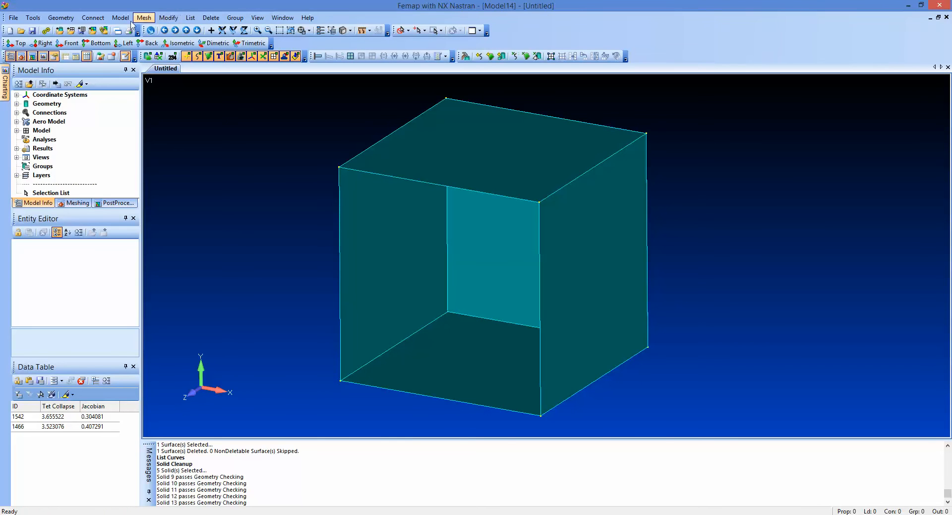
Step: Create a 4-sided edge surface over the cube's open front from its upper, lower and two vertical boundary curves
left_click(60, 17)
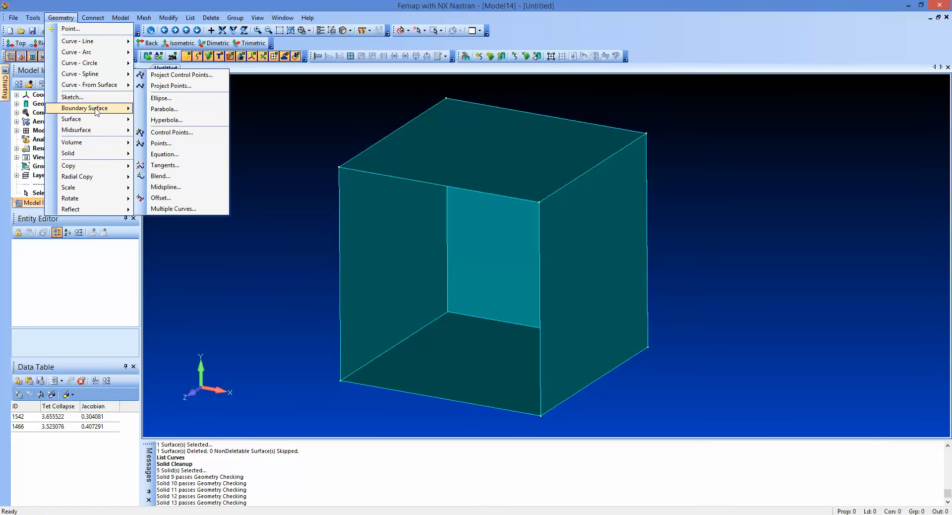
mouse_move(96, 119)
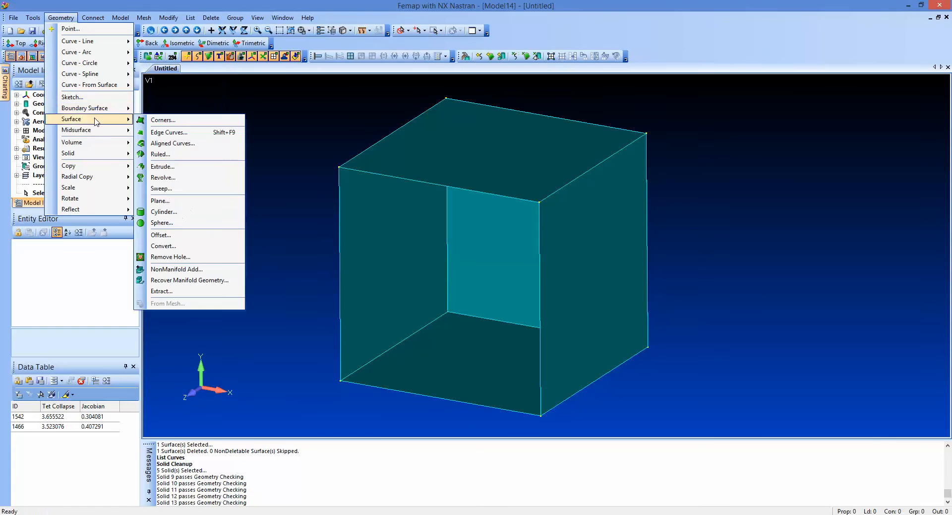
left_click(177, 132)
left_click(439, 185)
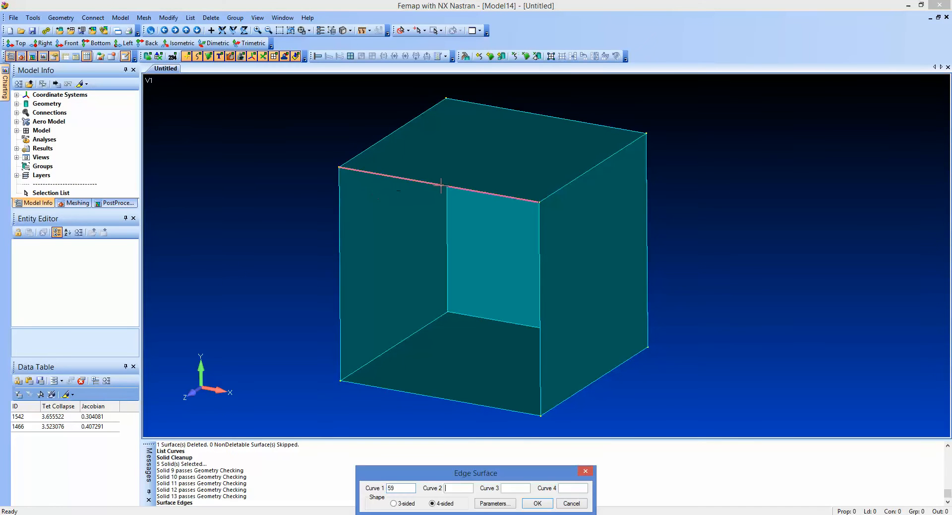
left_click(333, 236)
left_click(411, 394)
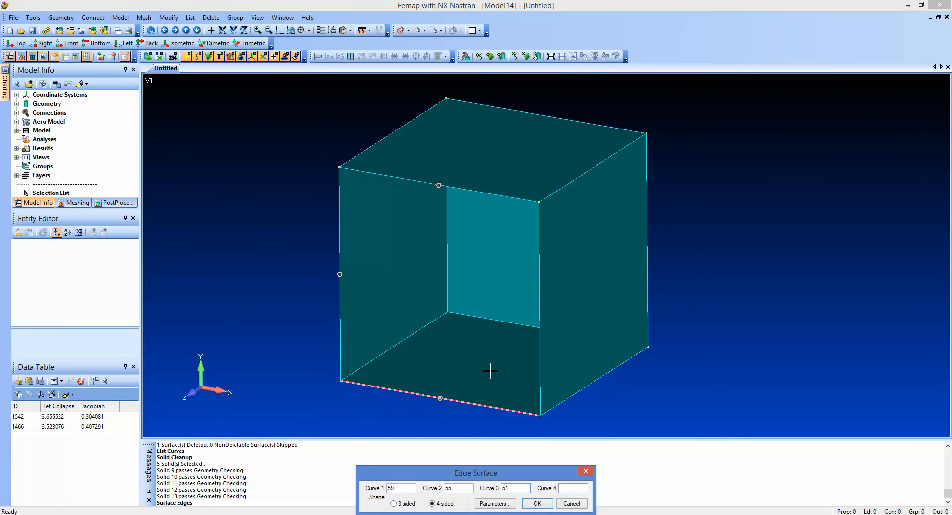
left_click(540, 310)
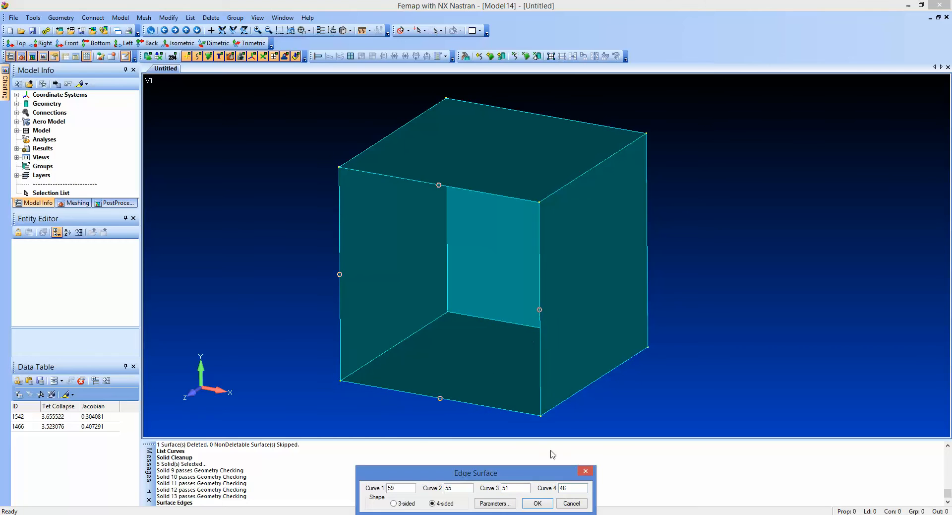
left_click(538, 503)
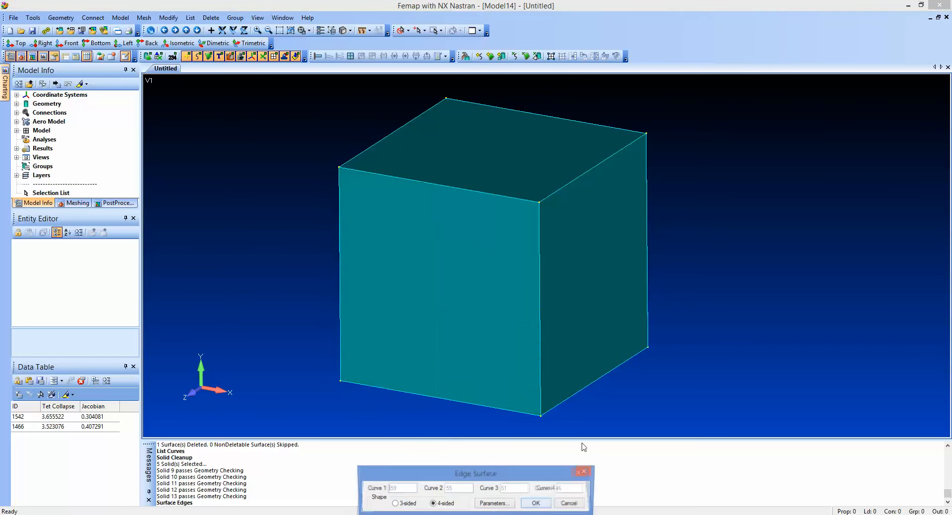
left_click(572, 503)
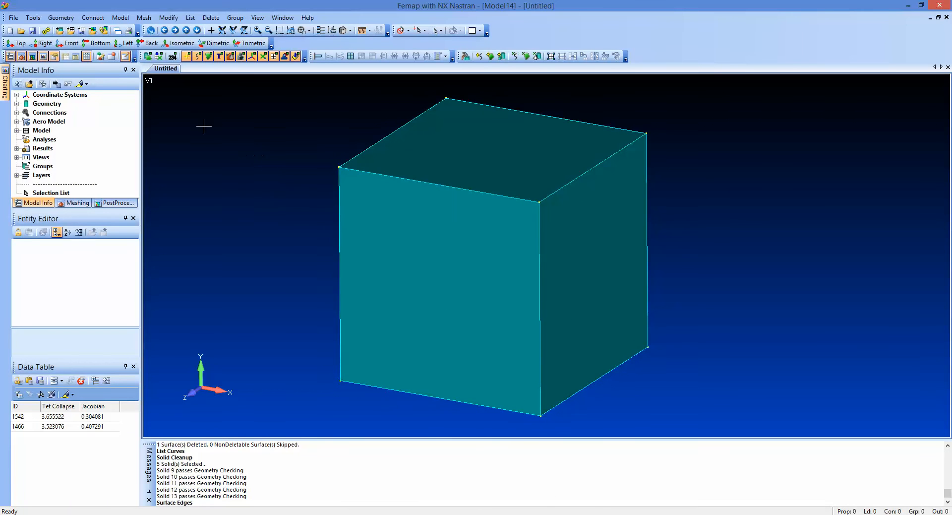
Step: Stitch all the cube's surfaces into one solid with the default gap tolerance and mergeable-curve cleanup
left_click(63, 18)
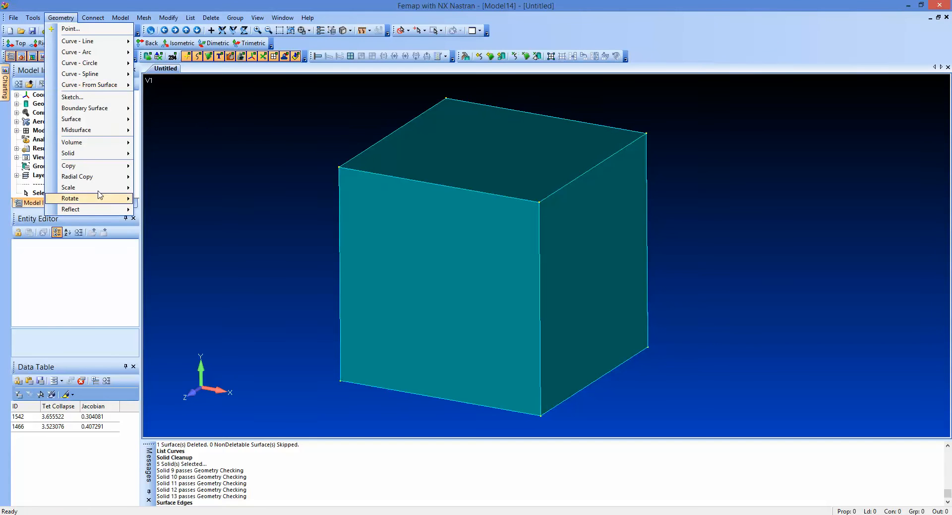
mouse_move(105, 154)
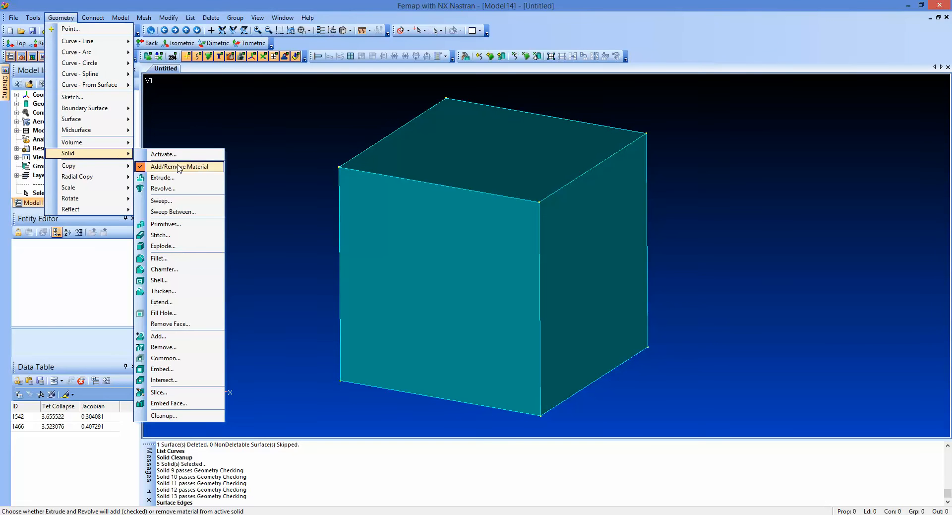
left_click(174, 235)
left_click(521, 477)
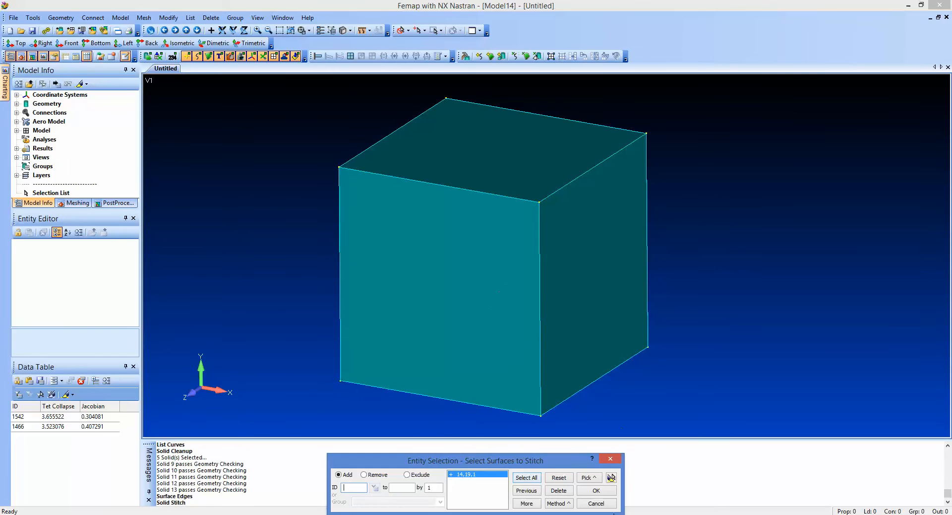
left_click(598, 490)
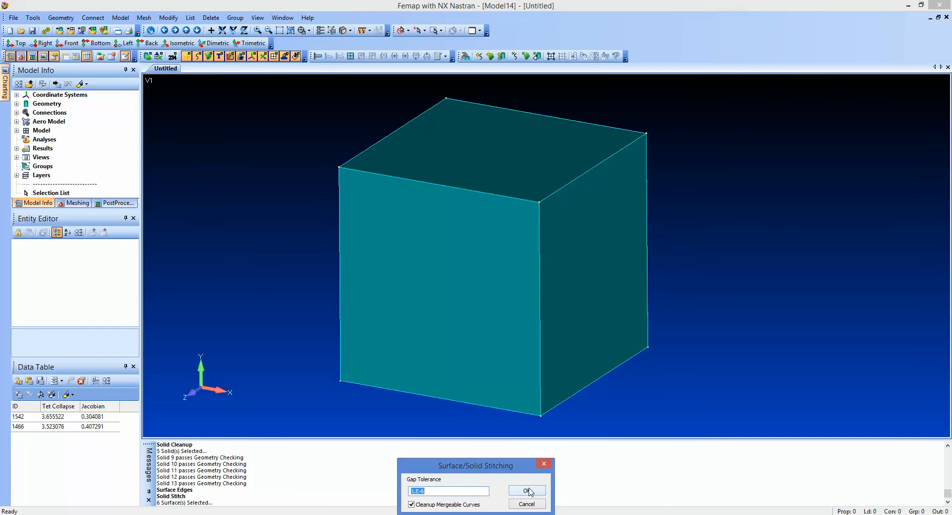
left_click(537, 493)
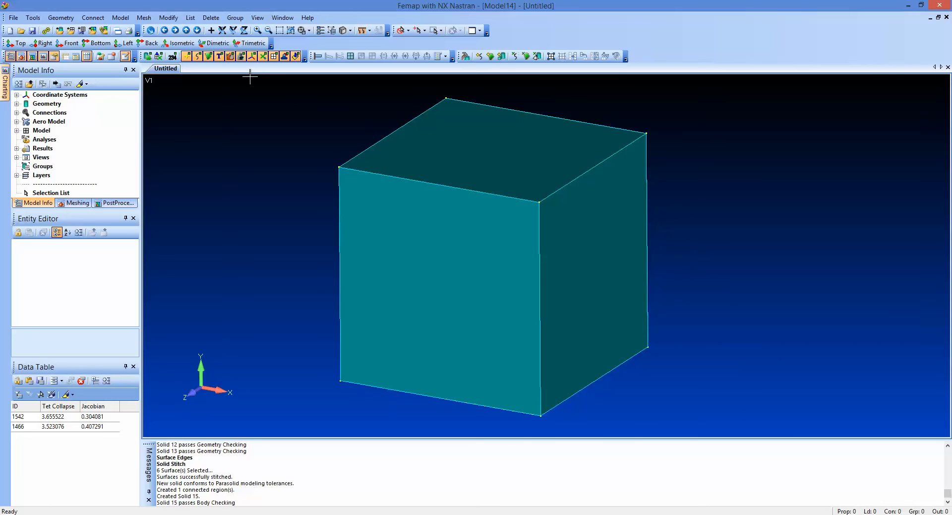
Step: Tet mesh the stitched cube with AISI 4340 Steel from the material library and the default automesh settings
left_click(147, 19)
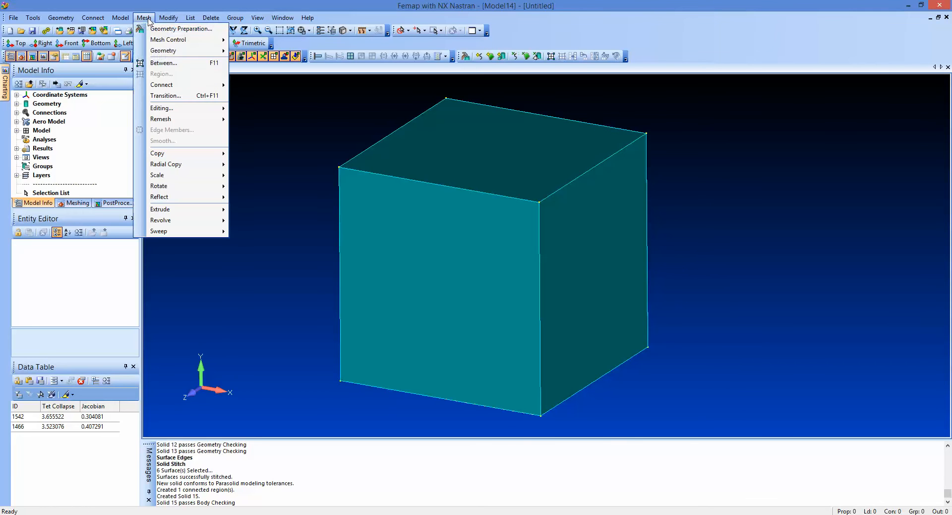
mouse_move(163, 51)
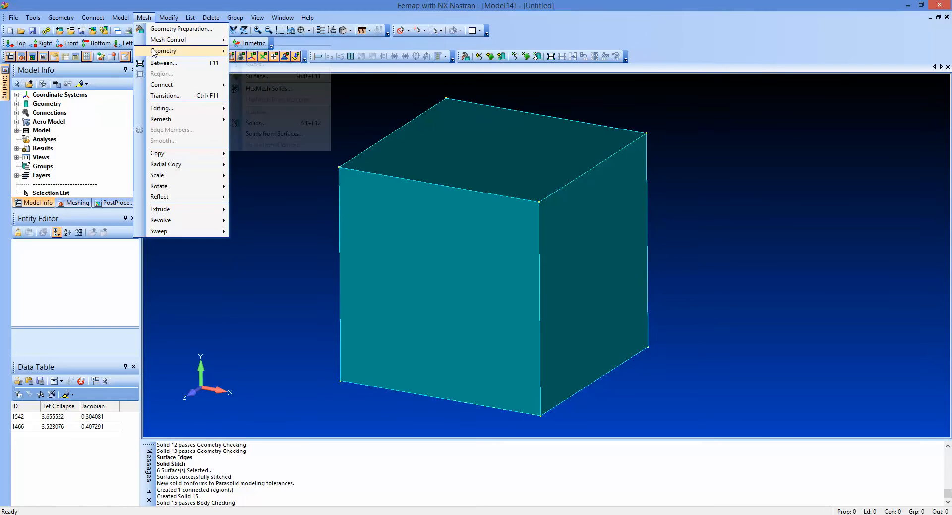
left_click(268, 124)
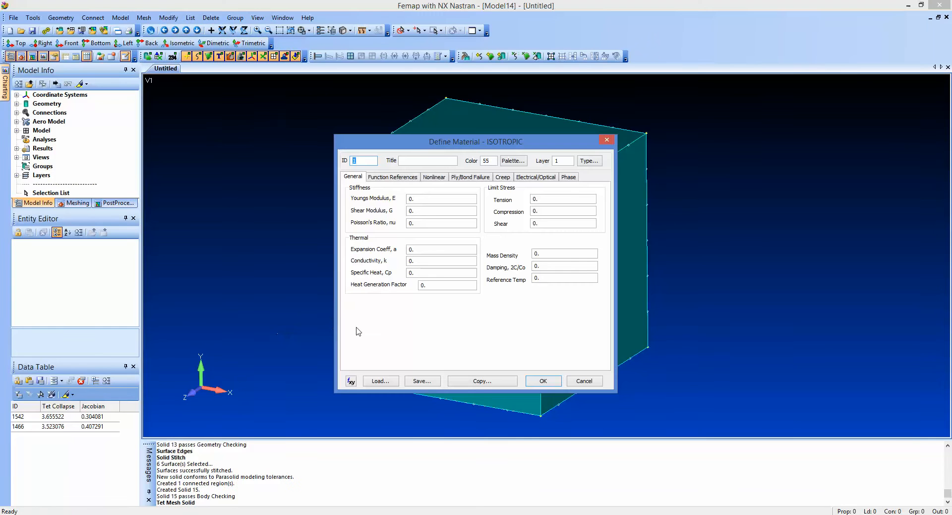
left_click(380, 380)
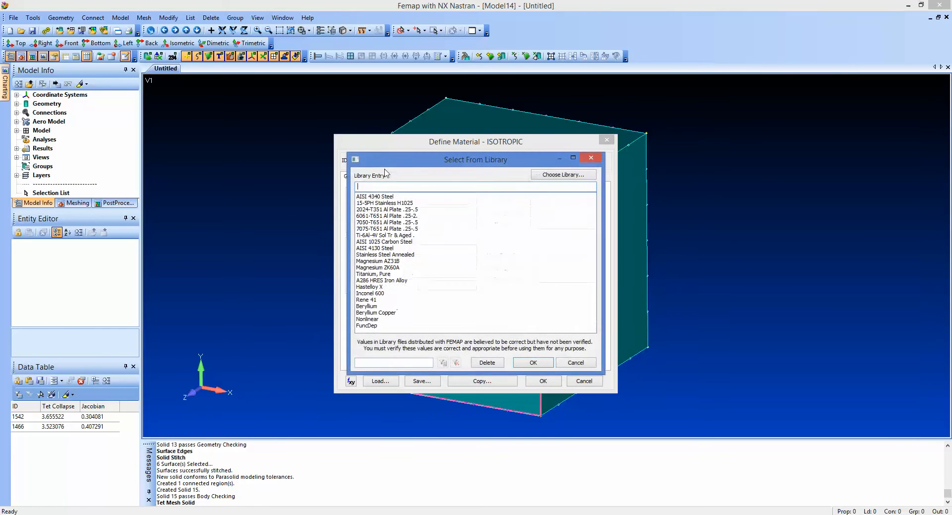
left_click(376, 196)
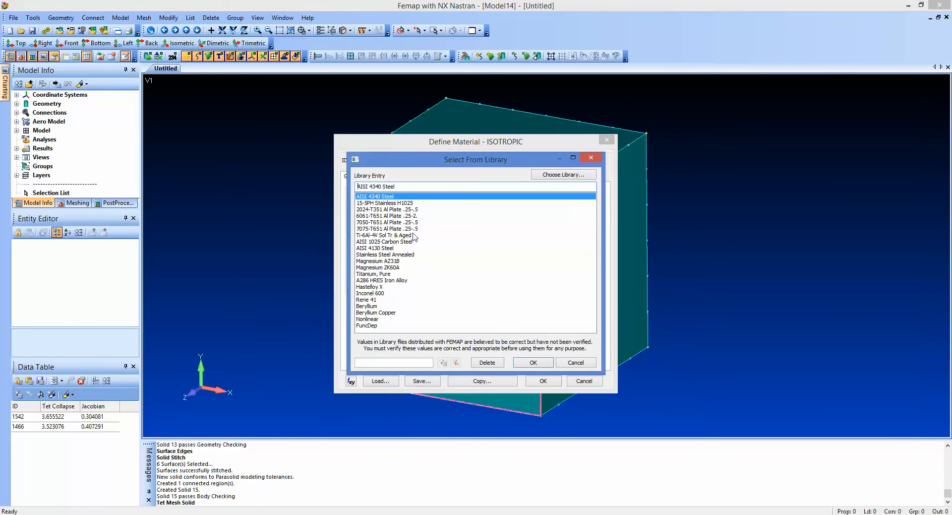
left_click(534, 365)
left_click(540, 379)
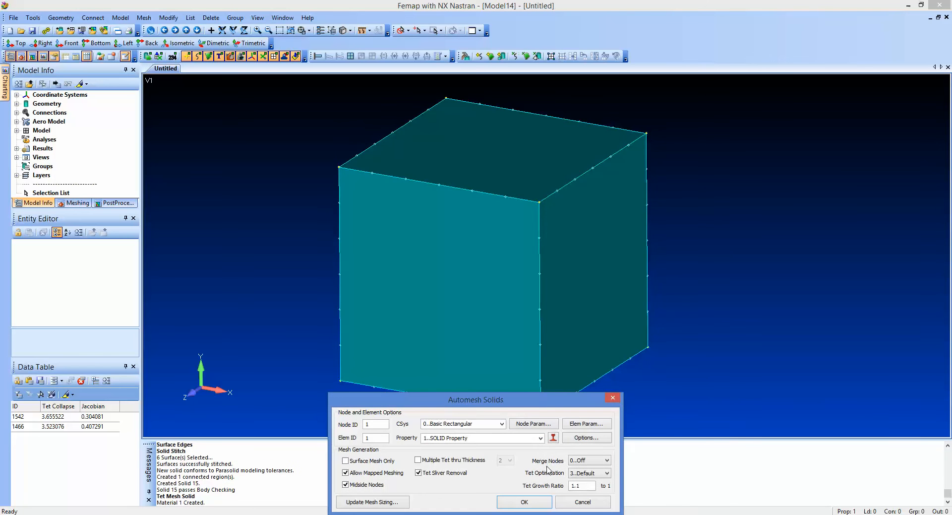
left_click(523, 502)
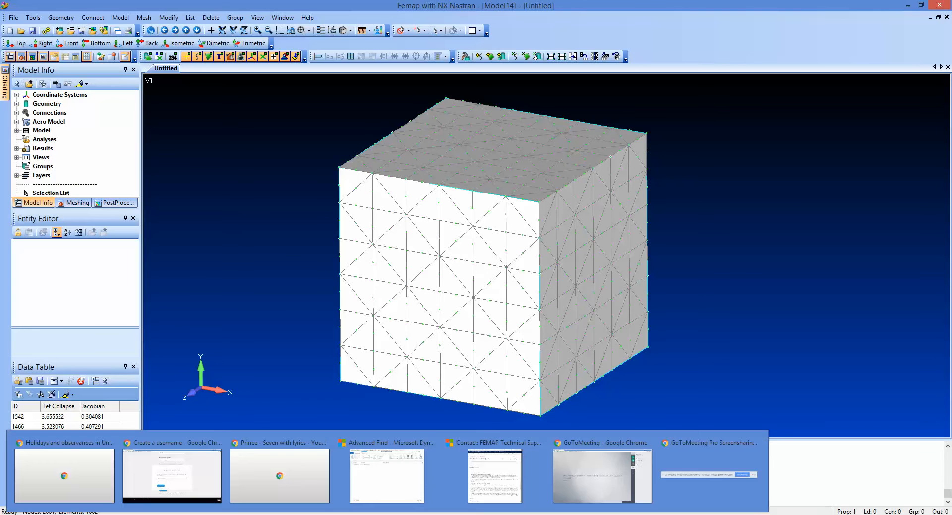
mouse_move(690, 448)
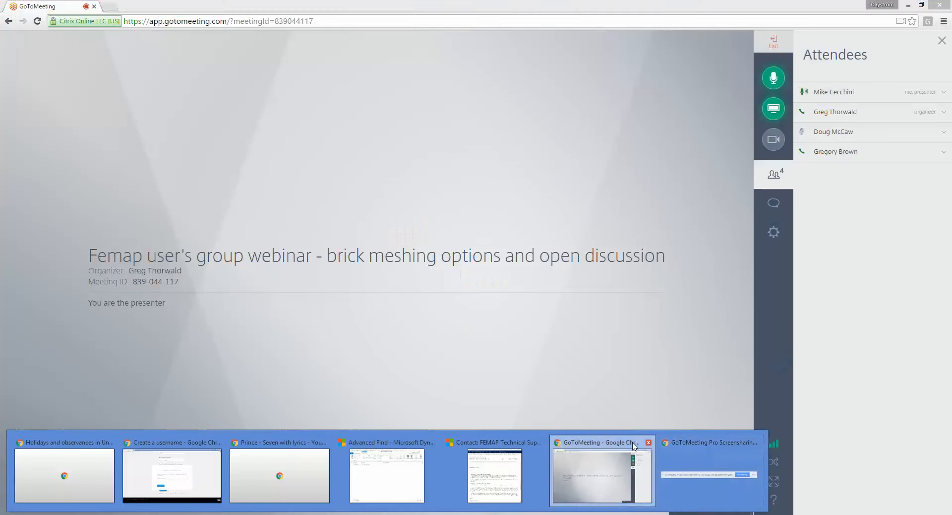
left_click(633, 444)
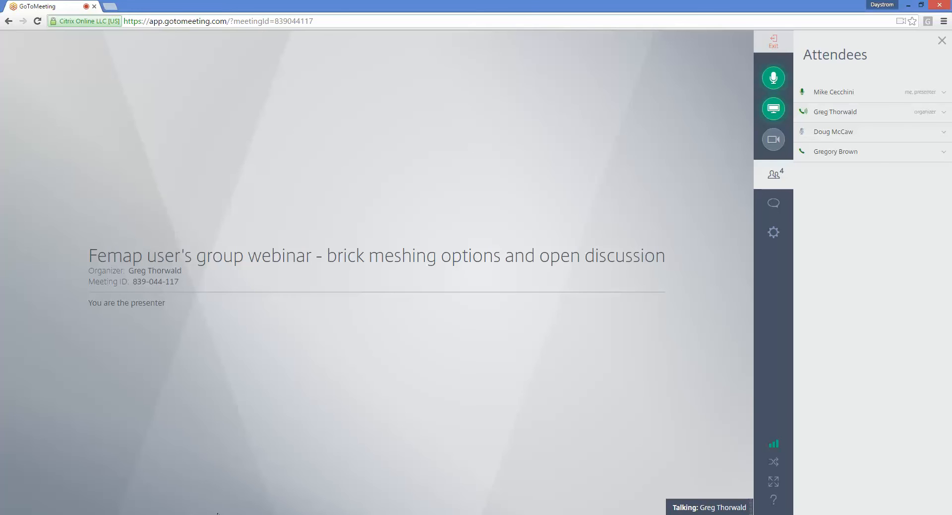
mouse_move(217, 513)
left_click(181, 447)
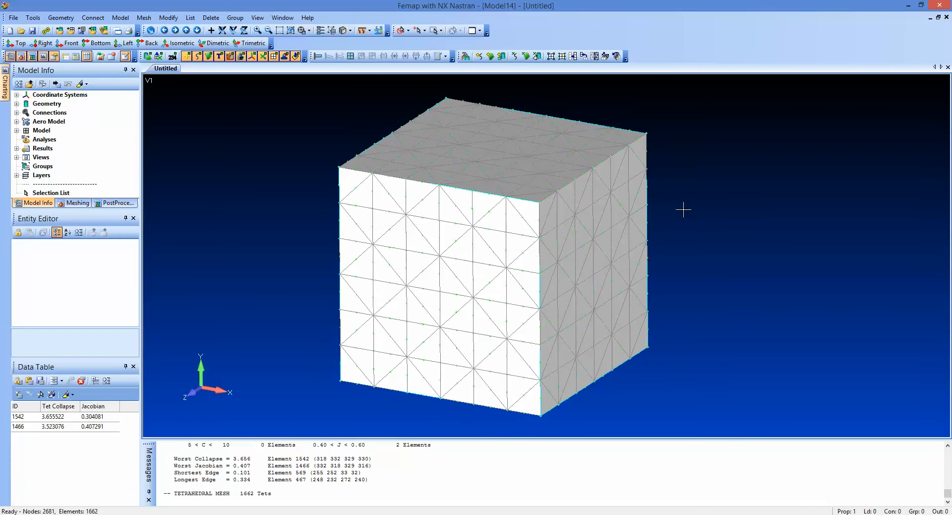
Step: Undo the tetrahedral mesh of the cube
key("ctrl+z")
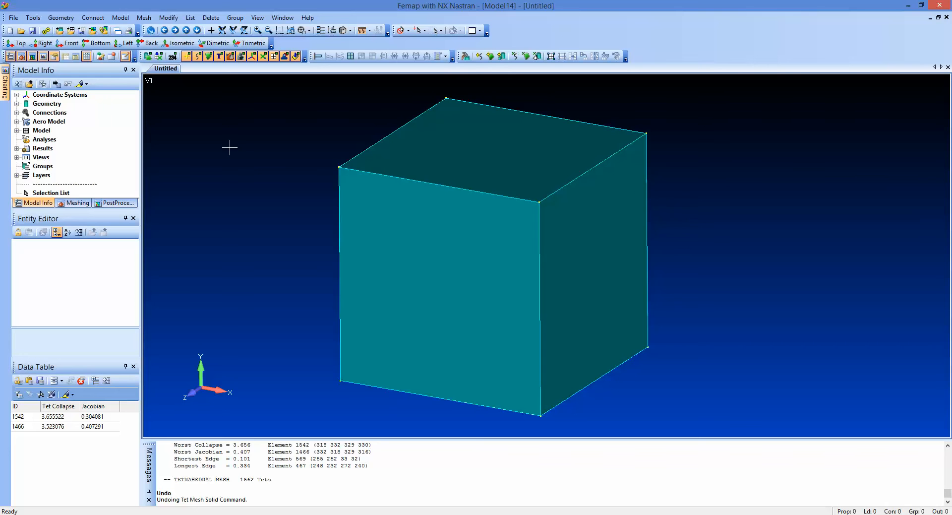
Step: Restart solid tet meshing of the cube and define its material as AISI 4340 Steel from the library
left_click(143, 17)
mouse_move(166, 54)
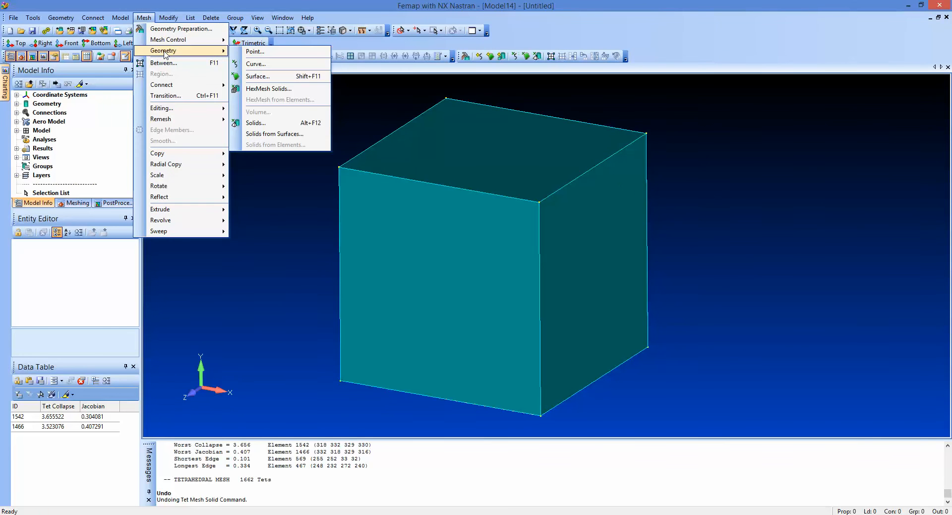
left_click(255, 123)
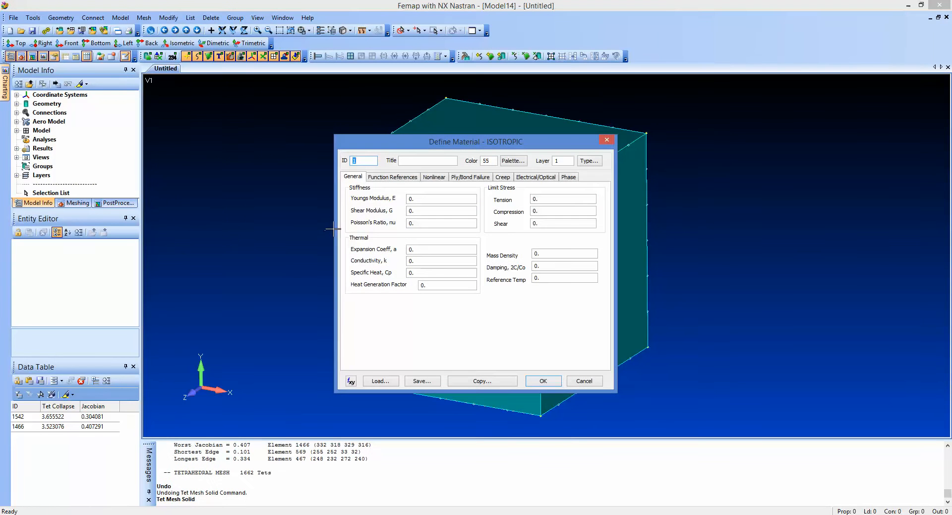
left_click(381, 381)
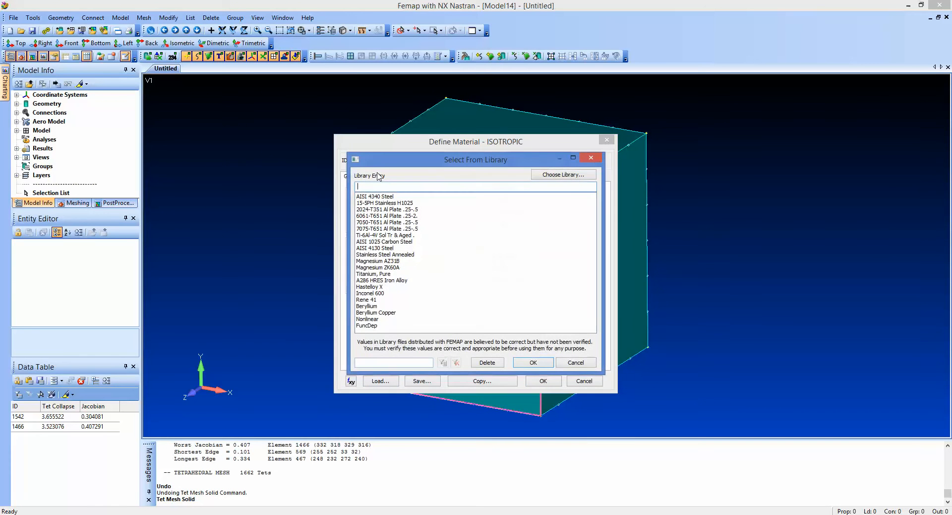
left_click(370, 197)
left_click(533, 363)
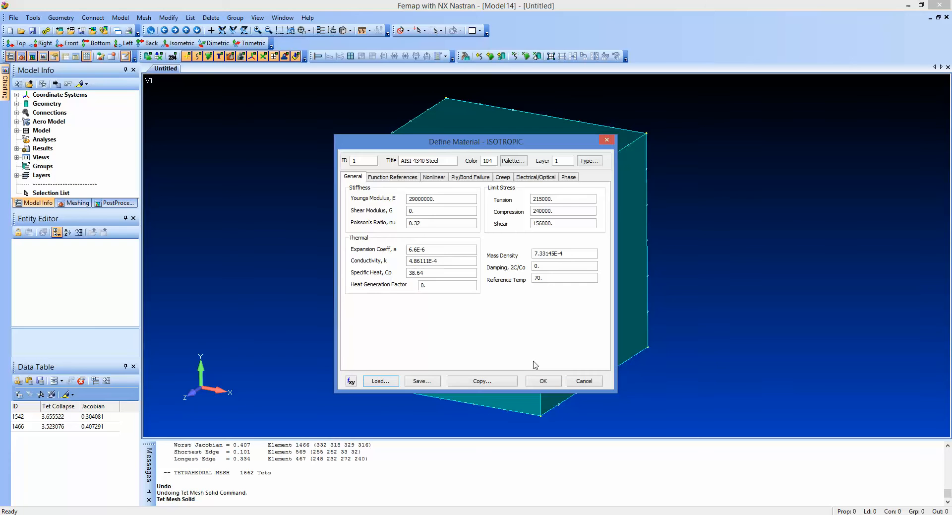
left_click(542, 381)
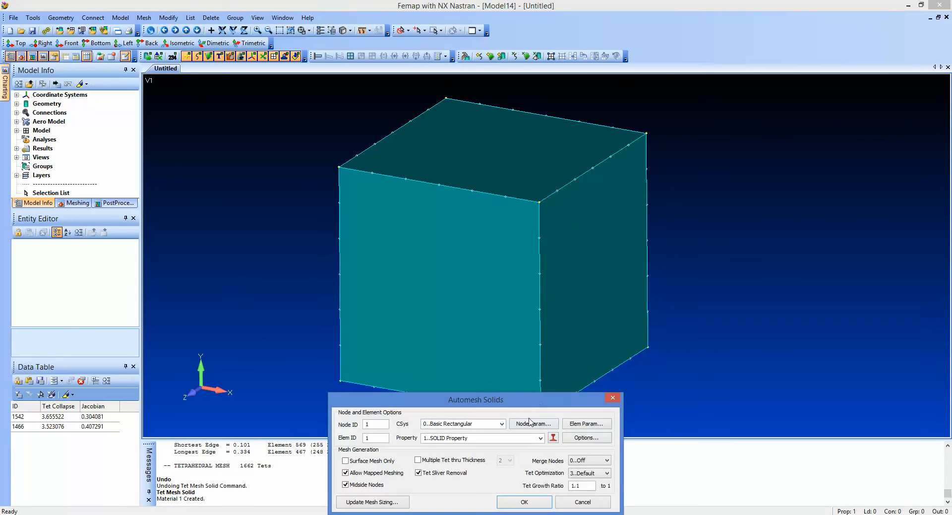
Step: Go through the solid automeshing options, toggling Delete Surface Elements, Check Surface Elements and Mesh All Regions Including Voids, and accept them
left_click_drag(524, 404, 519, 214)
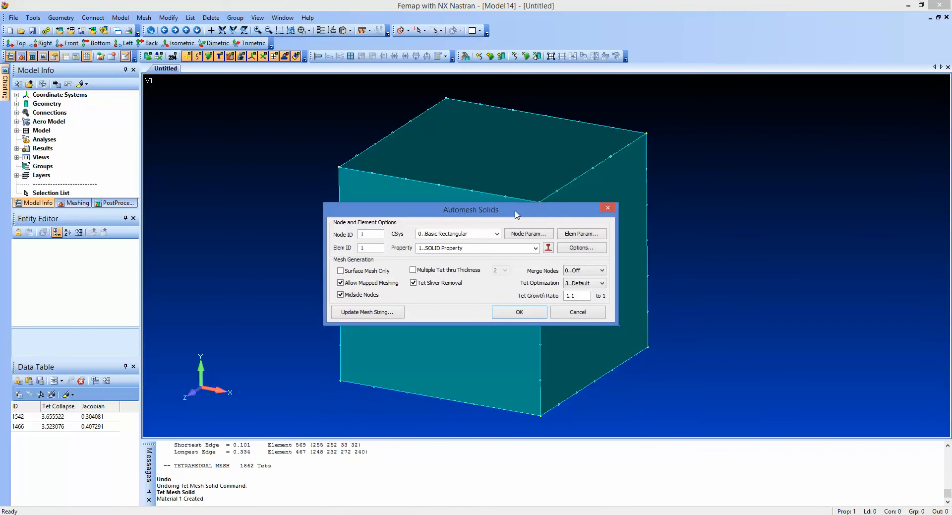
left_click(581, 248)
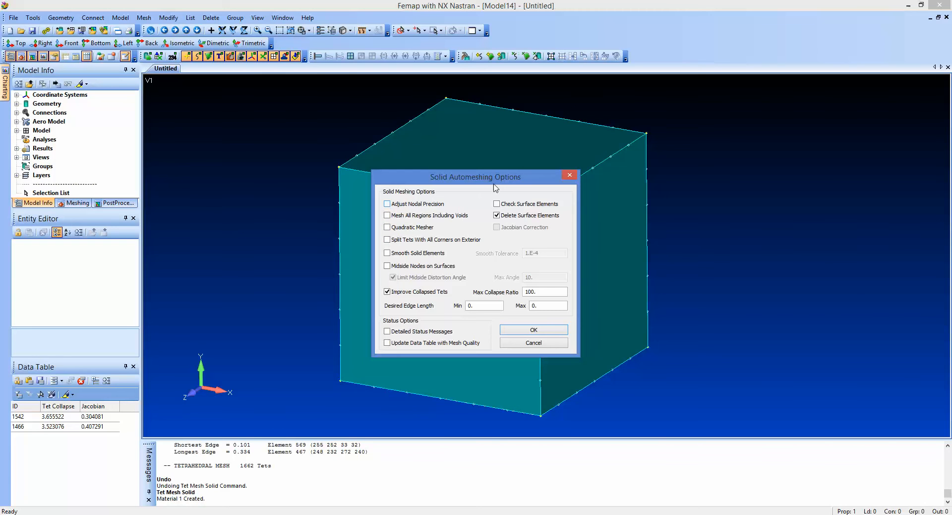
left_click_drag(496, 180, 303, 183)
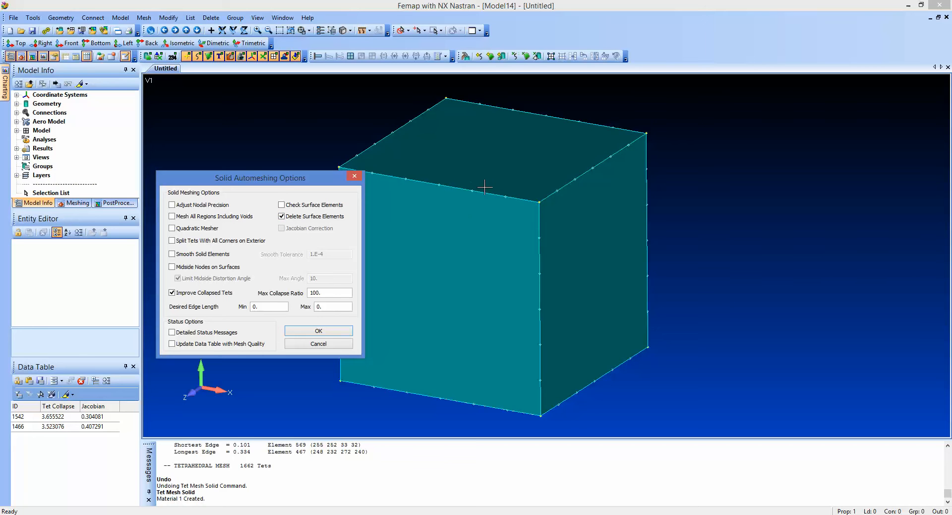
left_click(282, 217)
left_click(282, 217)
left_click(282, 205)
left_click(173, 216)
left_click(172, 217)
left_click(172, 217)
left_click(306, 332)
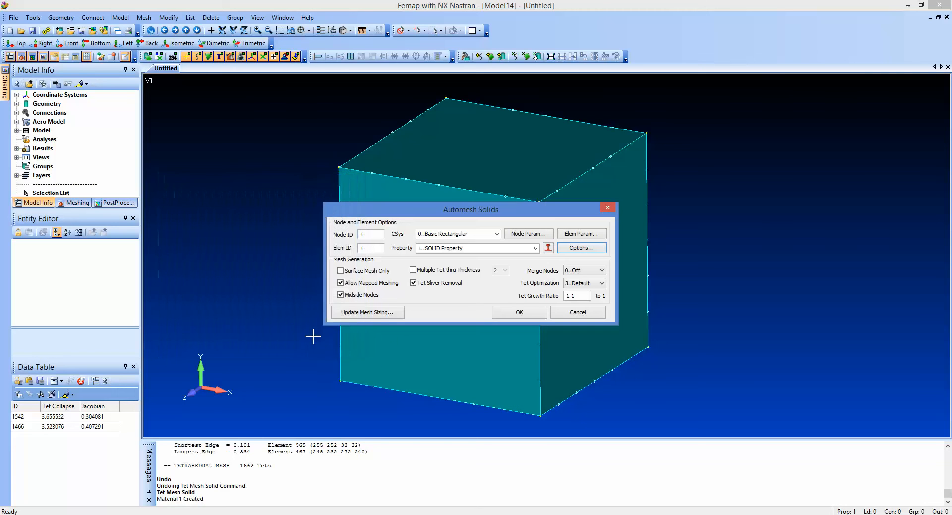
Step: Generate the tetrahedral mesh on the cube and inspect the elements around its upper front corner
left_click(512, 313)
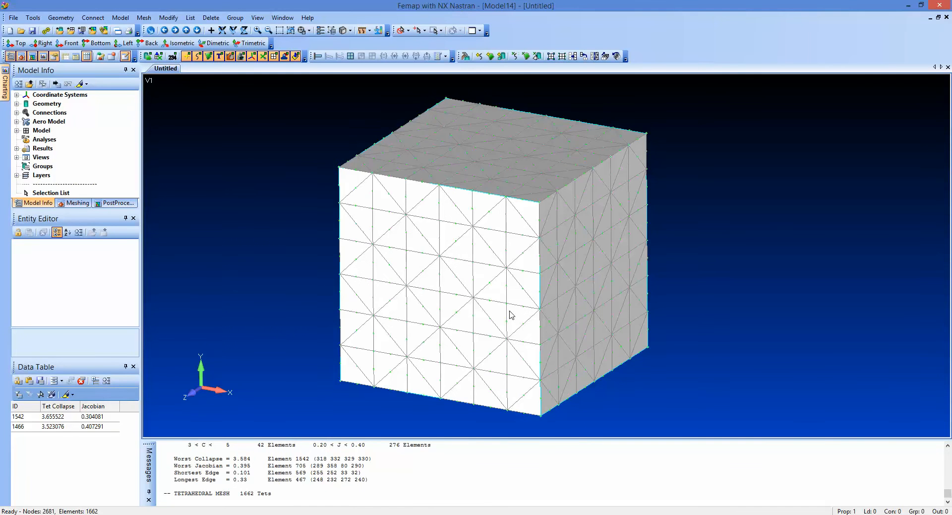
middle_click_drag(603, 206, 564, 214)
scroll(595, 208, "up", 10)
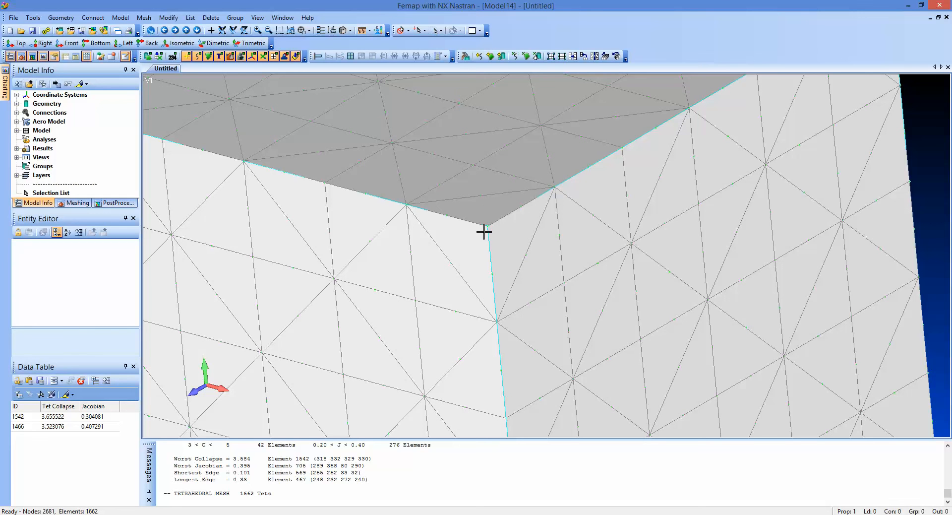
scroll(482, 231, "down", 5)
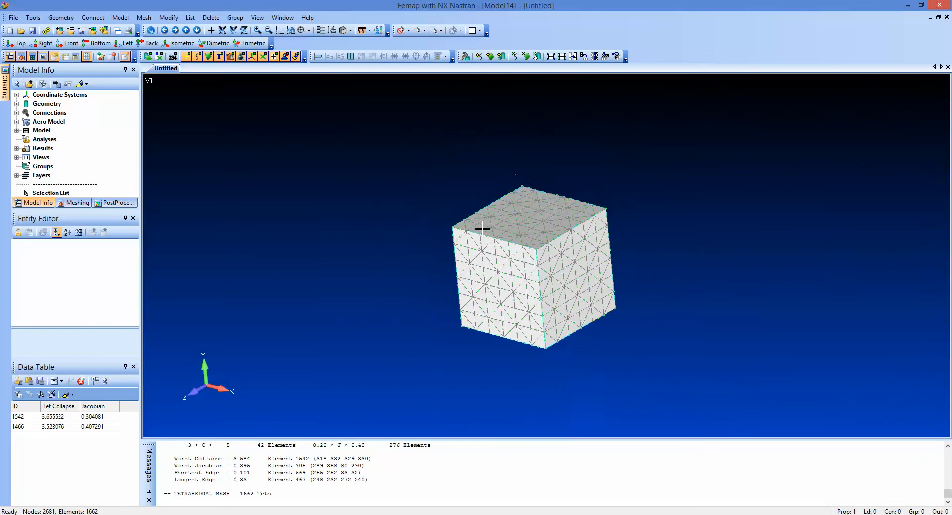
Step: Undo the tetrahedral mesh of the cube
scroll(482, 230, "up", 3)
scroll(482, 229, "down", 1)
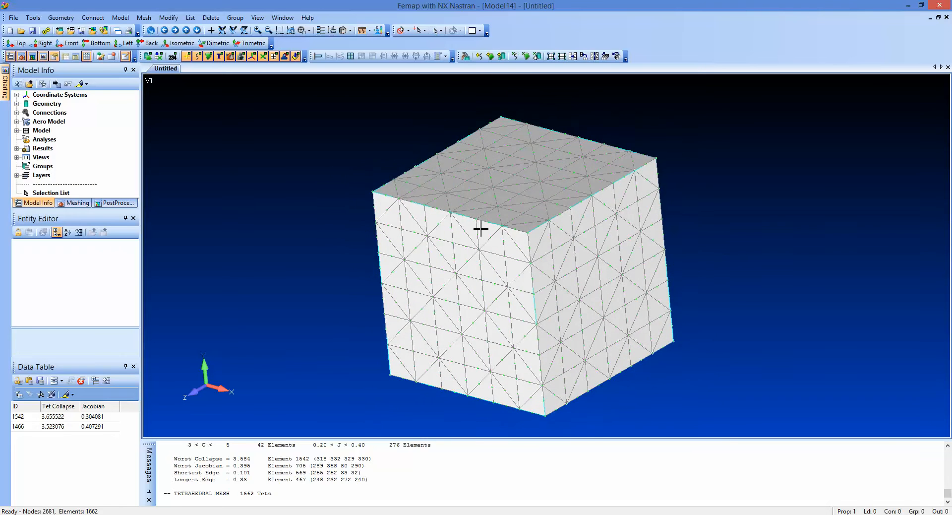
key("ctrl+z")
Step: Restart solid tet meshing of the cube and load AISI 4340 Steel from the library as its material
left_click(144, 17)
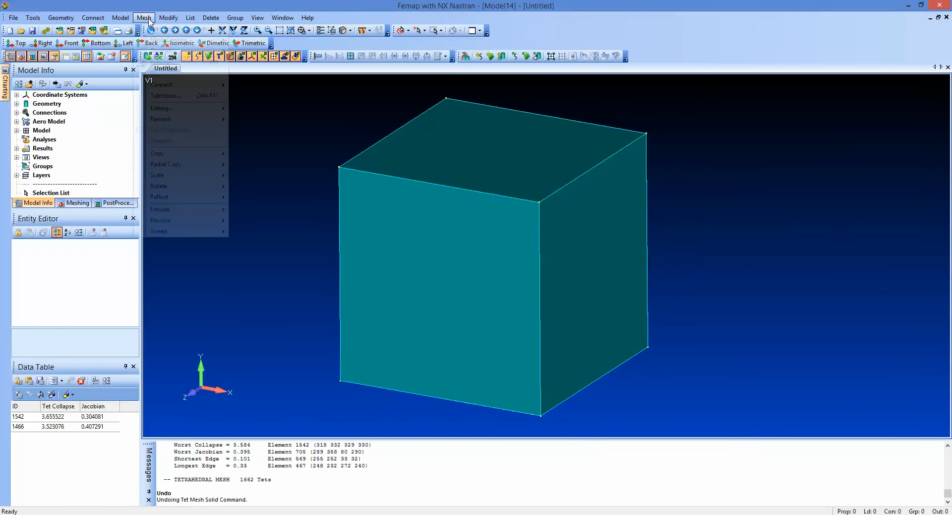
mouse_move(184, 52)
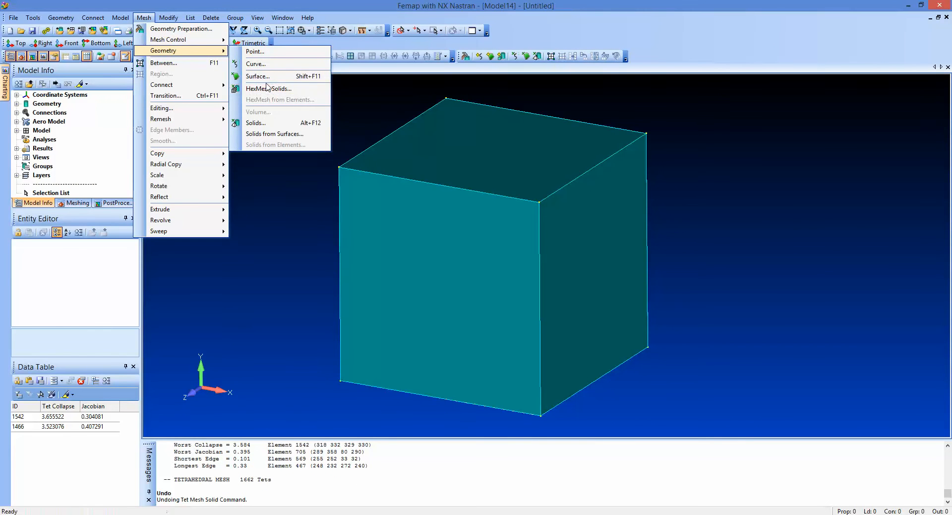
left_click(260, 123)
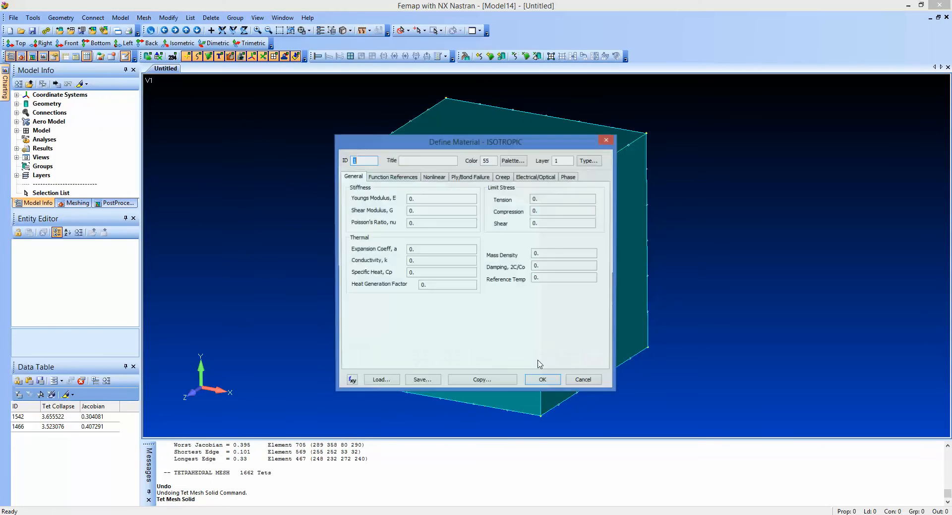
left_click(390, 380)
left_click(382, 197)
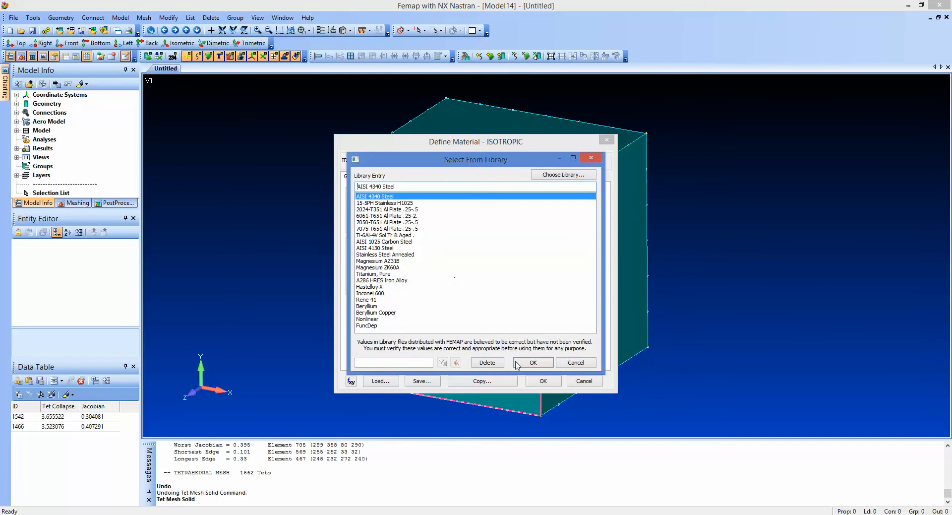
left_click(518, 362)
left_click(540, 379)
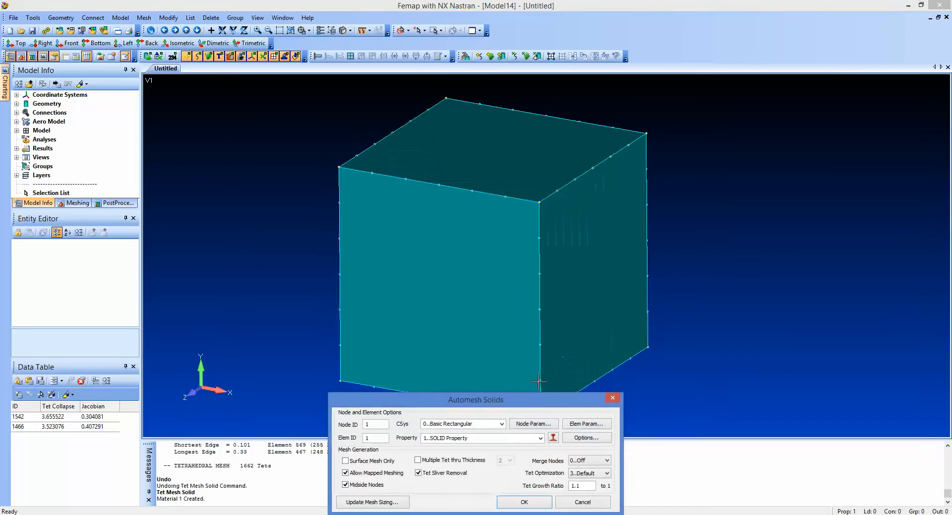
Step: In the solid automeshing options, turn off Split Tets With All Corners on Exterior and set the Max Collapse Ratio to 10
left_click(585, 438)
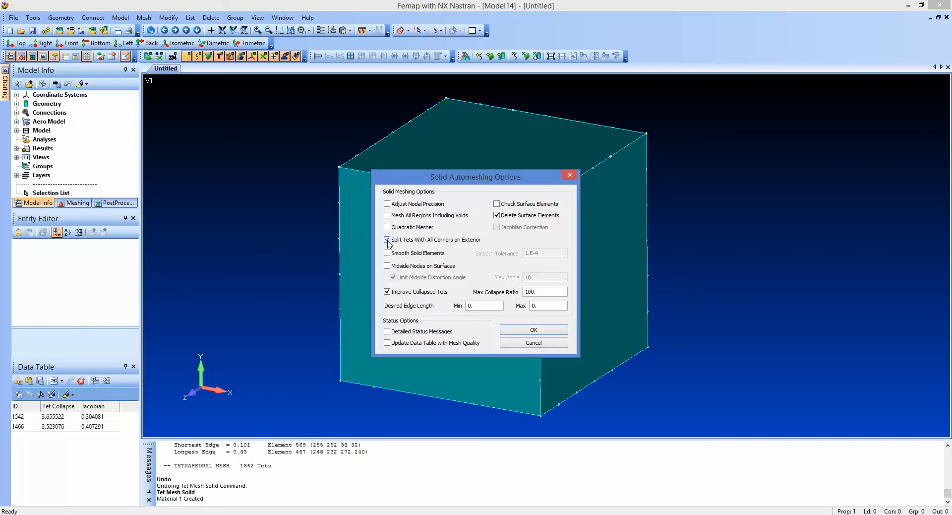
left_click(388, 240)
double_click(538, 293)
left_click(538, 293)
left_click_drag(496, 178, 757, 171)
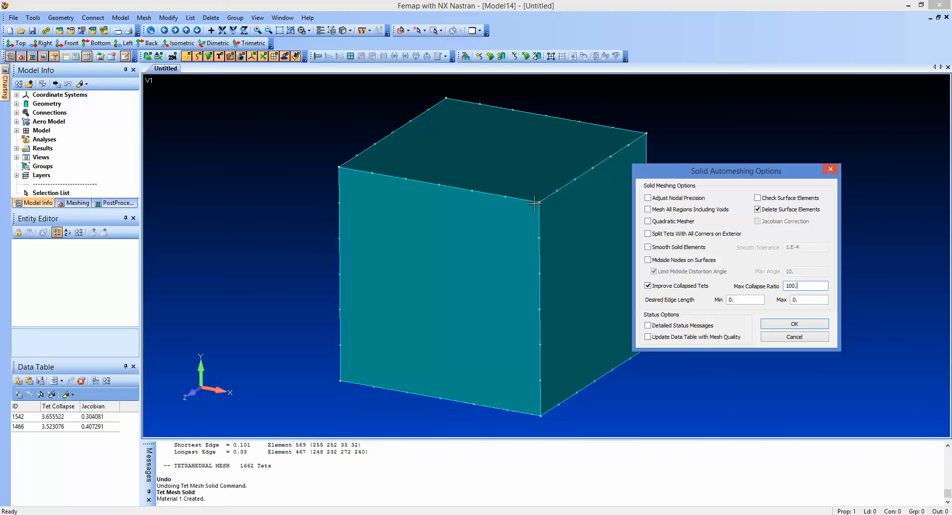
key("ctrl+a")
left_click(798, 285)
double_click(803, 286)
type("1")
Step: Set the desired edge length to a maximum of .1 and a minimum of .01, and enable Detailed Status Messages
double_click(800, 300)
type(".")
double_click(740, 300)
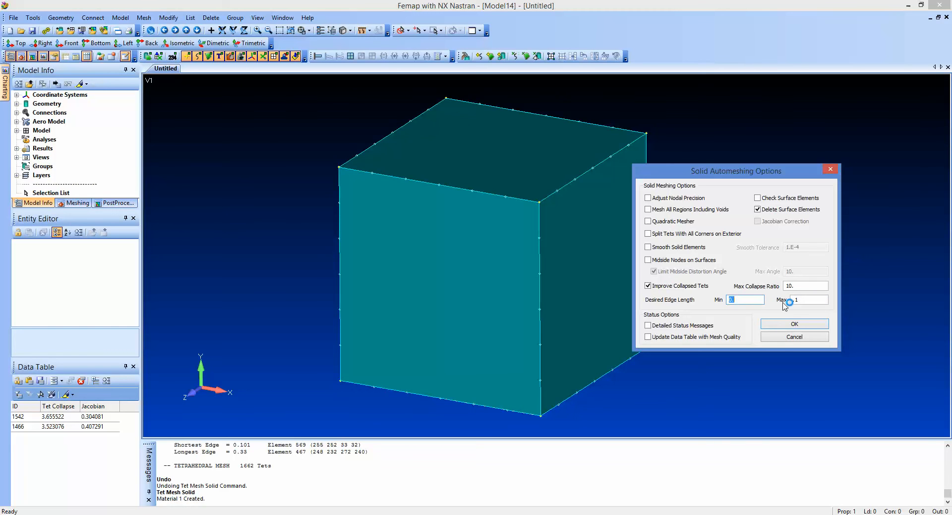
type(".01")
left_click(648, 326)
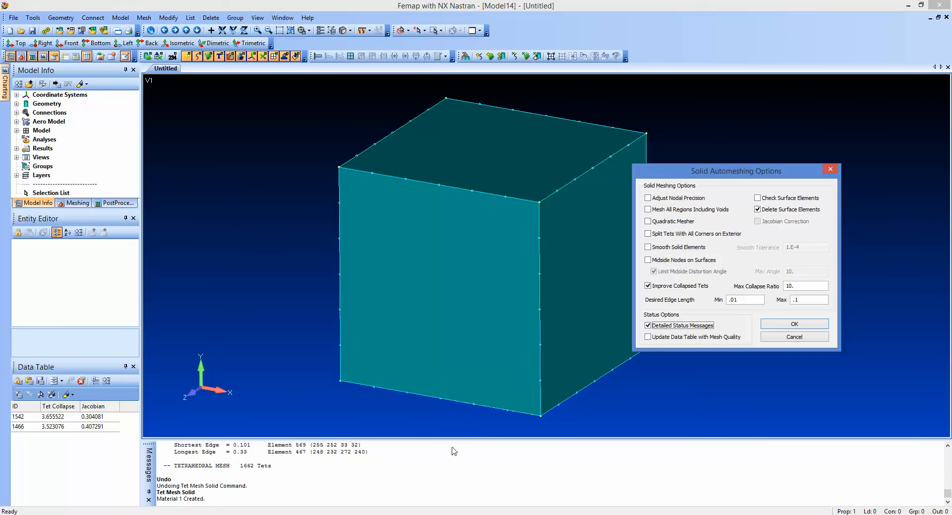
Step: Try to accept the automeshing options, and change the Max Collapse Ratio to 100
left_click(788, 325)
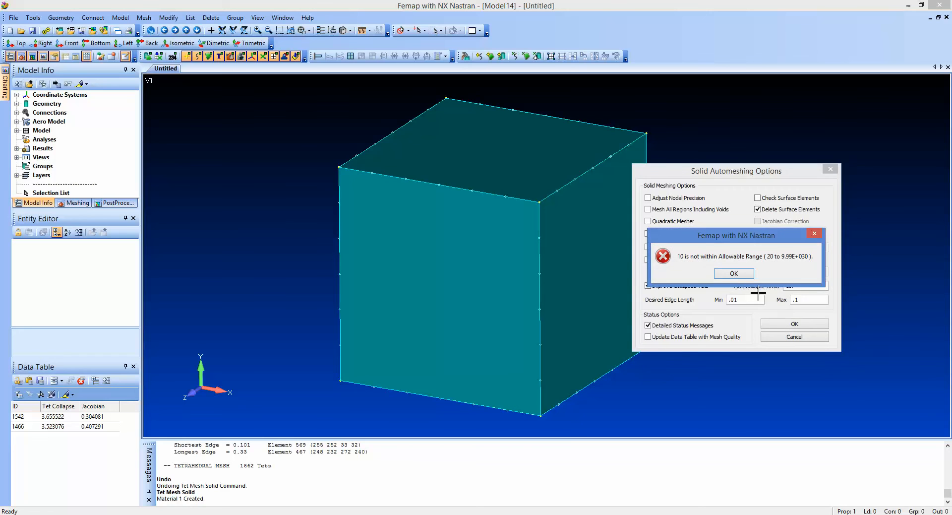
left_click(735, 275)
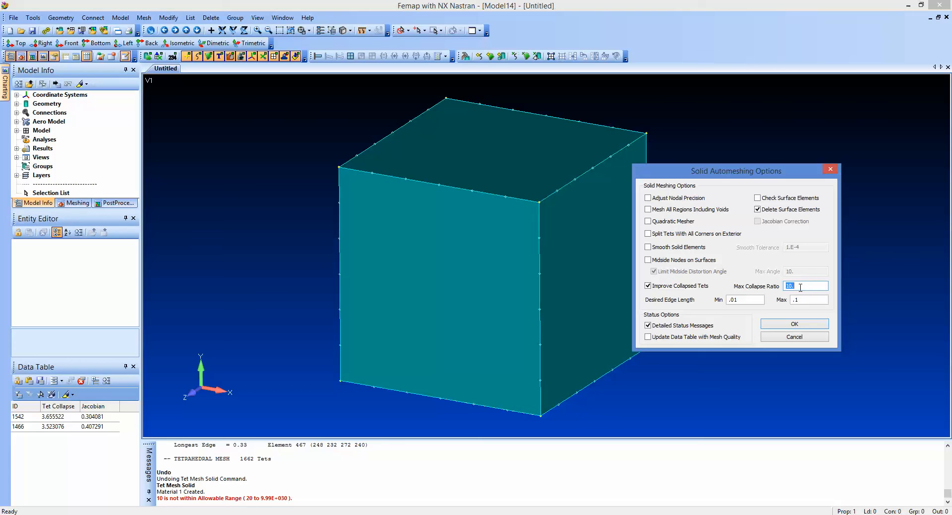
type("20")
key("Tab")
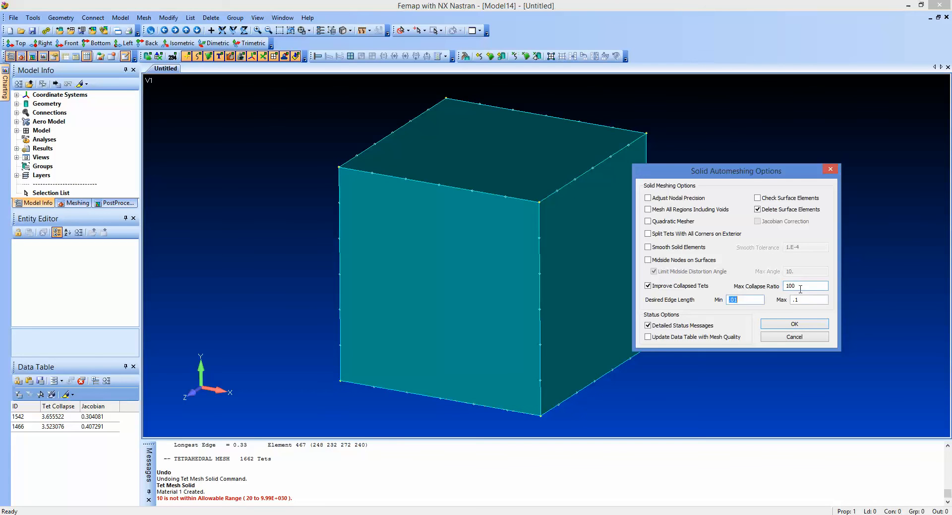
Step: Accept the automeshing options, turn off Midside Nodes and generate the tetrahedral mesh on the cube
left_click(784, 324)
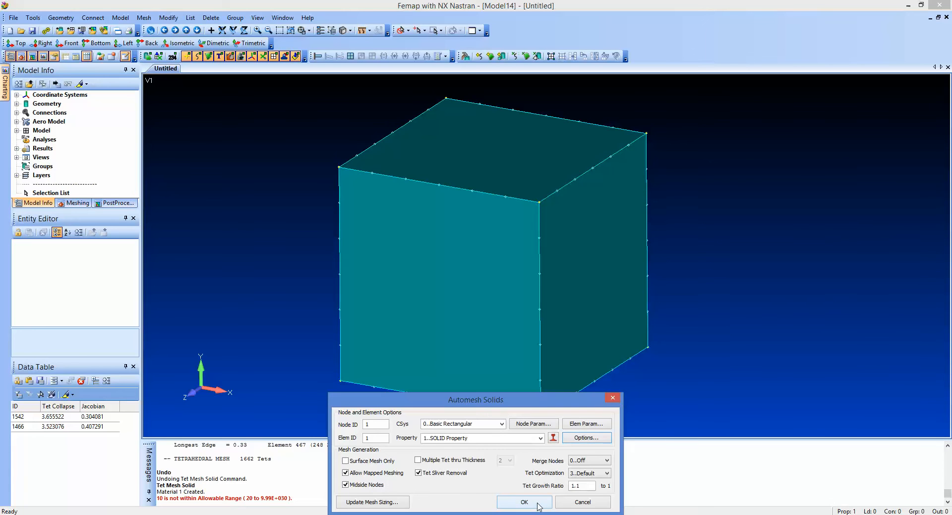
left_click(345, 485)
left_click(519, 501)
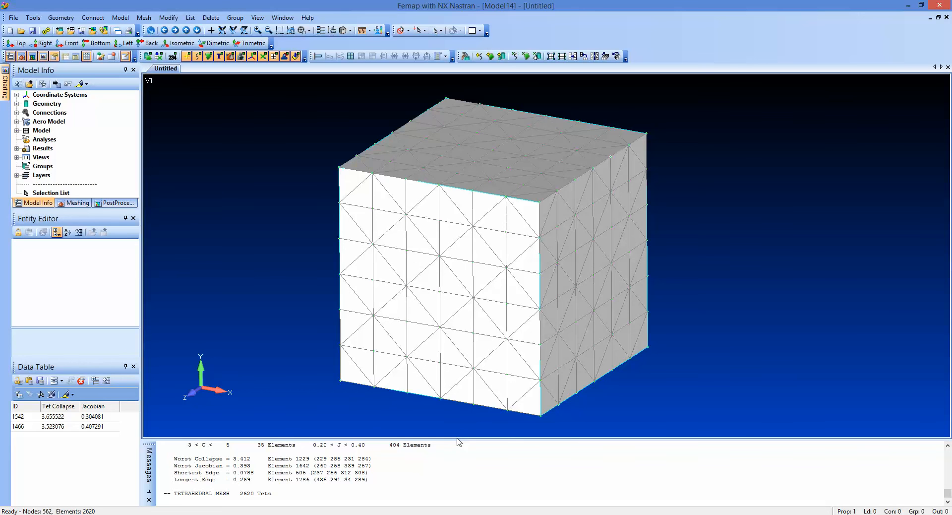
Step: Enlarge the message output and read through the detailed meshing report, including surface quality, meshing phases and tetrahedron statistics, then restore the model view size
left_click_drag(460, 440, 485, 163)
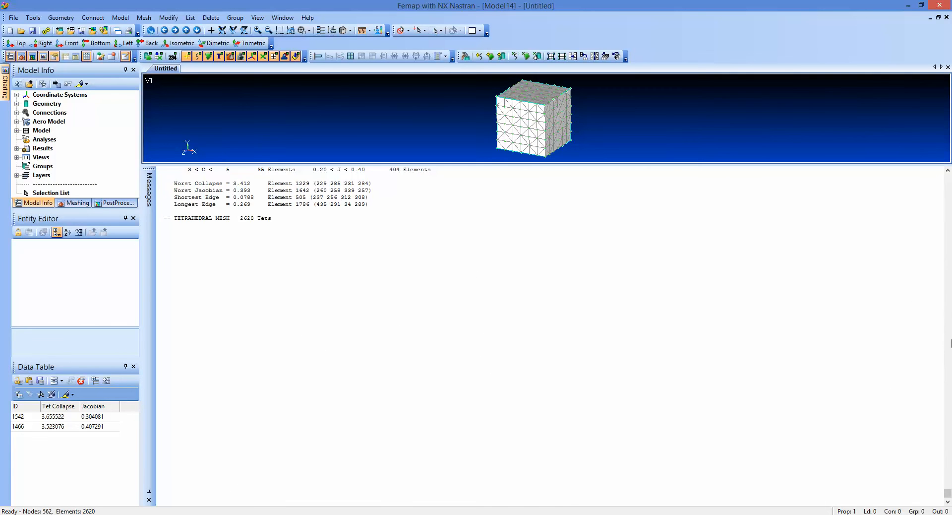
left_click(948, 171)
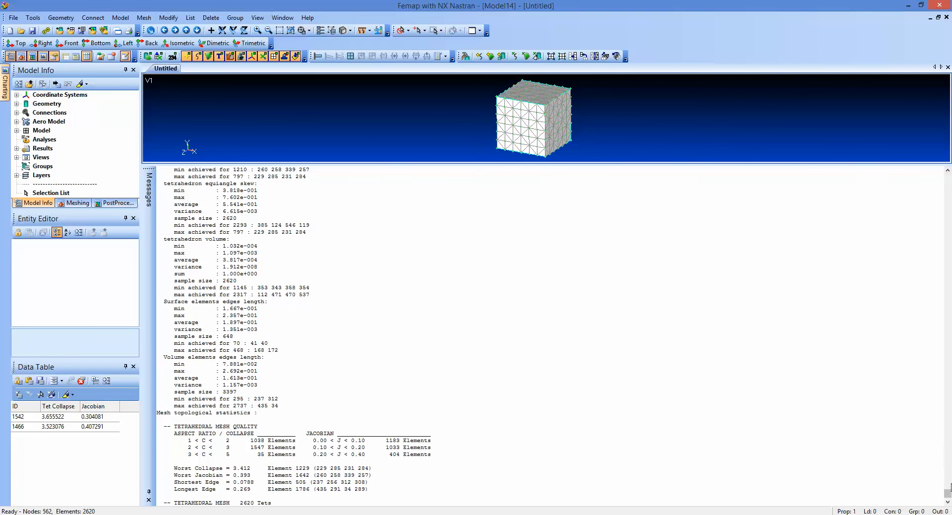
left_click_drag(948, 493, 949, 484)
left_click(948, 502)
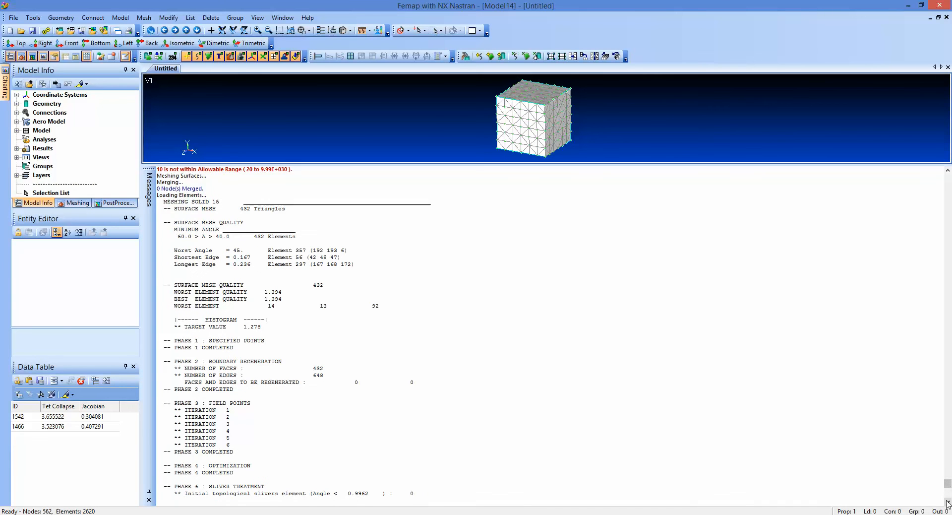
left_click(948, 502)
left_click(948, 502)
left_click(948, 502)
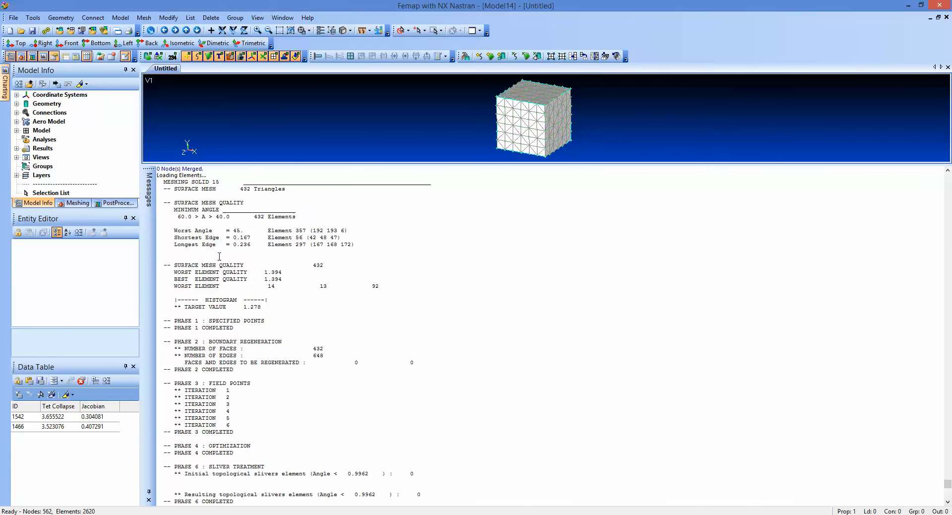
left_click(948, 502)
left_click(948, 502)
left_click(948, 502)
left_click(948, 502)
left_click_drag(948, 502, 946, 480)
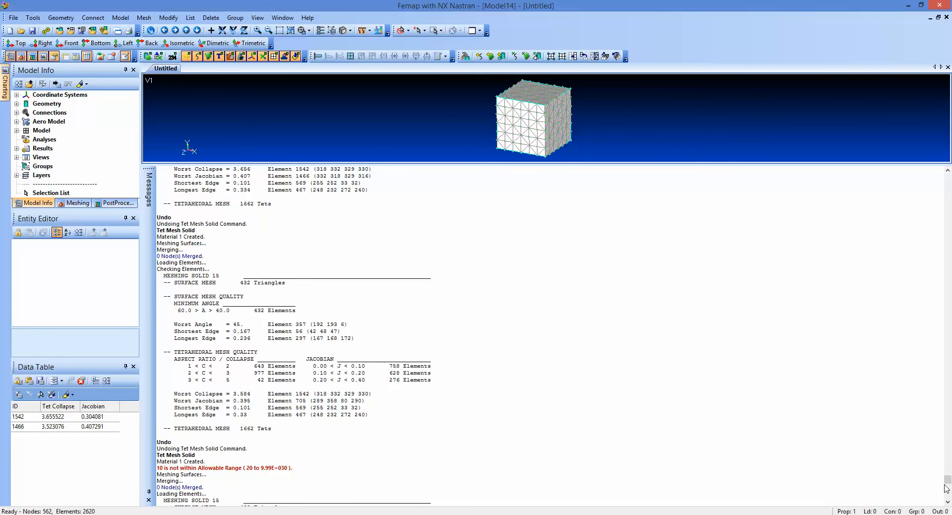
left_click_drag(947, 480, 947, 489)
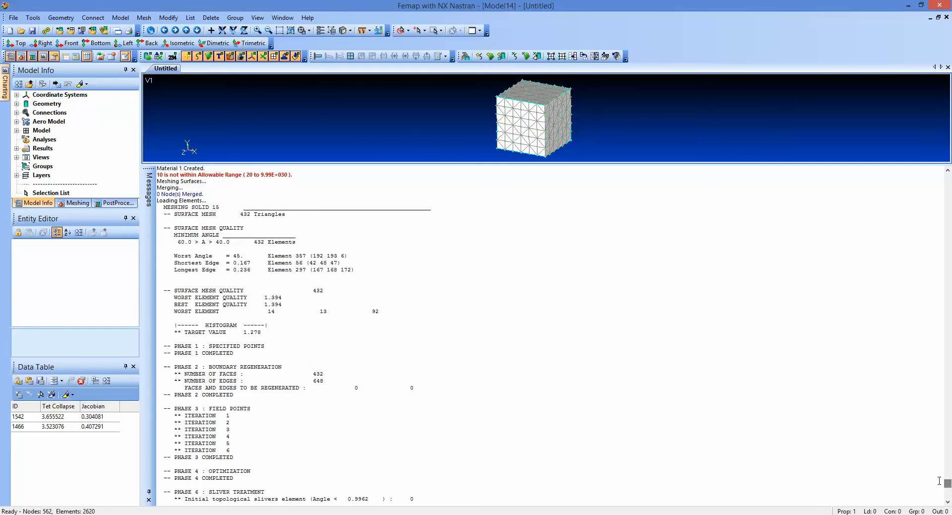
scroll(363, 354, "up", 1)
scroll(363, 354, "down", 1)
left_click(948, 502)
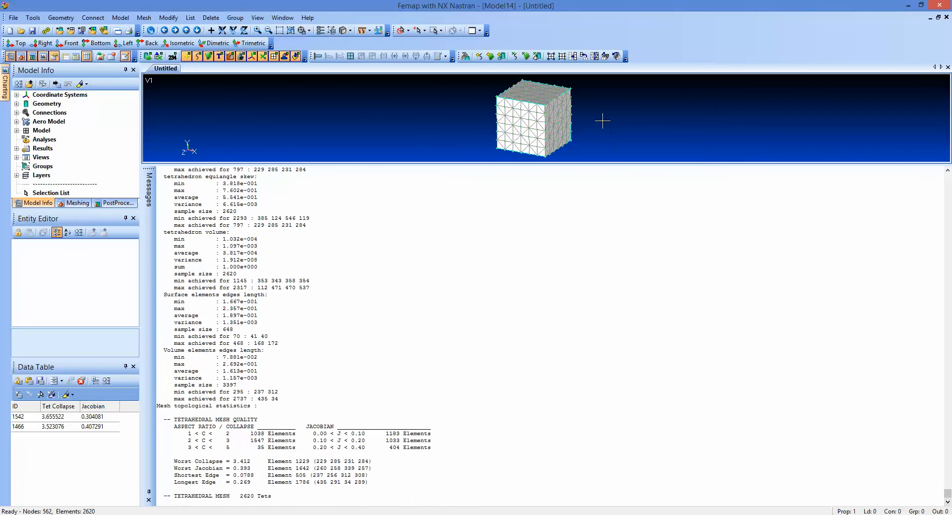
left_click_drag(589, 164, 570, 419)
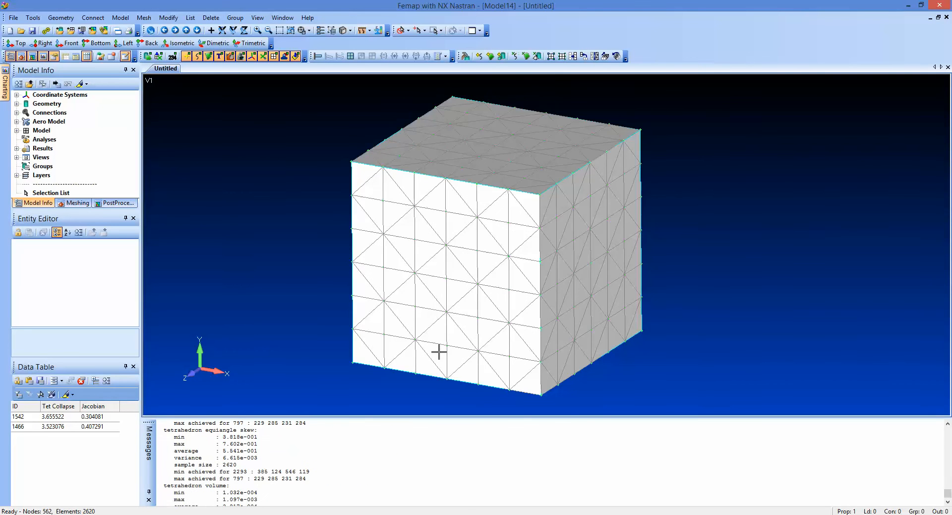
Step: Clear the Data Table and undo the tetrahedral mesh of the cube
left_click(82, 380)
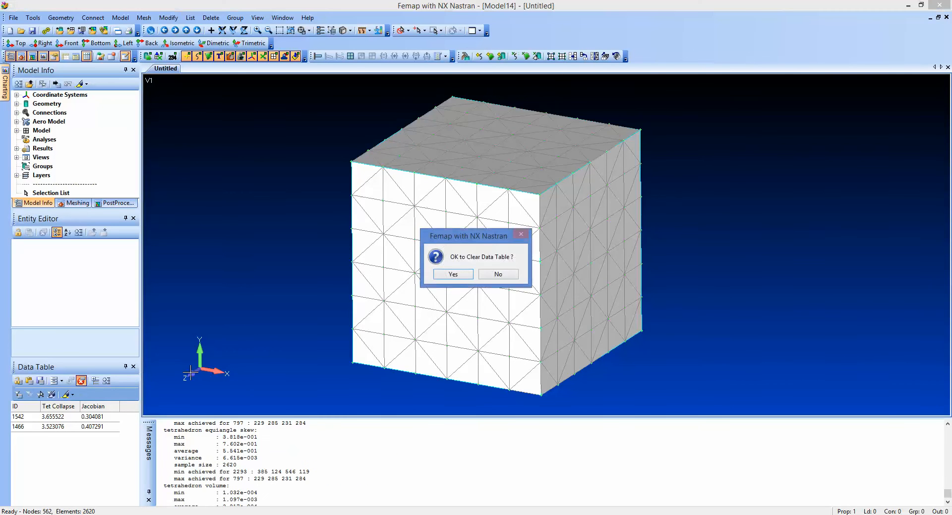
left_click(449, 274)
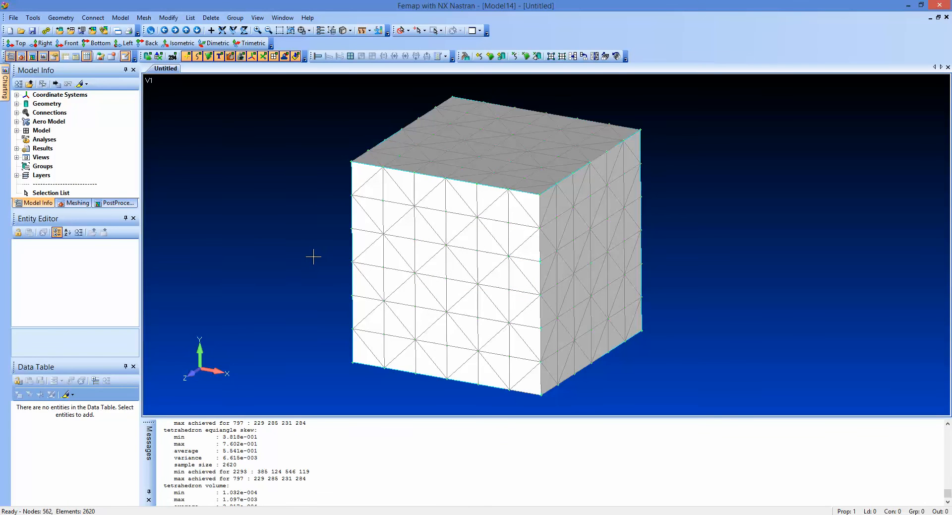
key("ctrl+z")
Step: Start solid tet meshing of the cube again and define its material as AISI 4340 Steel from the library
left_click(144, 18)
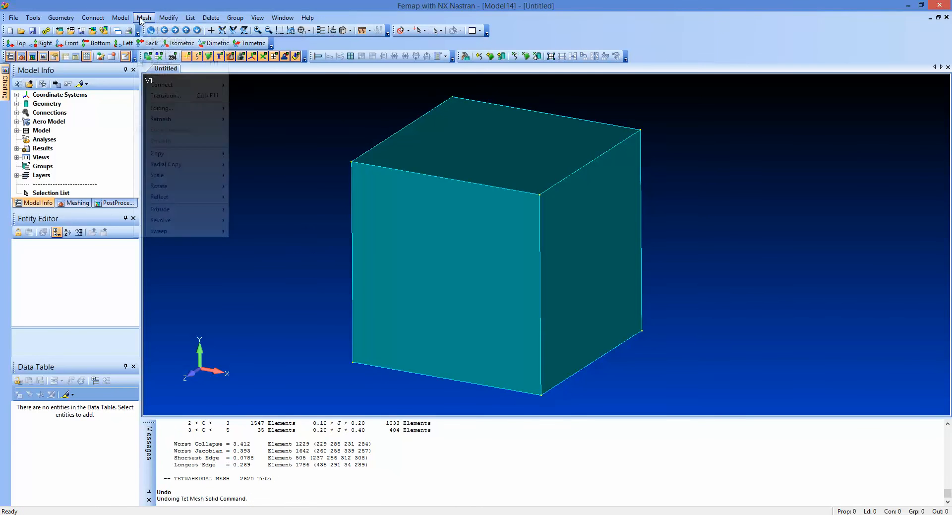
mouse_move(171, 50)
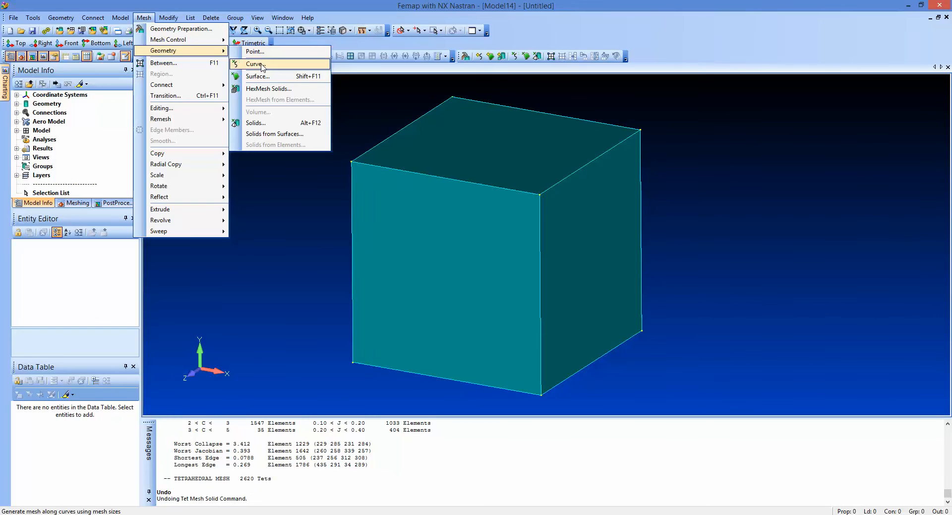
left_click(259, 123)
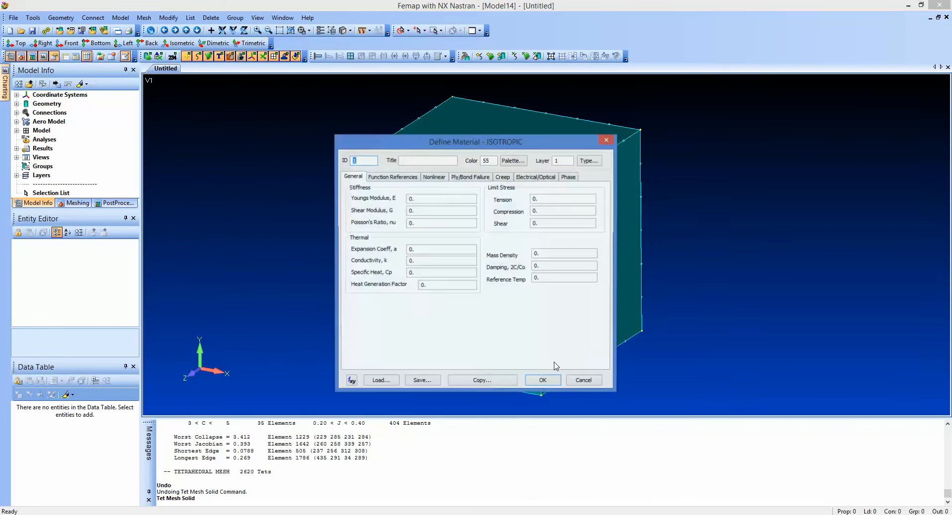
left_click(387, 381)
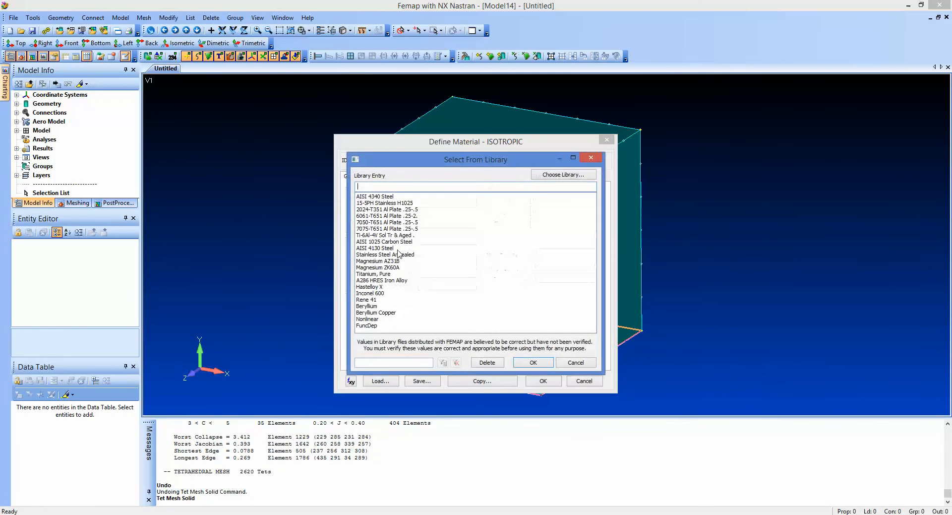
left_click(389, 197)
left_click(541, 363)
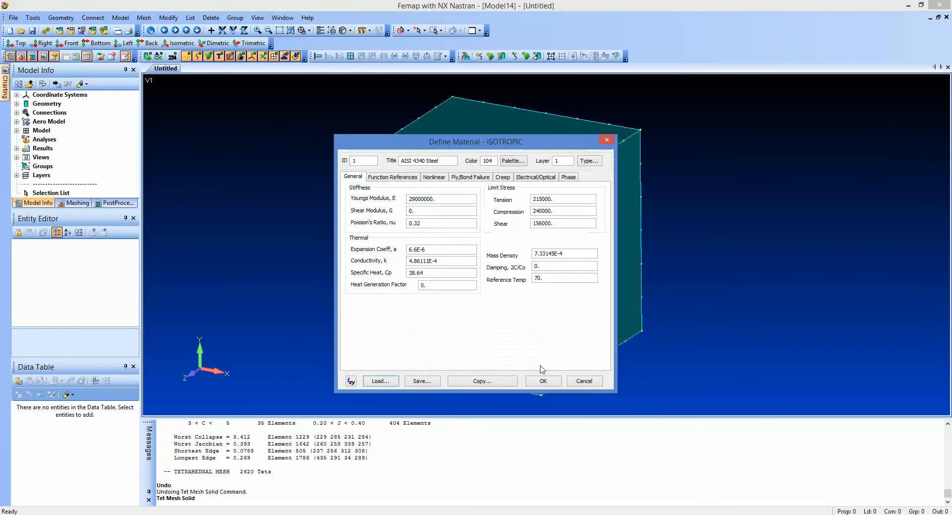
left_click(543, 381)
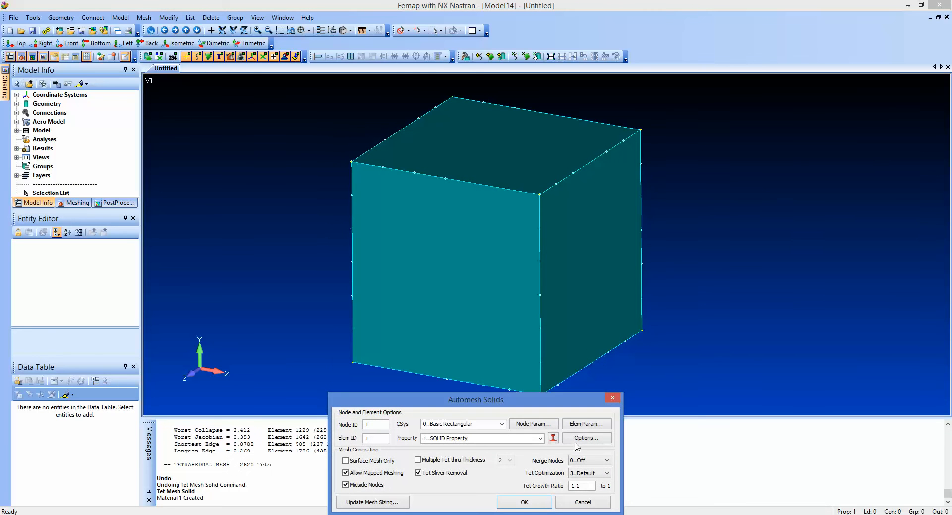
Step: Enable Update Data Table with Mesh Quality in the solid automeshing options and generate the tetrahedral mesh with midside nodes
left_click(577, 439)
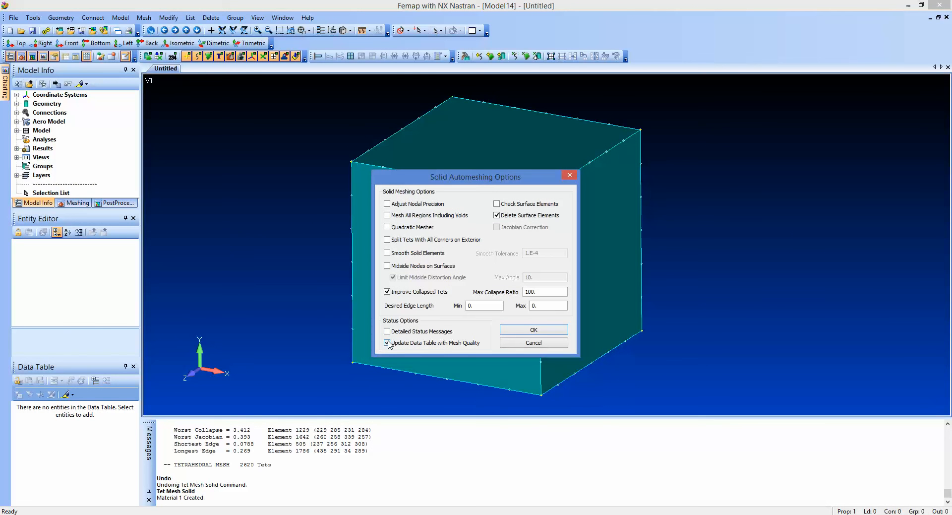
left_click(524, 331)
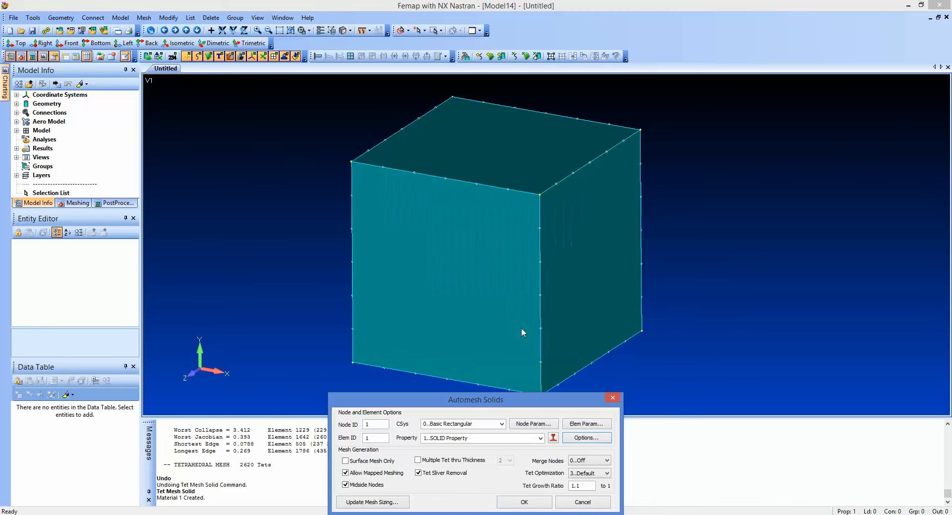
left_click(529, 501)
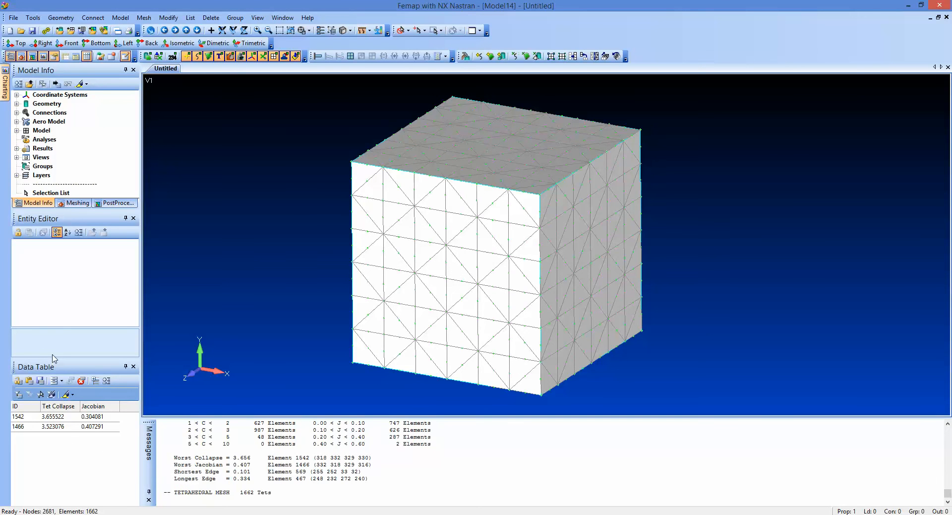
left_click(33, 17)
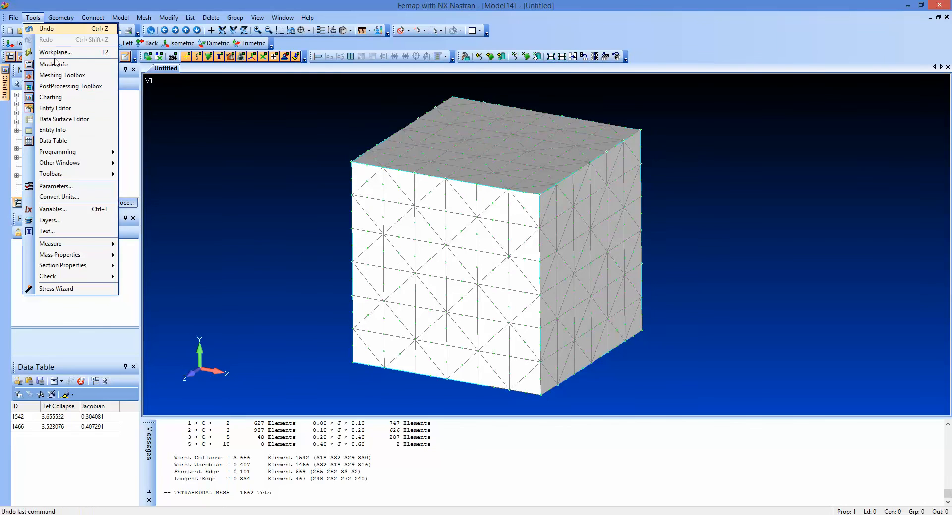
left_click(64, 491)
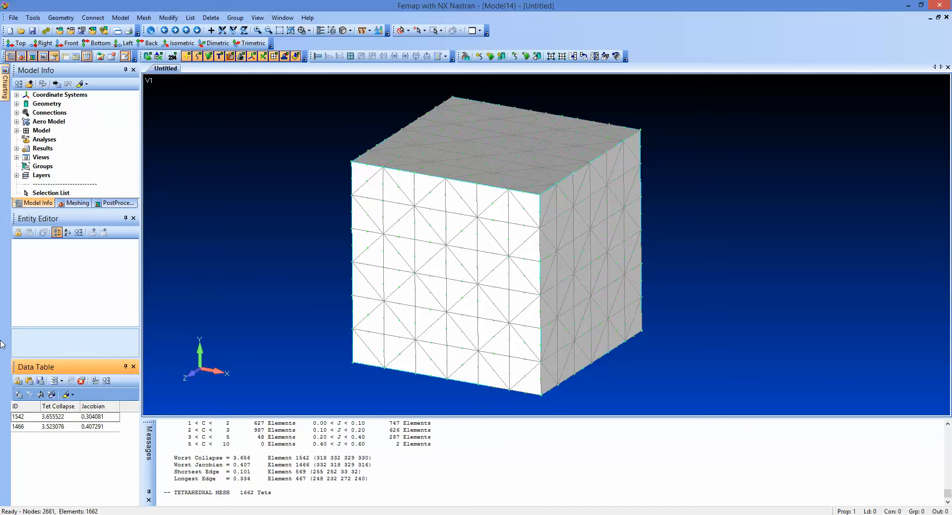
Step: Close the cube model without saving and open Slotdone.modfem from the Examples folder
left_click(13, 17)
left_click(30, 62)
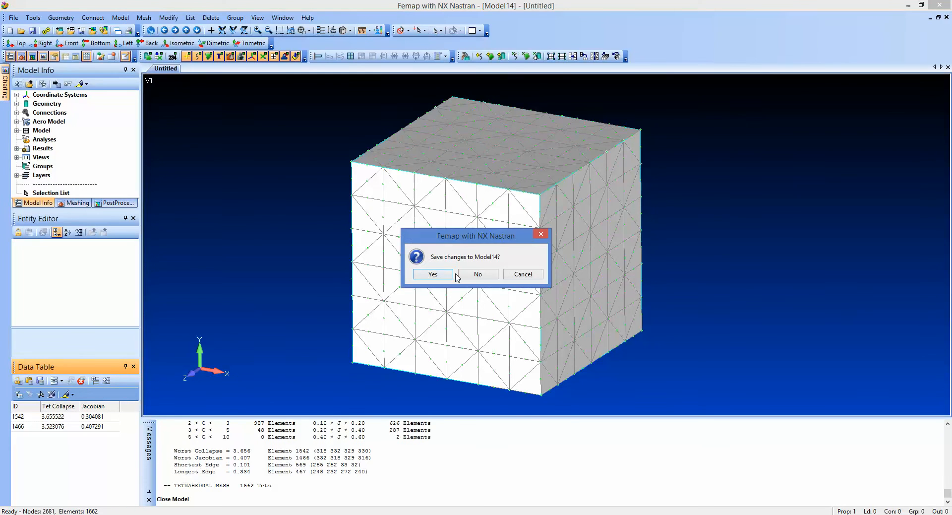
left_click(478, 273)
left_click(21, 30)
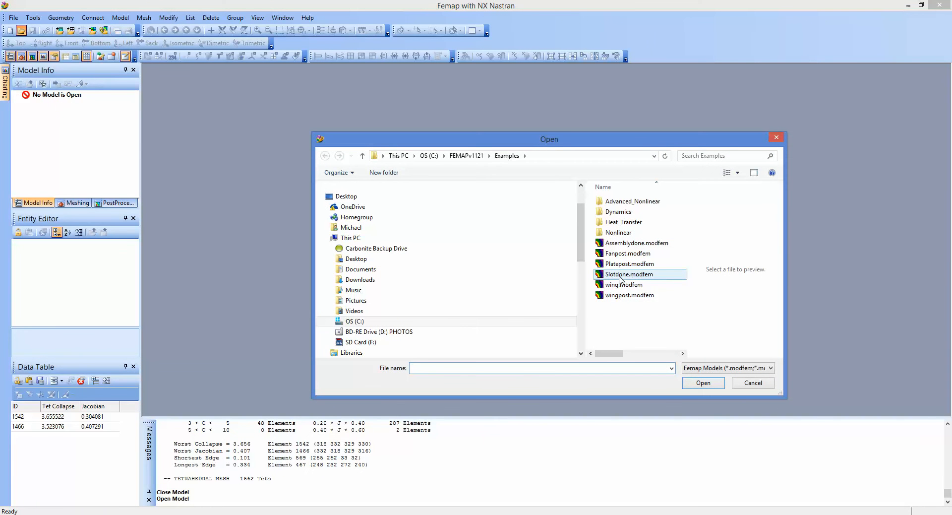
left_click(636, 276)
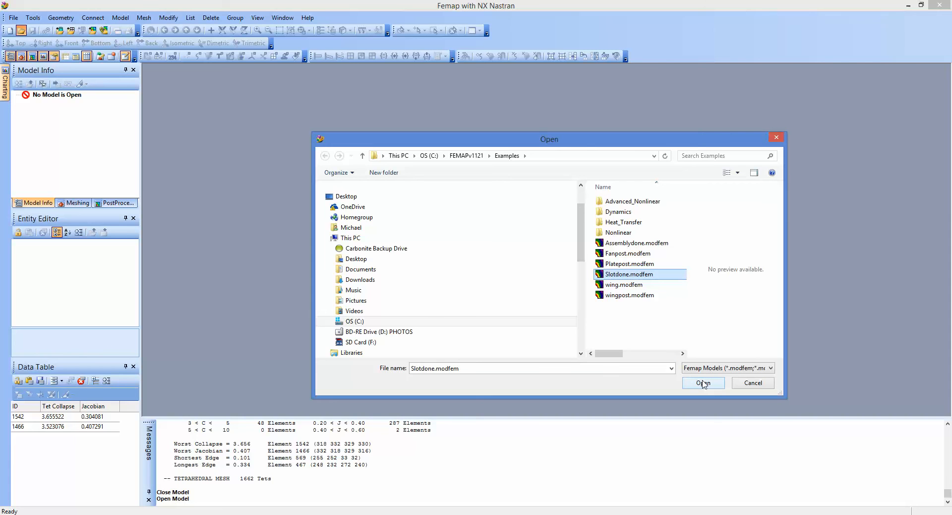
left_click(703, 383)
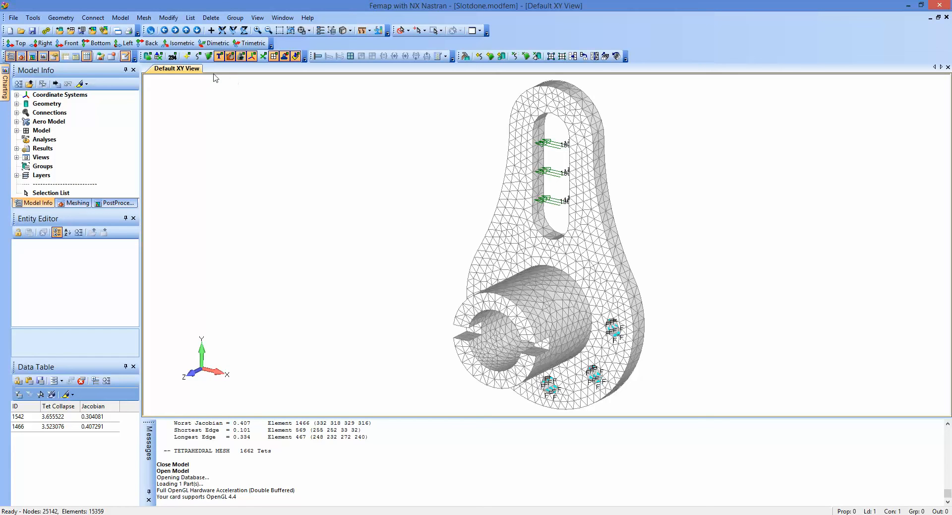
Step: Delete all finite element model data from the slotted part, including its mesh, loads and constraints
left_click(211, 17)
mouse_move(229, 72)
left_click(317, 73)
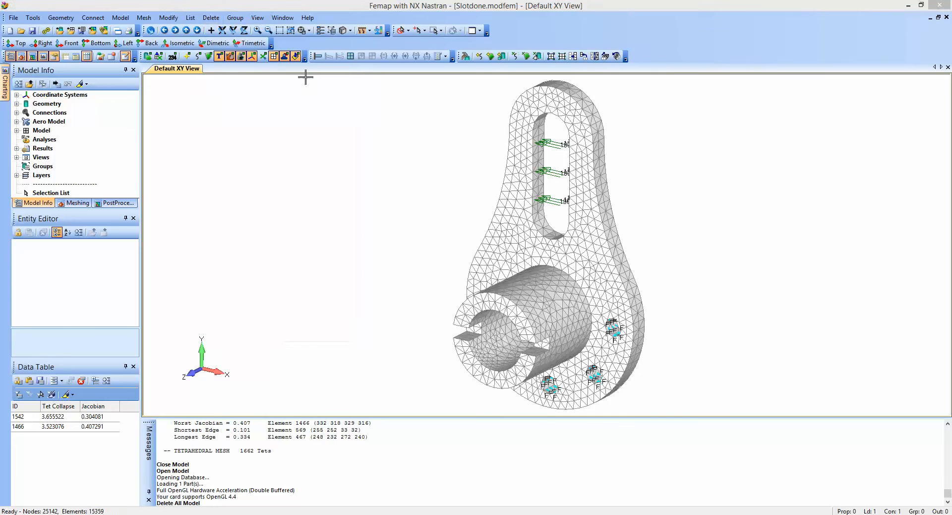
left_click(457, 274)
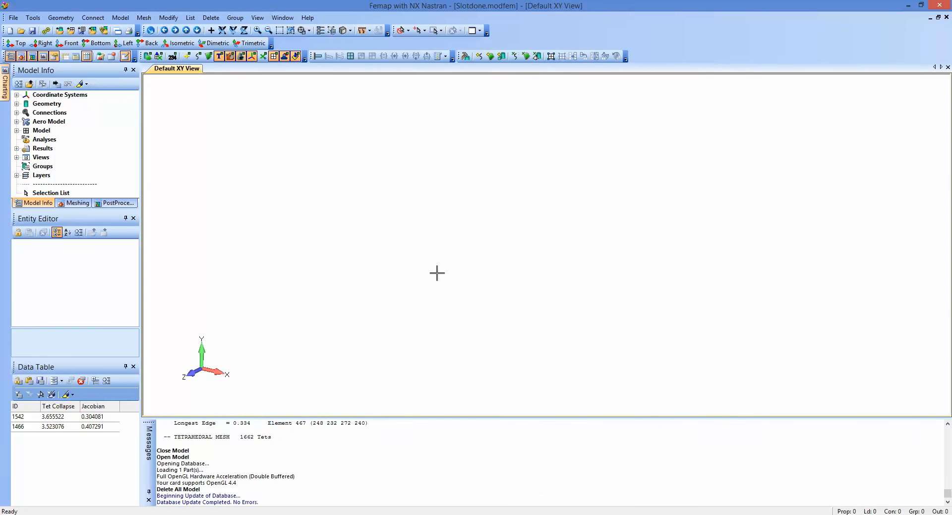
Step: Turn on the display of all geometry entities in the view's visibility settings
left_click(331, 31)
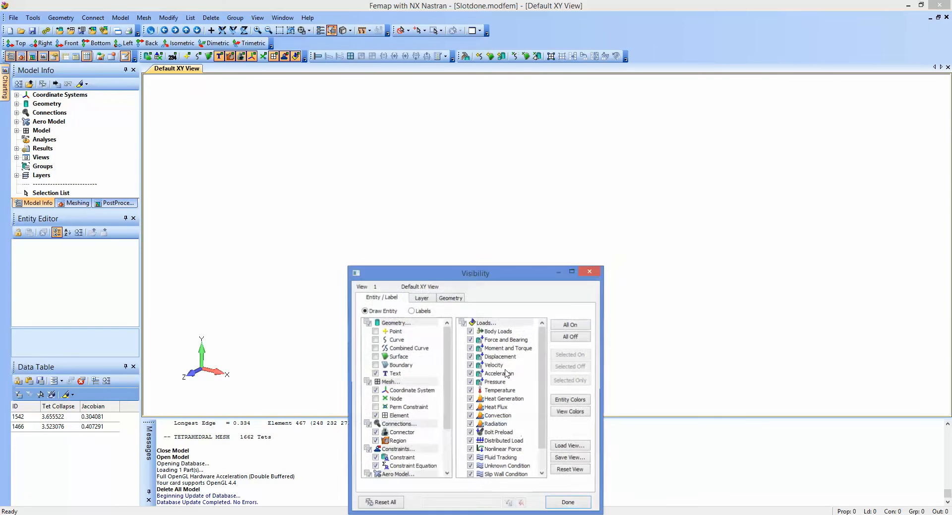
left_click(368, 323)
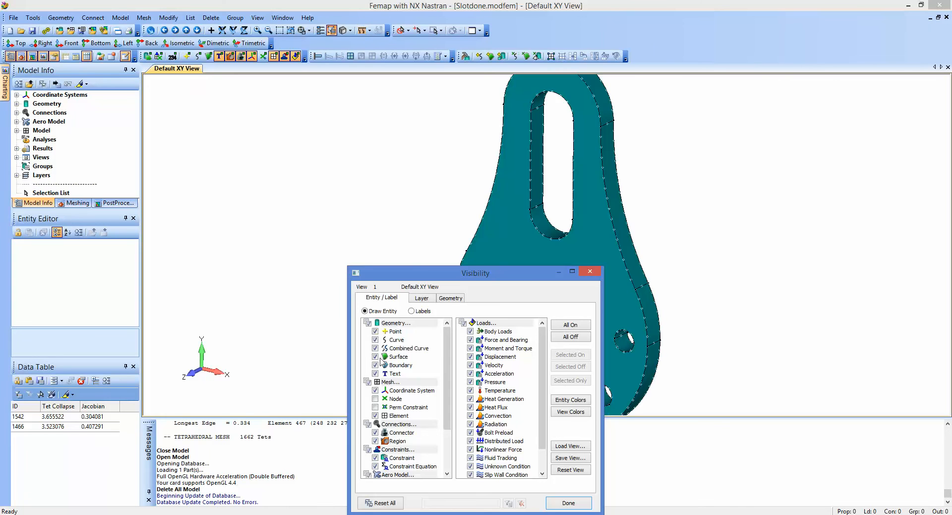
left_click(566, 503)
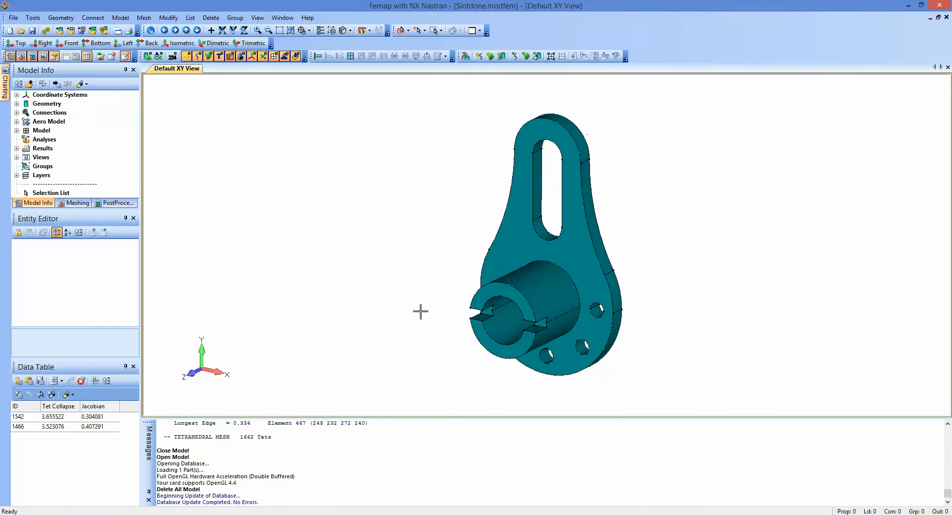
Step: Create an isotropic material by loading AISI 4340 Steel from the material library
left_click(16, 130)
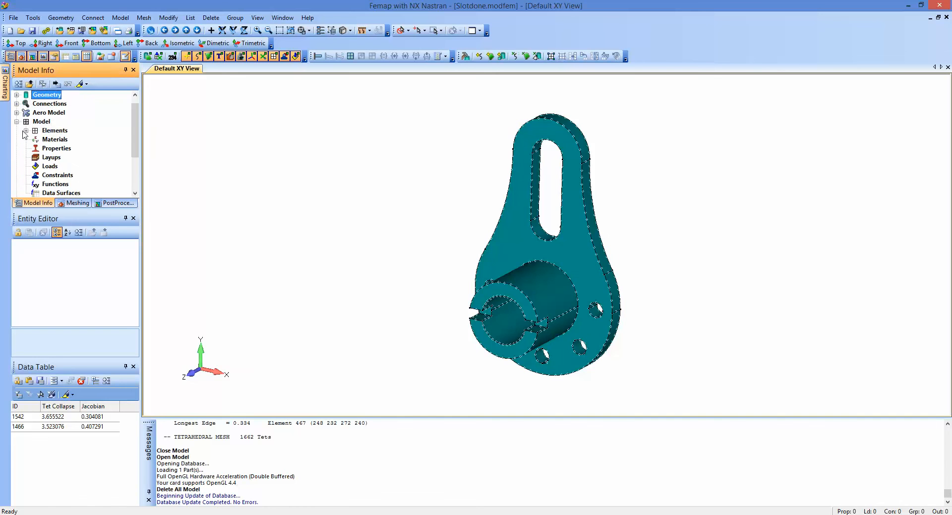
right_click(46, 142)
left_click(94, 142)
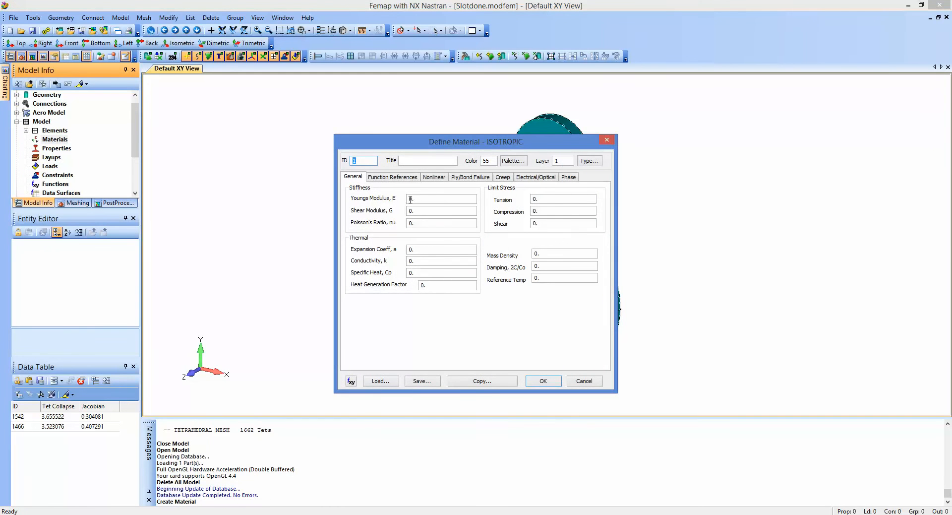
left_click(379, 380)
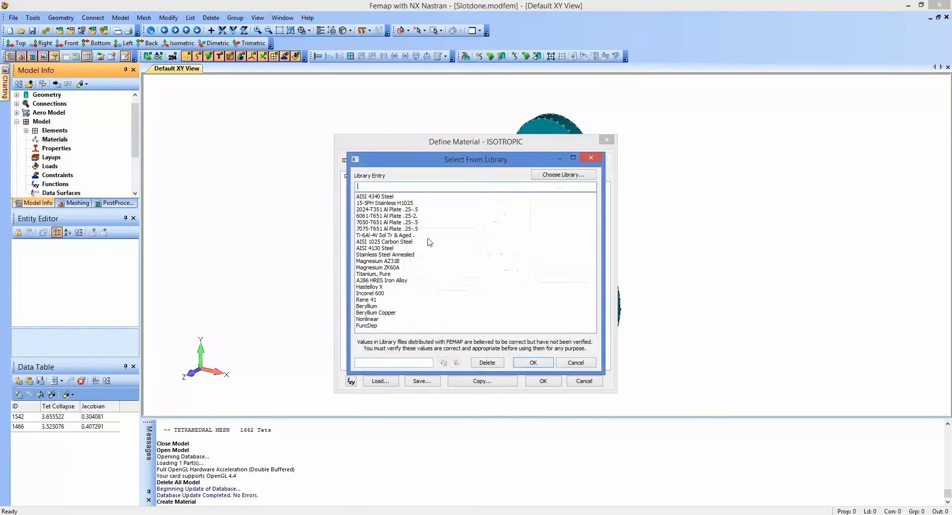
left_click(376, 196)
left_click(533, 363)
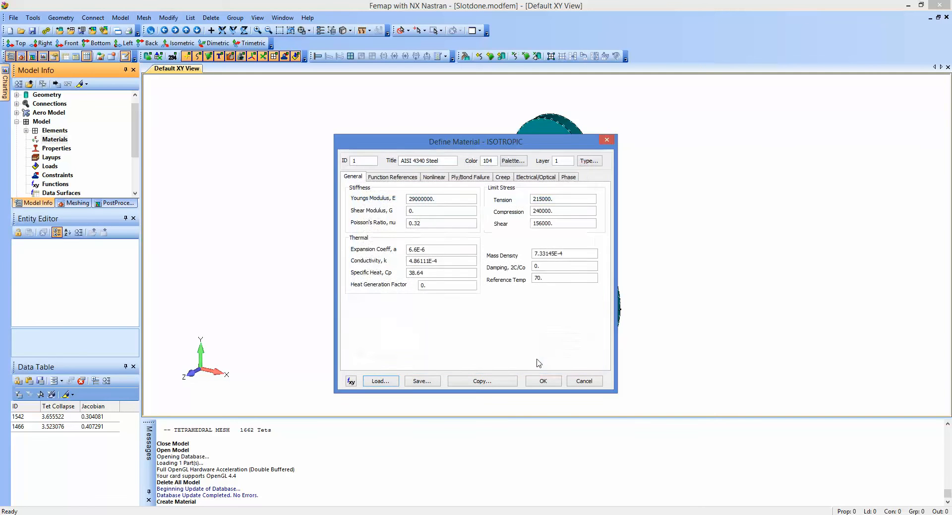
left_click(542, 381)
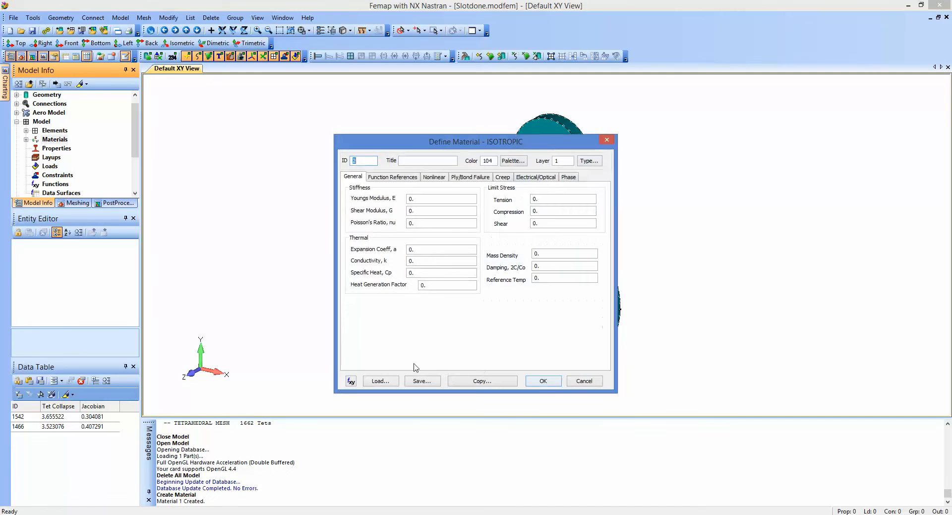
left_click(583, 381)
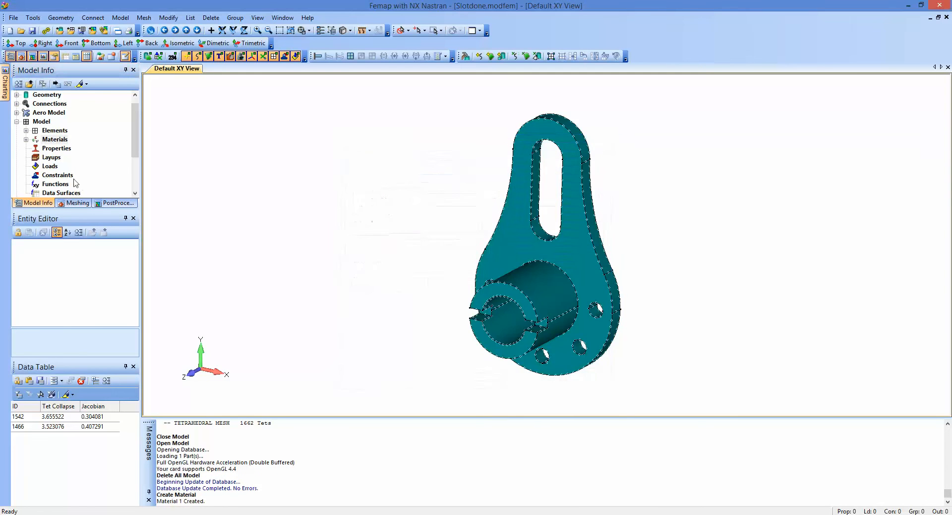
Step: Create a solid element property titled Solid that uses the AISI 4340 Steel material
right_click(56, 149)
left_click(81, 155)
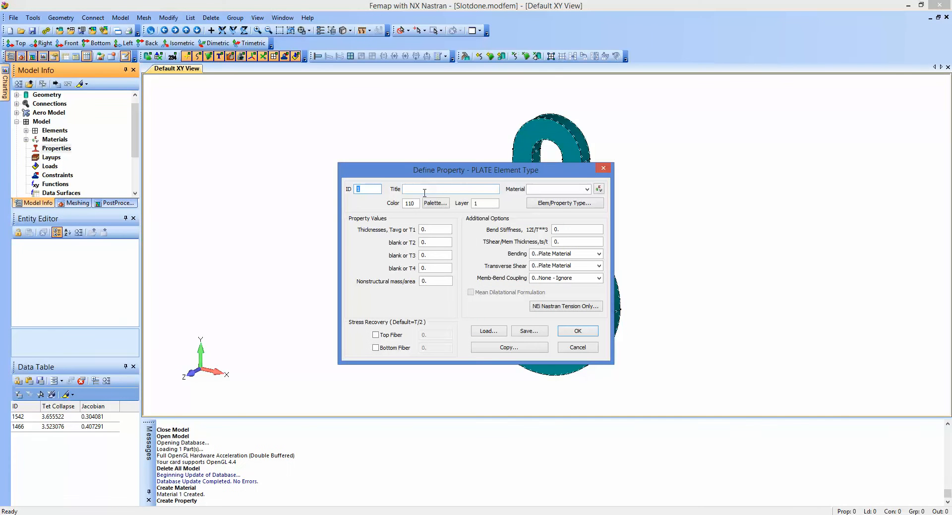
left_click(587, 189)
left_click(548, 196)
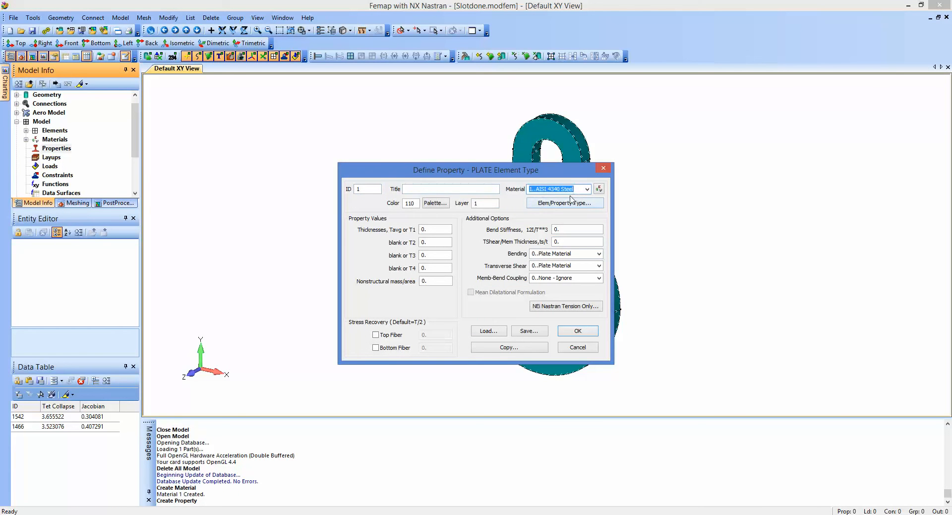
left_click(570, 202)
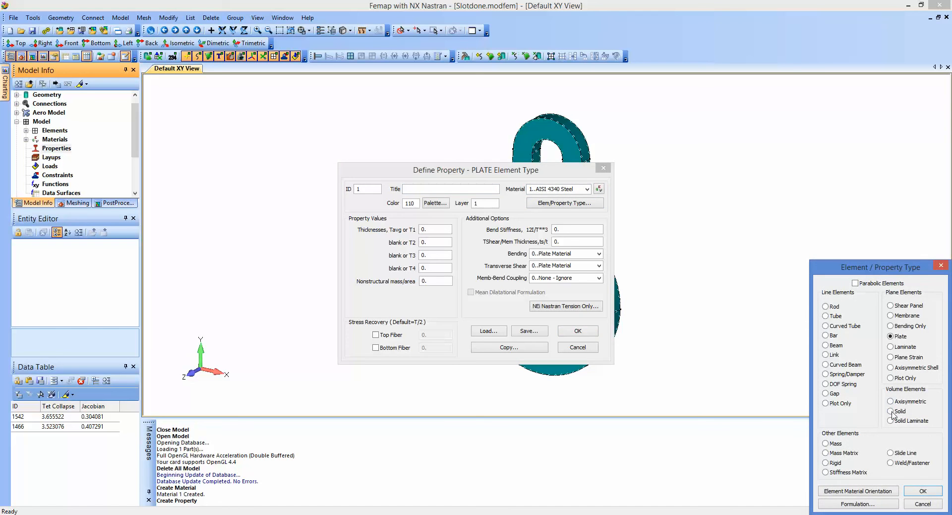
left_click(891, 411)
left_click(923, 490)
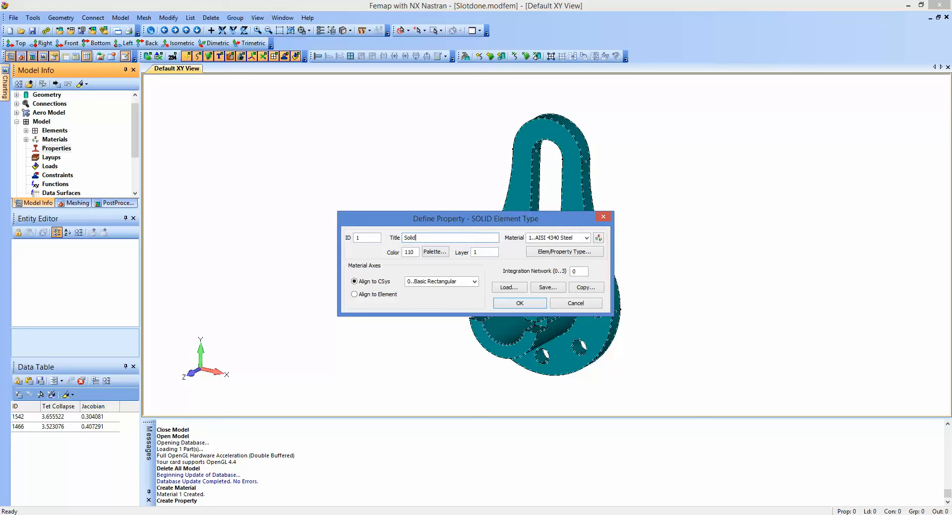
left_click(526, 304)
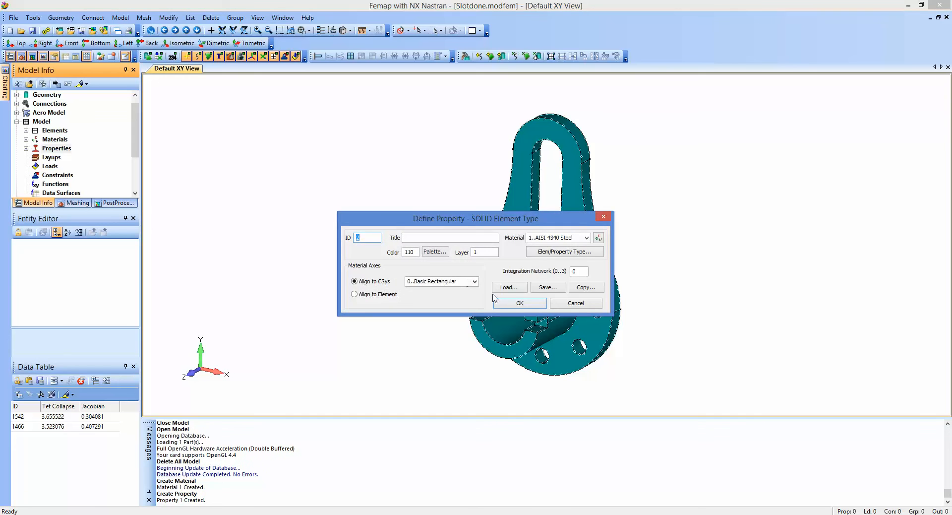
left_click(576, 304)
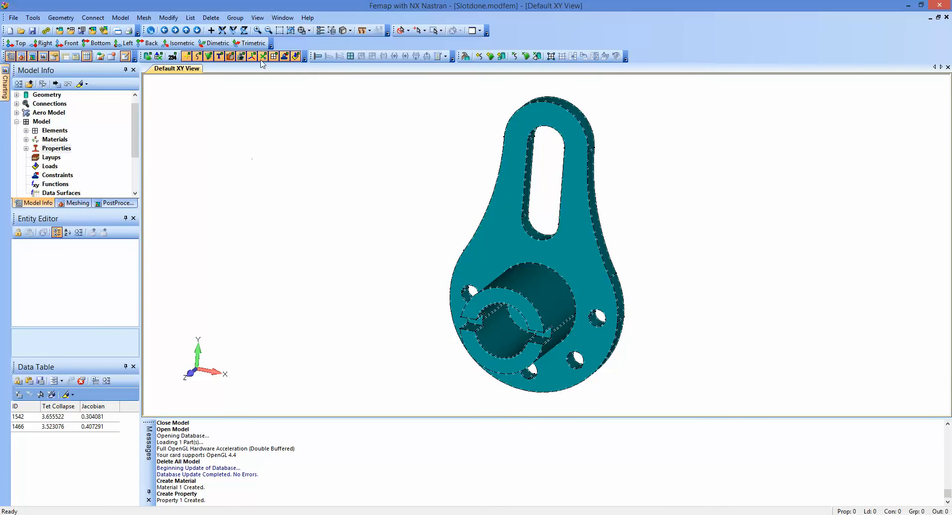
left_click(149, 18)
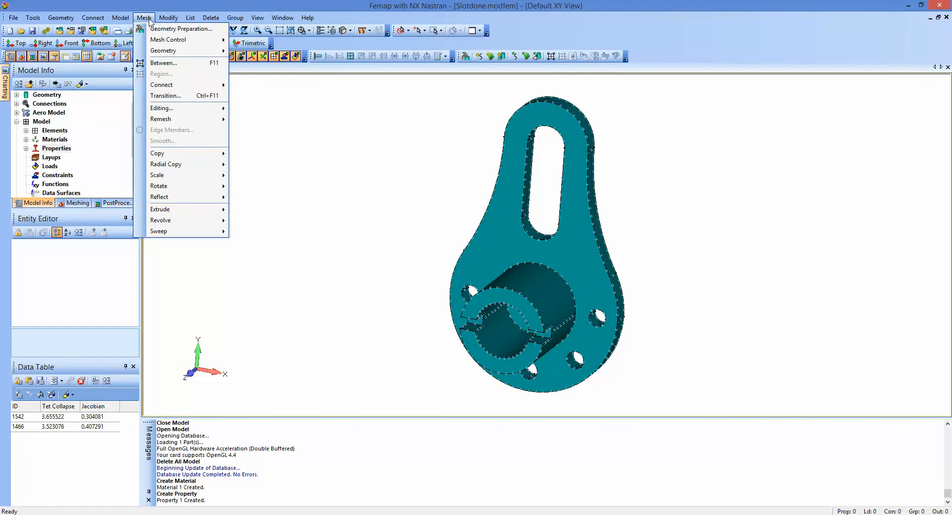
mouse_move(171, 50)
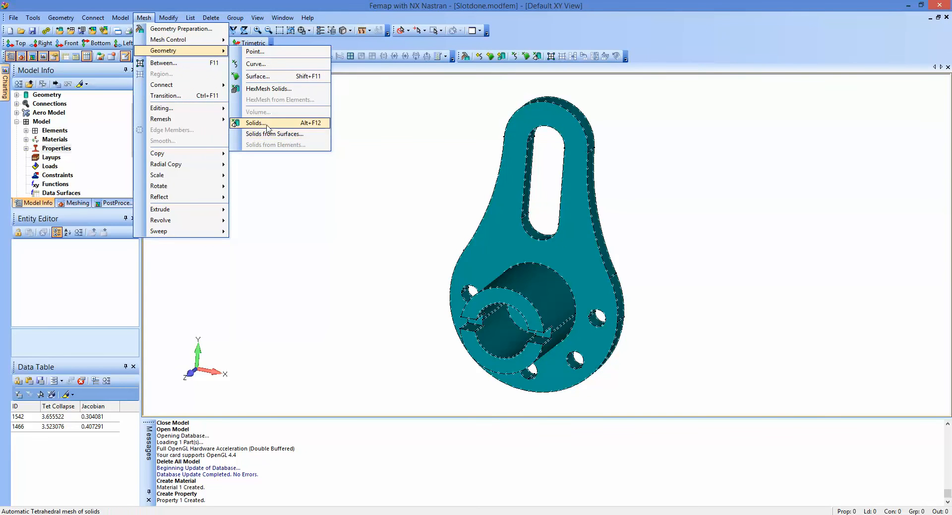
left_click(265, 90)
left_click(570, 466)
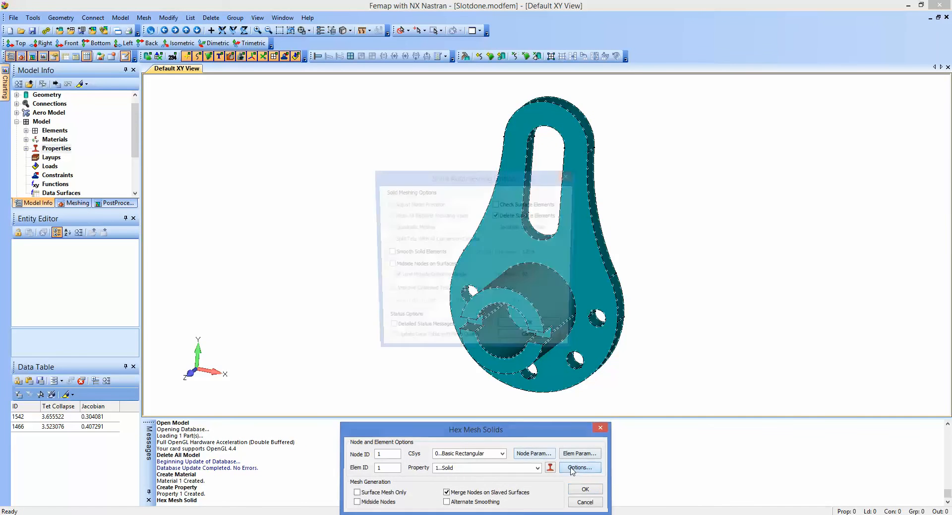
left_click(569, 175)
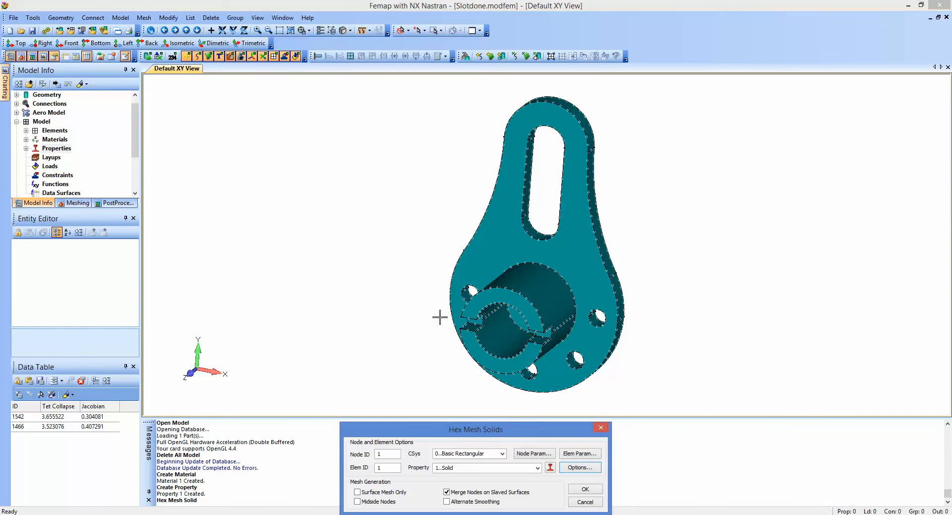
left_click(582, 501)
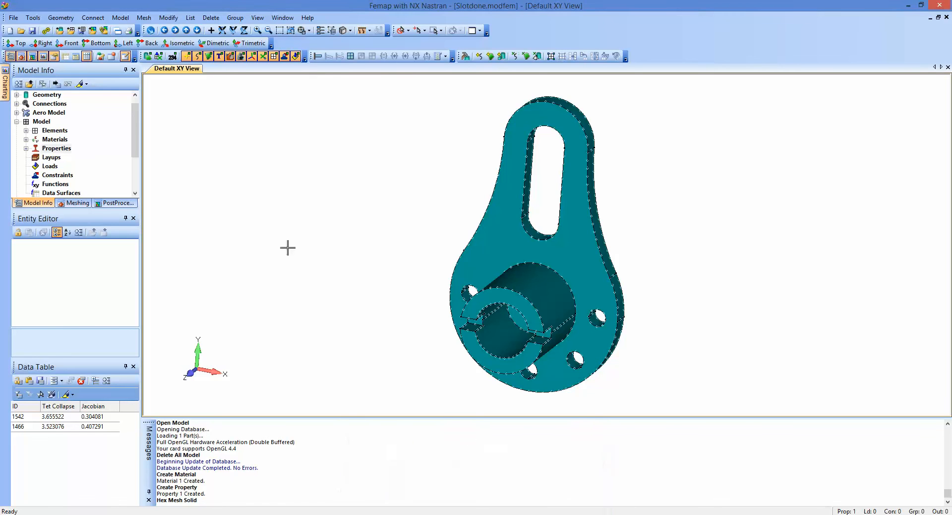
Step: Start tet meshing the slotted solid and enable Quadratic Mesher and Jacobian Correction in the solid automeshing options
left_click(144, 17)
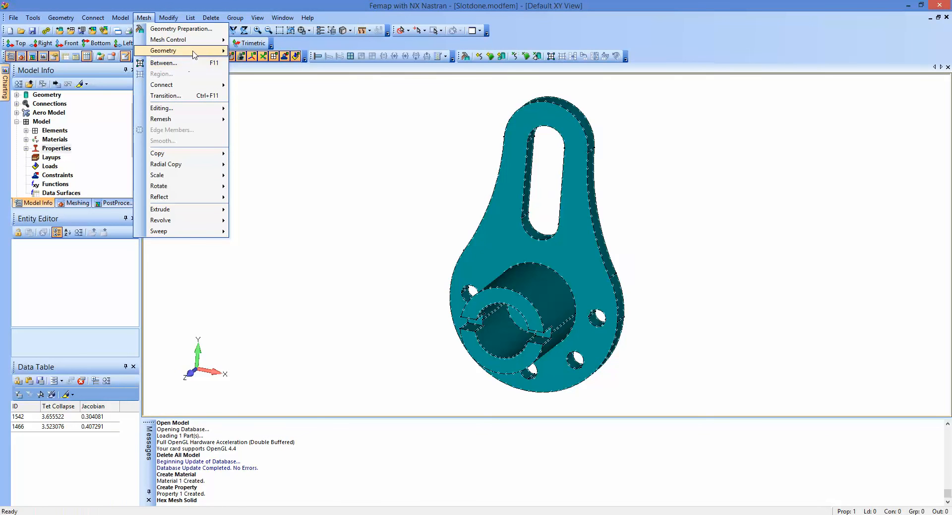
mouse_move(208, 51)
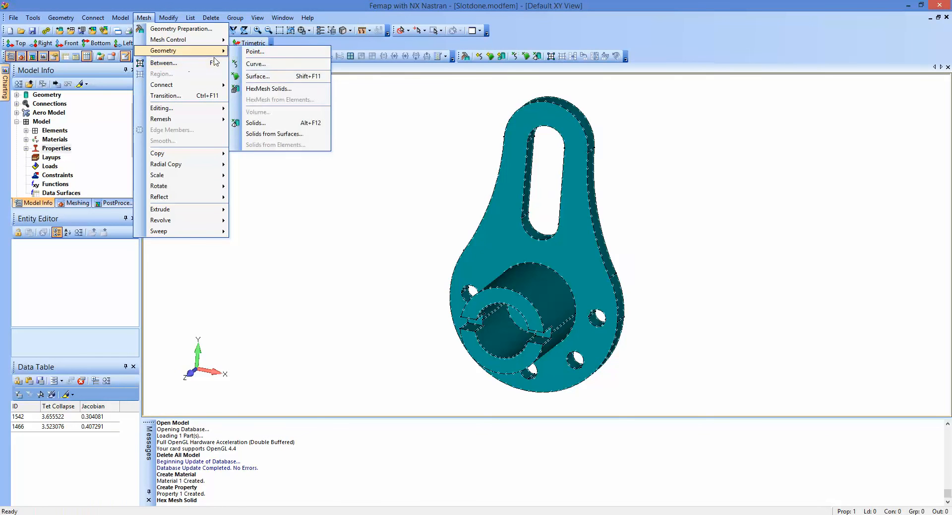
left_click(256, 123)
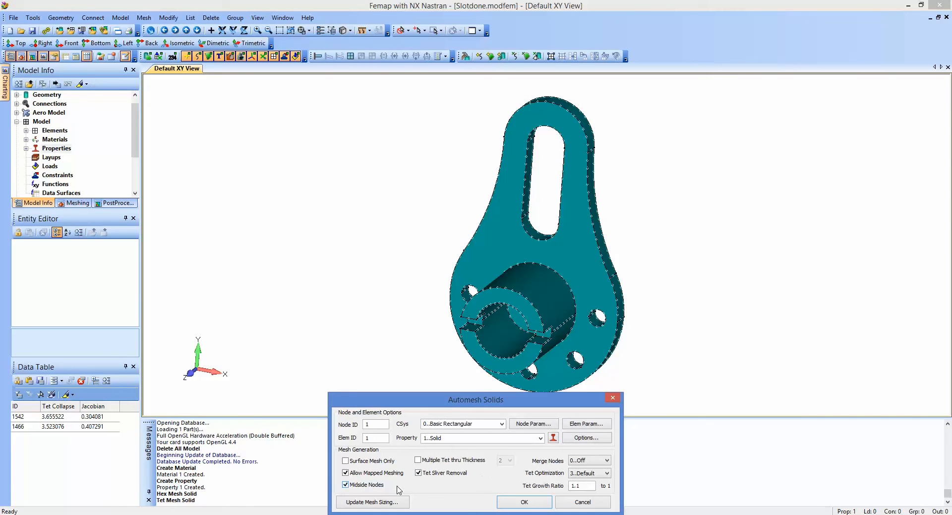
left_click(586, 438)
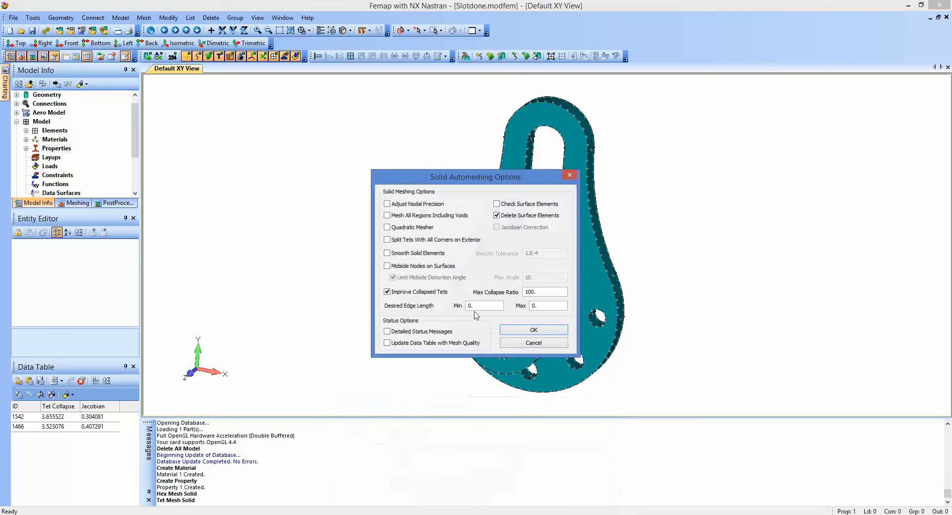
left_click_drag(469, 179, 302, 89)
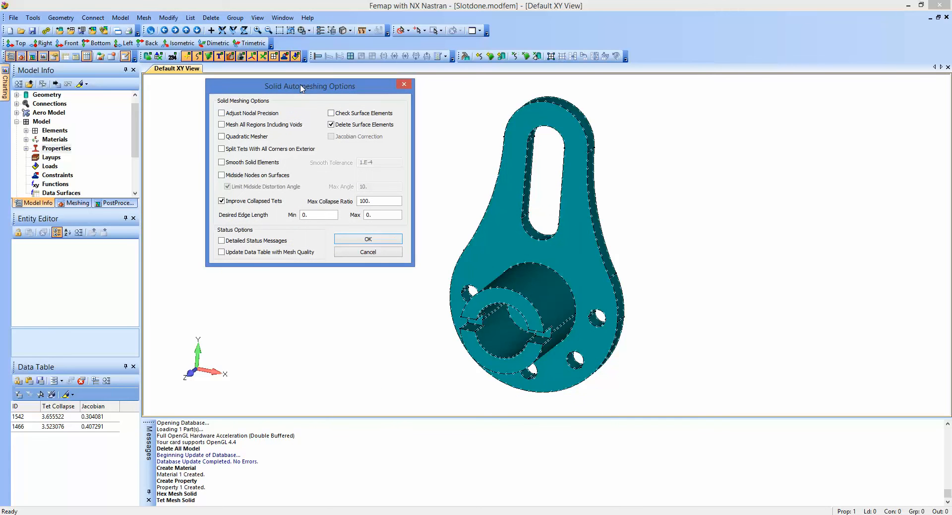
left_click(222, 138)
scroll(575, 240, "up", 5)
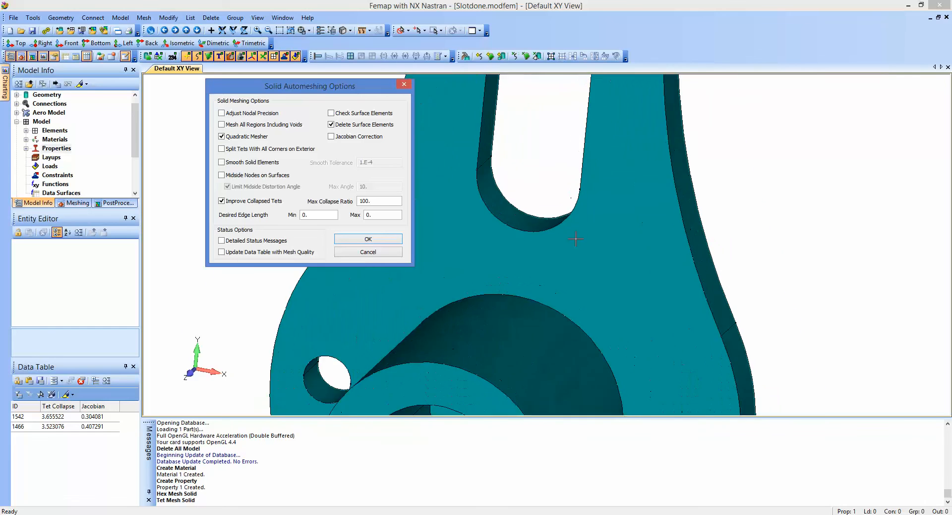
scroll(575, 239, "up", 3)
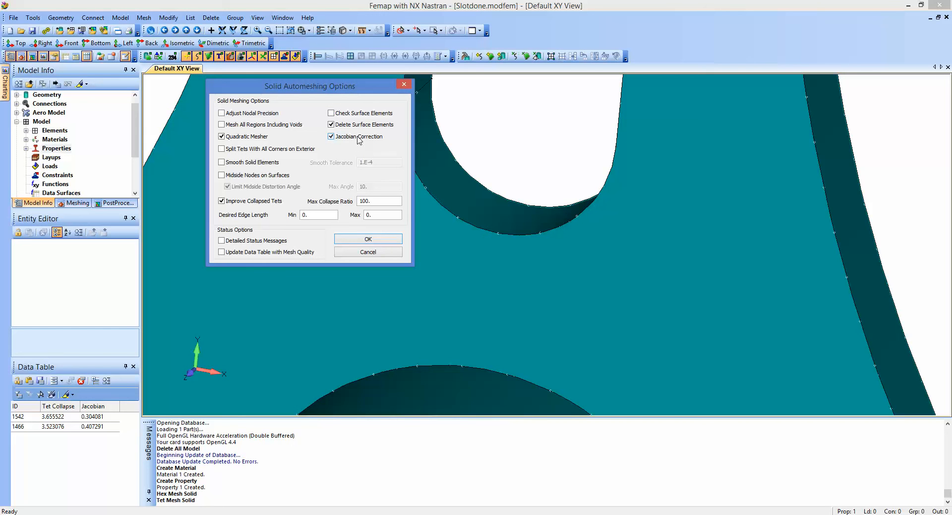
Step: Enable Smooth Solid Elements, switch Quadratic Mesher off and on again, and re-enable Jacobian Correction
left_click(222, 162)
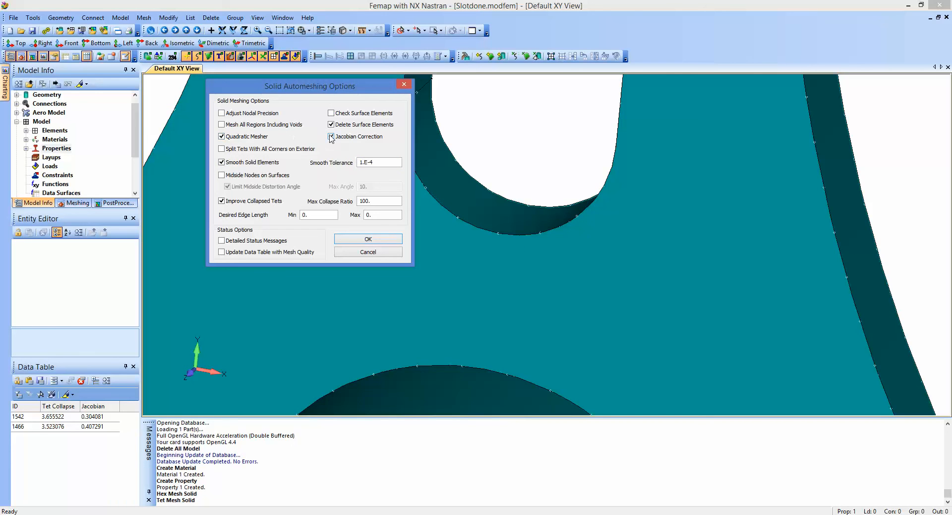
left_click(221, 137)
left_click(222, 136)
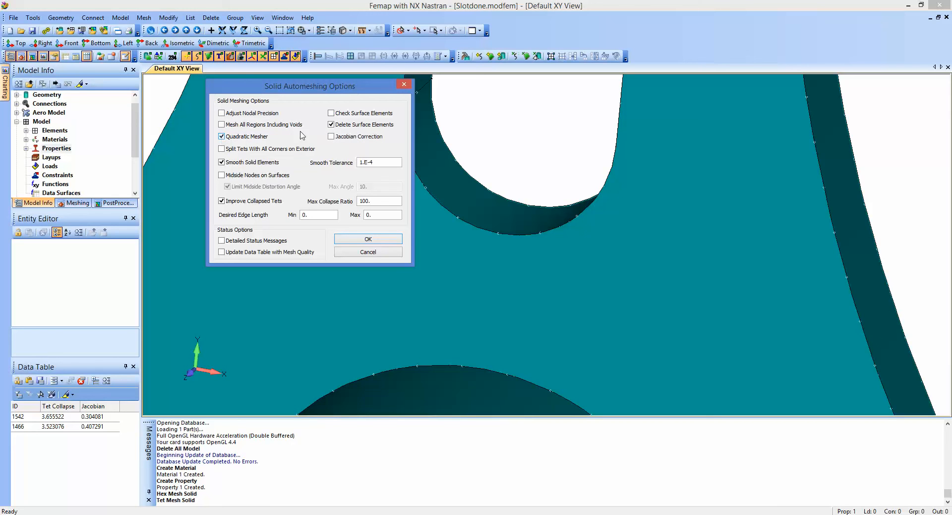
left_click(332, 137)
Step: Enable Midside Nodes on Surfaces and toggle Limit Midside Distortion Angle, leaving the limit on
left_click(221, 176)
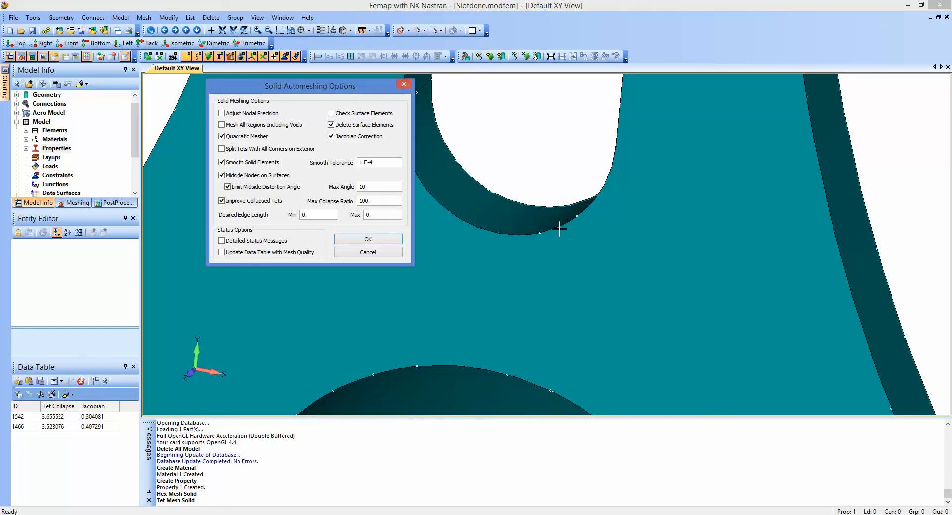
left_click(228, 186)
left_click(228, 187)
left_click(228, 187)
left_click(228, 188)
left_click(227, 187)
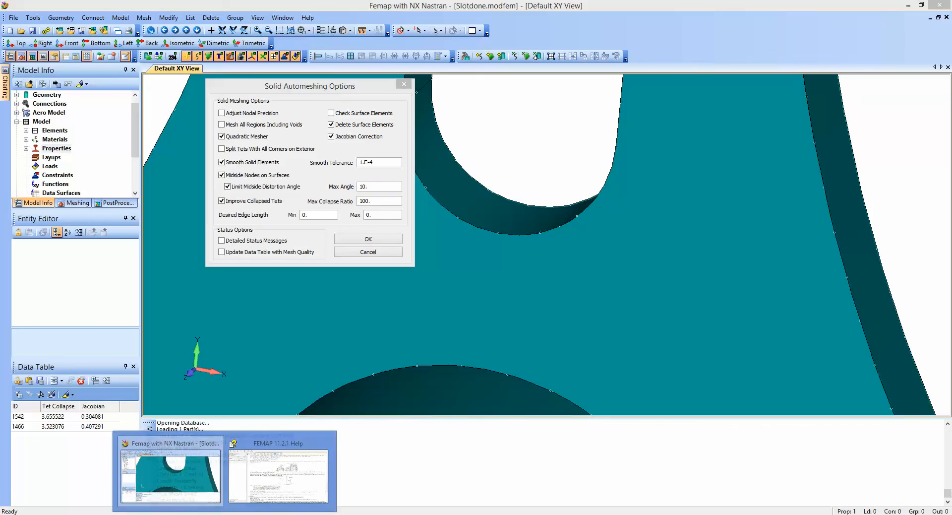
Step: Switch to the FEMAP Help to read how midside nodes and the Max Angle limit work, and return to the automeshing options
left_click(290, 454)
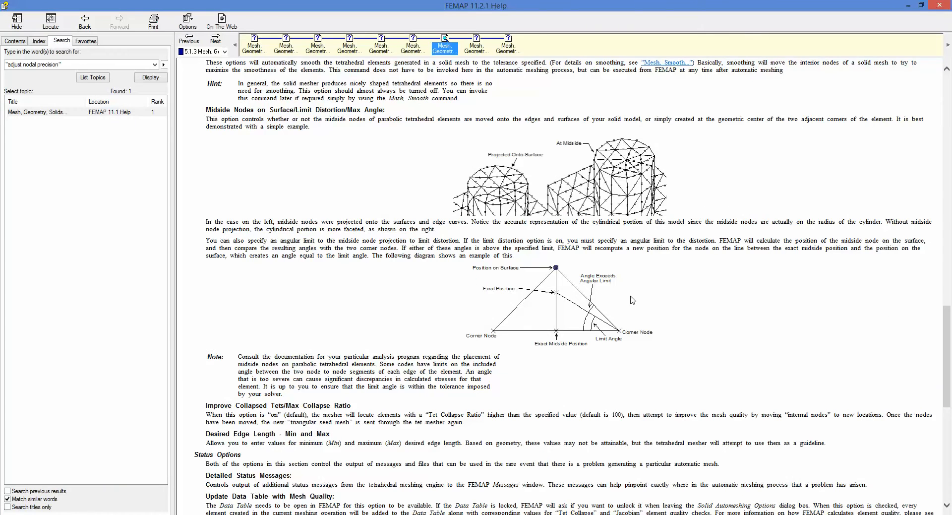
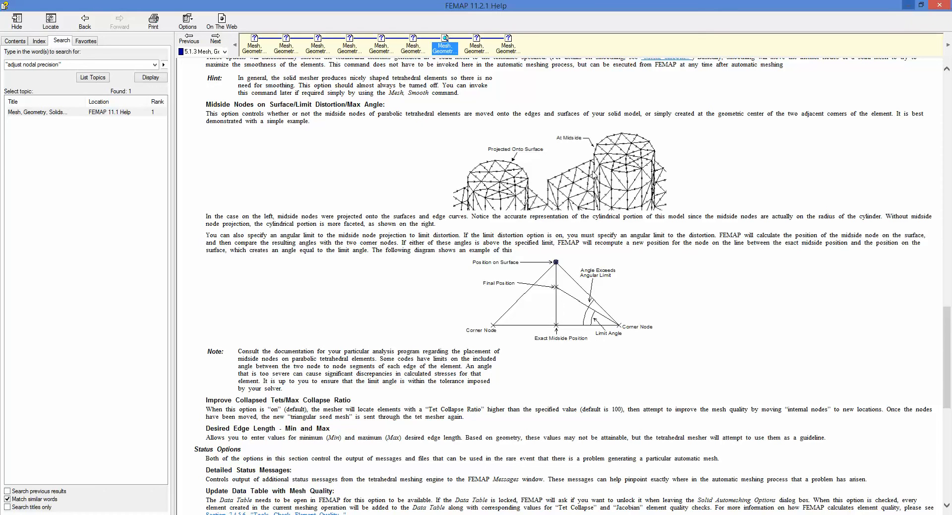
left_click(225, 514)
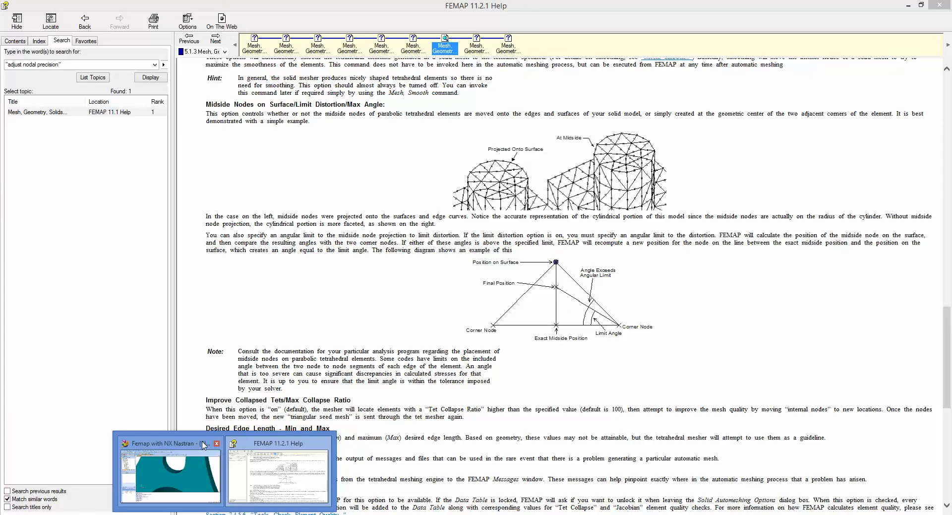
left_click(205, 449)
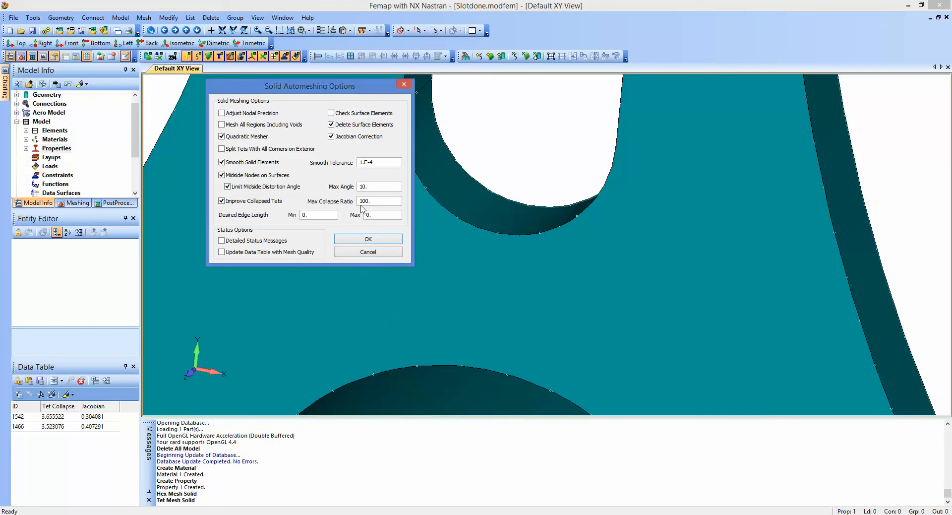
double_click(375, 186)
left_click(375, 188)
Step: Turn off Improve Collapsed Tets, the midside distortion limit, Midside Nodes on Surfaces, Smooth Solid Elements and Quadratic Mesher, and accept the options
left_click(222, 201)
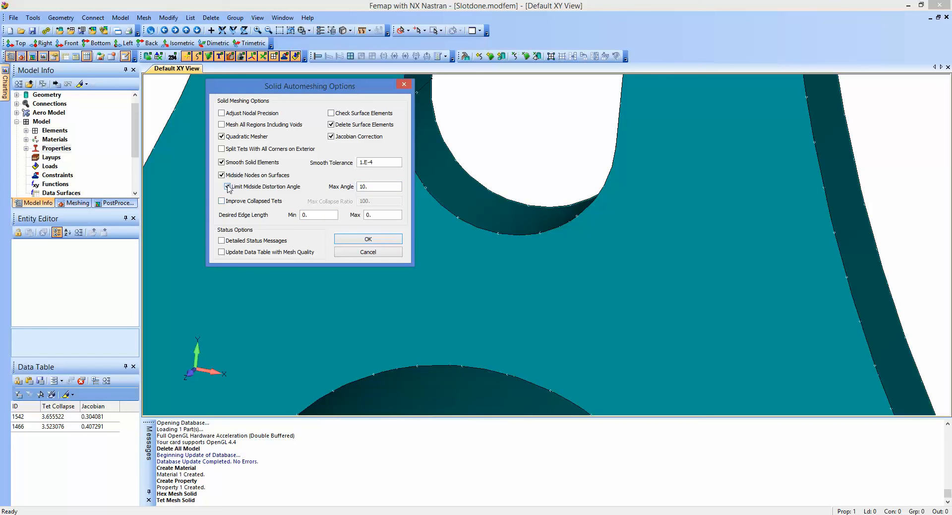
left_click(227, 186)
left_click(222, 175)
left_click(221, 162)
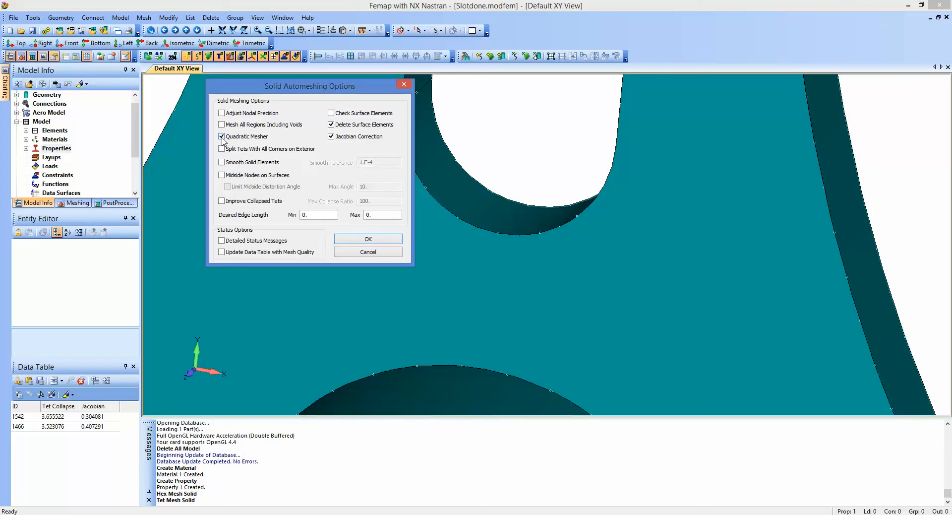
left_click(221, 137)
left_click(222, 137)
left_click(331, 137)
left_click(222, 137)
left_click(368, 240)
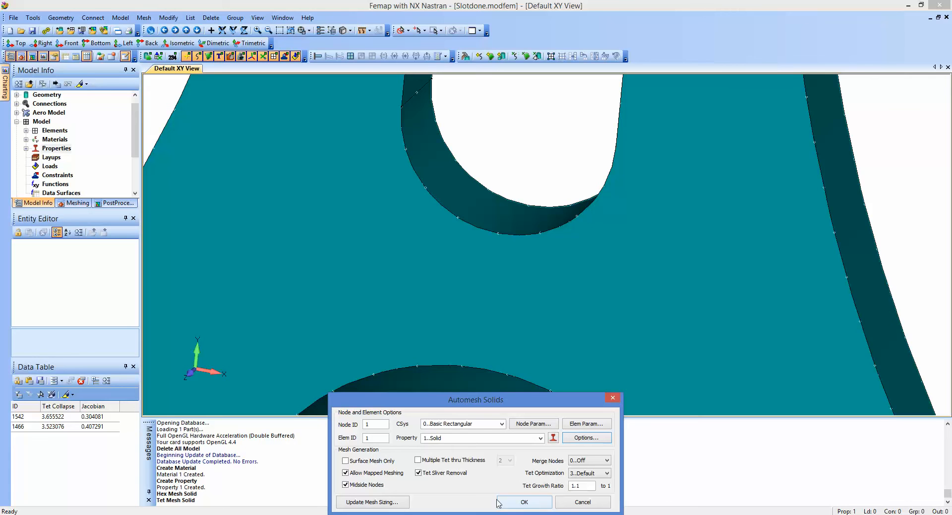
Step: Tet mesh the slotted part with Midside Nodes turned off, and hide all geometry entities in the view
left_click(345, 484)
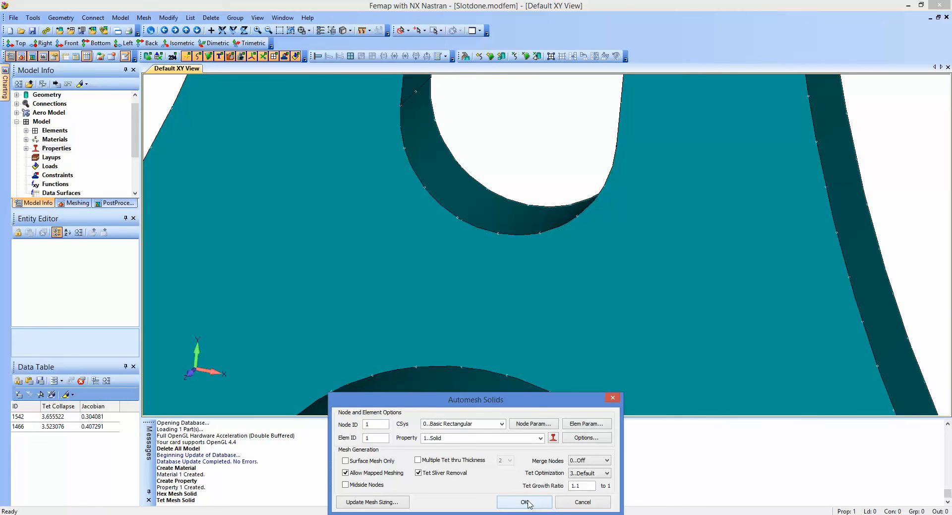
left_click(527, 502)
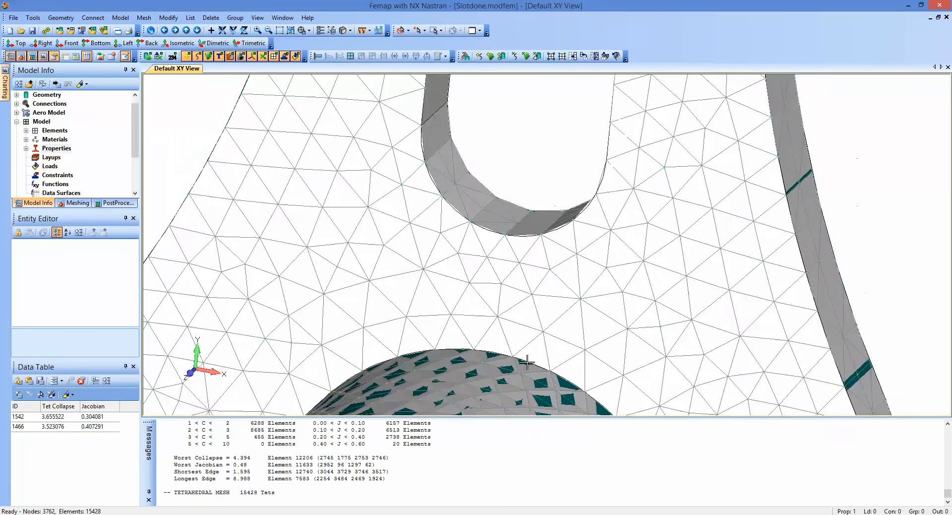
scroll(534, 330, "down", 5)
key("ctrl+q")
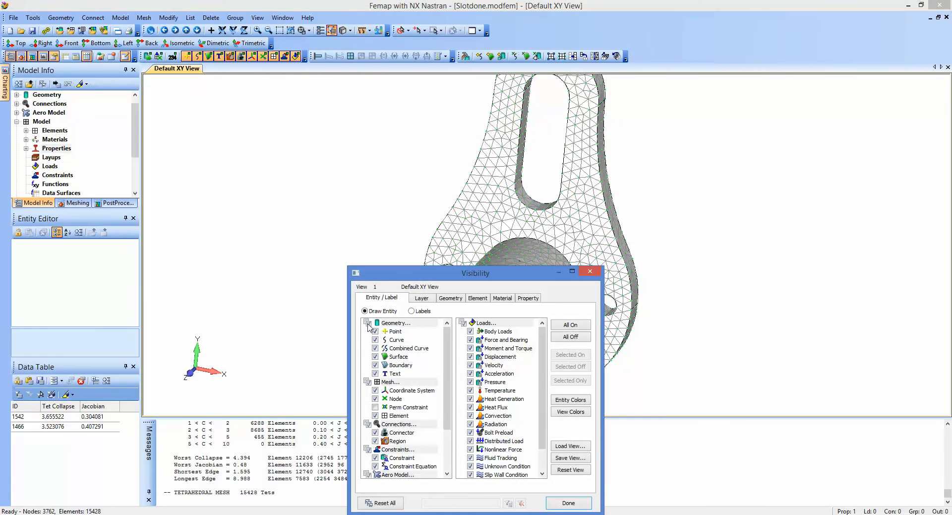
left_click(368, 323)
left_click(568, 503)
Step: Examine how the linear tet mesh follows the bolt holes, slot and cylindrical boss of the part
scroll(672, 291, "up", 5)
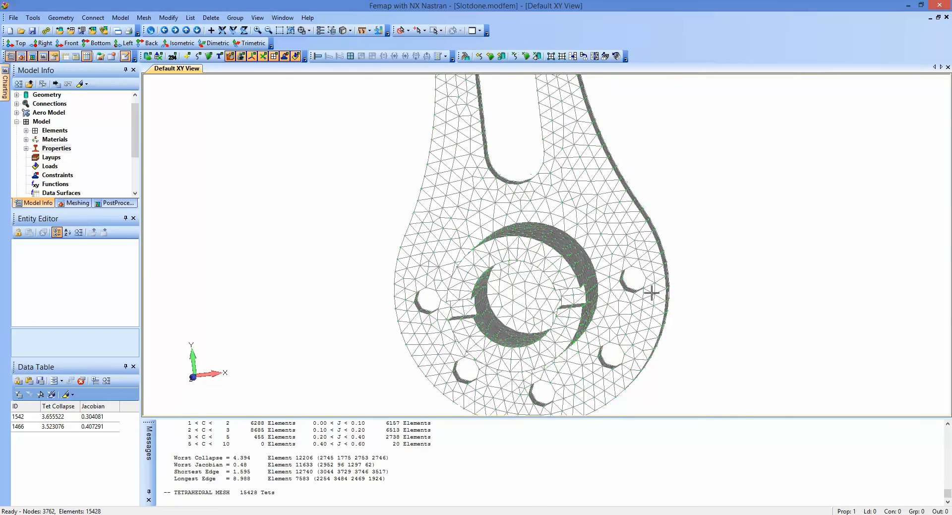
scroll(664, 293, "up", 5)
middle_click_drag(654, 300, 590, 201, "ctrl")
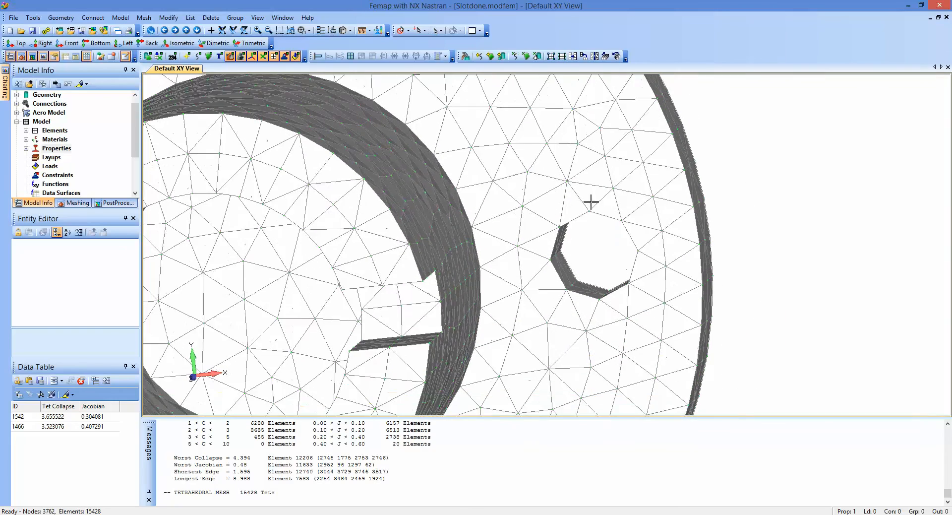
scroll(595, 223, "down", 6)
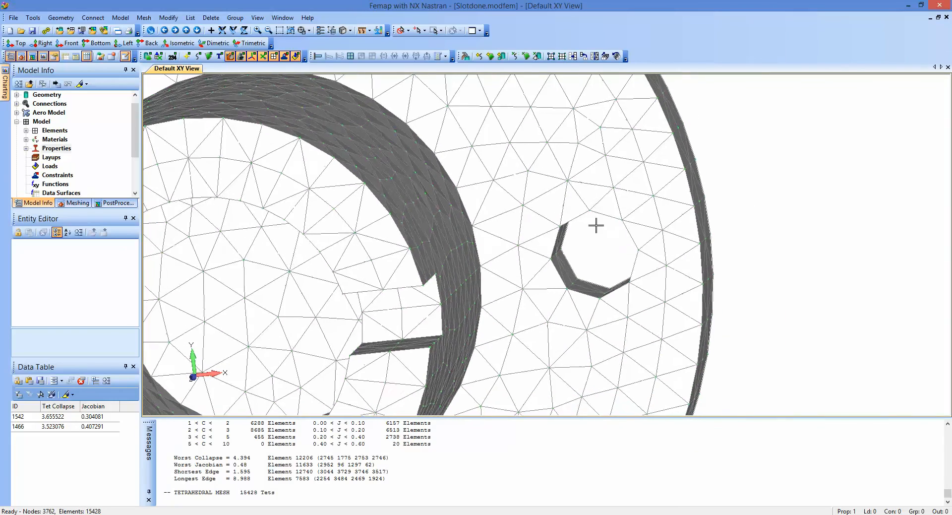
scroll(569, 217, "up", 5)
middle_click_drag(569, 218, 491, 168)
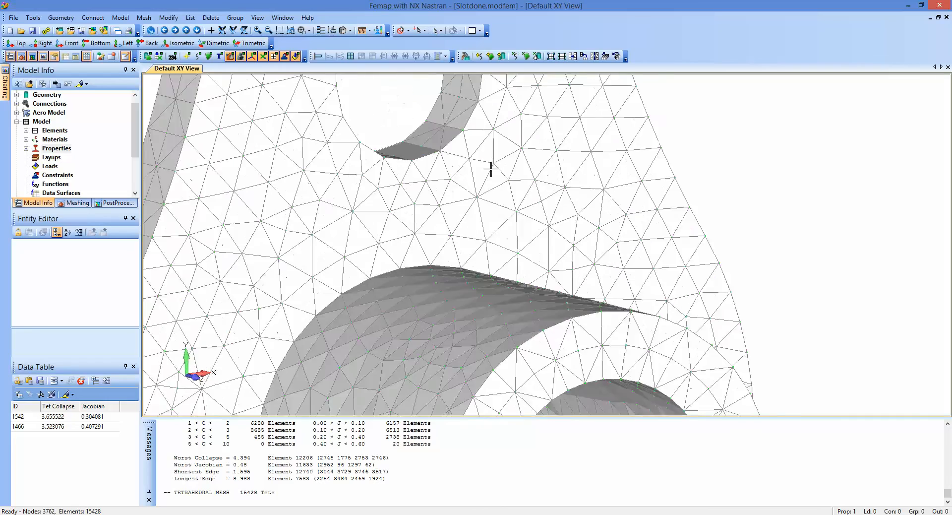
middle_click_drag(449, 134, 501, 145)
scroll(612, 291, "down", 8)
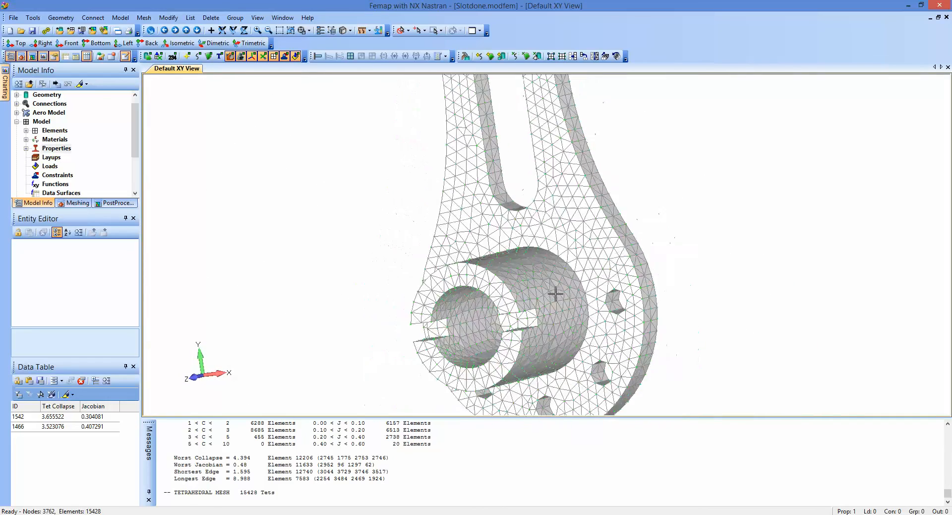
Step: Undo the geometry visibility change and the tet mesh of the slotted part
key("ctrl+z")
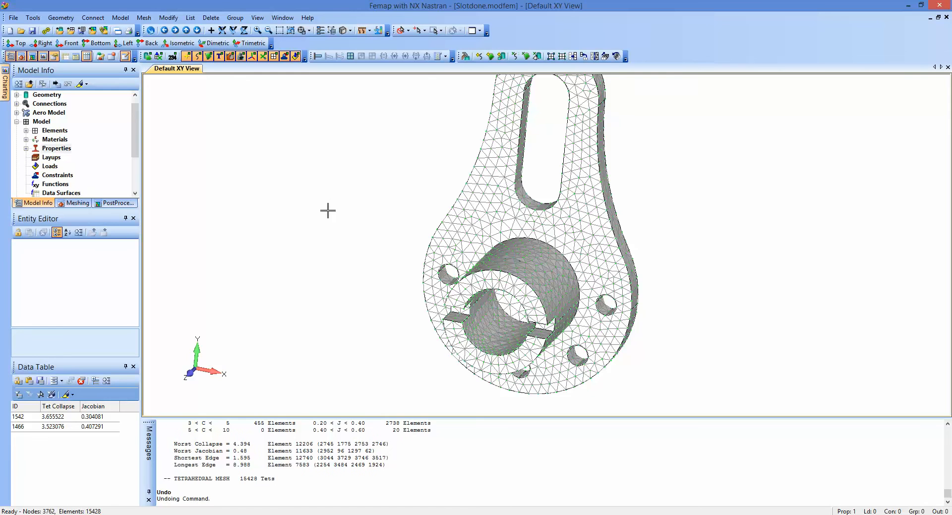
key("ctrl+z")
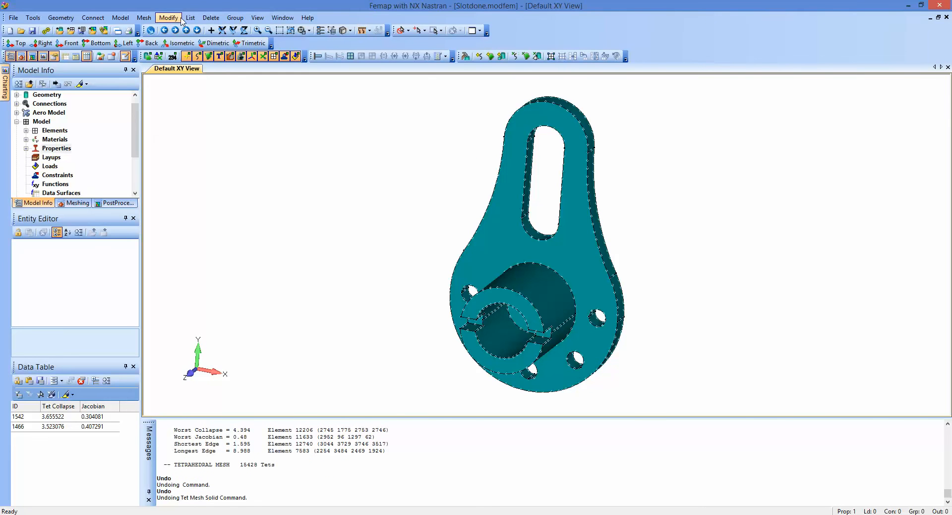
Step: Open the solid automeshing settings for a new tet mesh of the slotted part
left_click(144, 17)
mouse_move(194, 53)
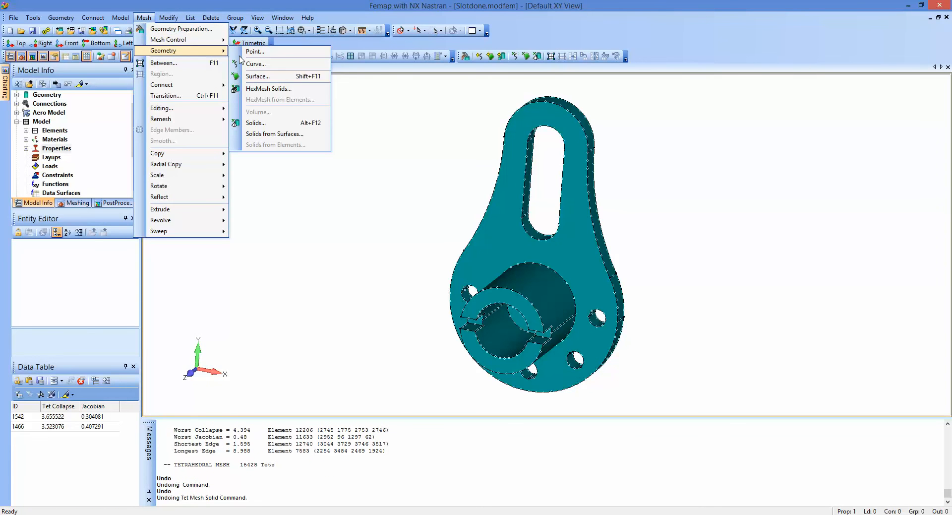
left_click(276, 123)
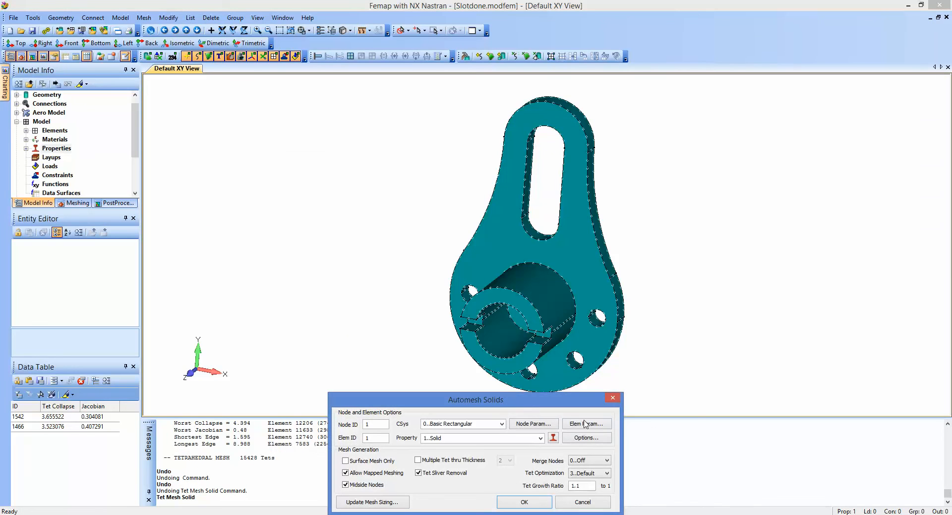
left_click(586, 437)
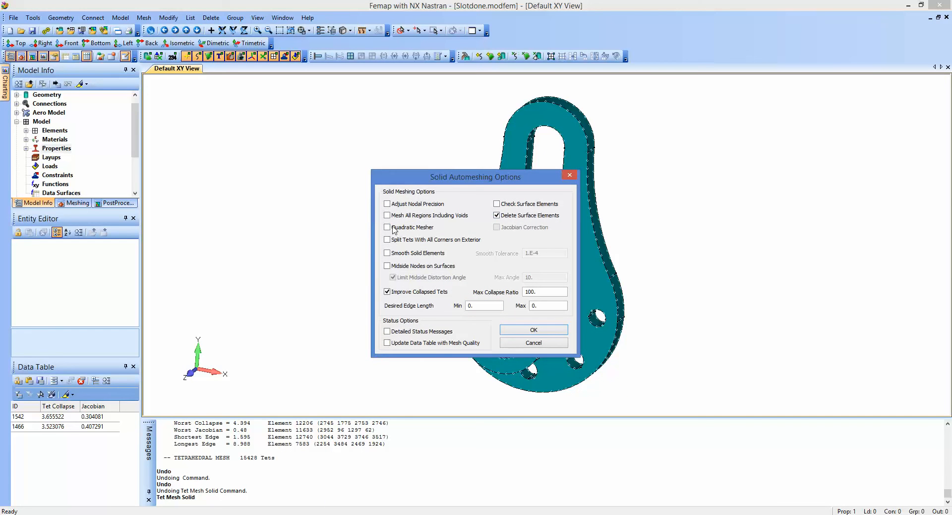
left_click(394, 229)
left_click(534, 342)
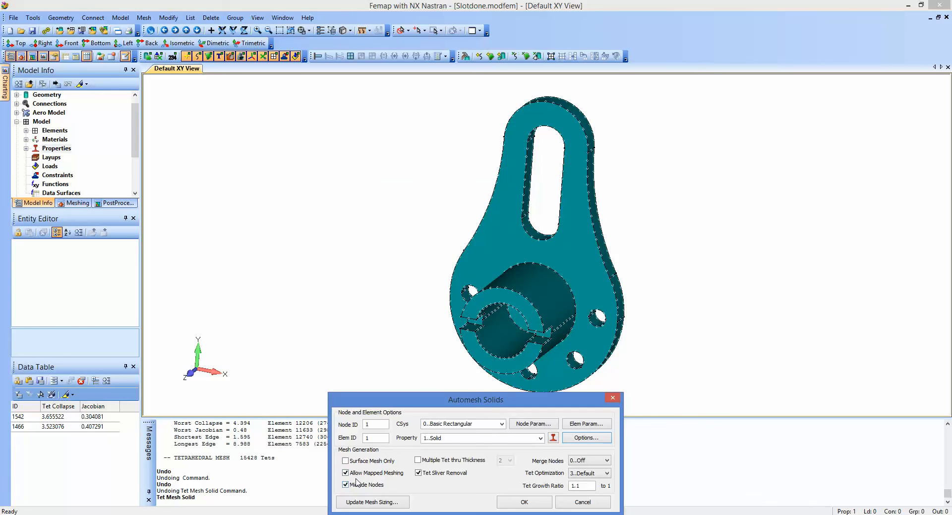
Step: Turn on Quadratic Mesher, Jacobian Correction, Smooth Solid Elements and Midside Nodes on Surfaces, turn off Limit Midside Distortion Angle, and accept the options
left_click(587, 437)
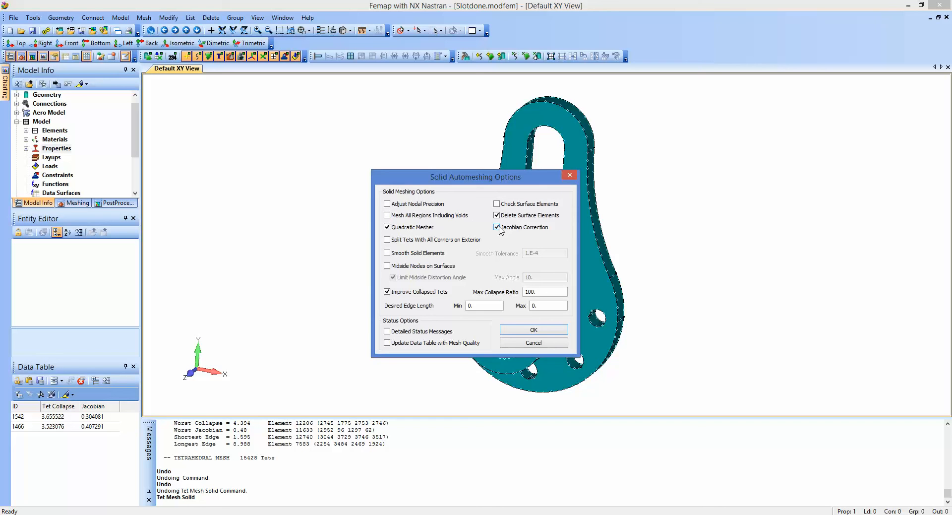
left_click(387, 253)
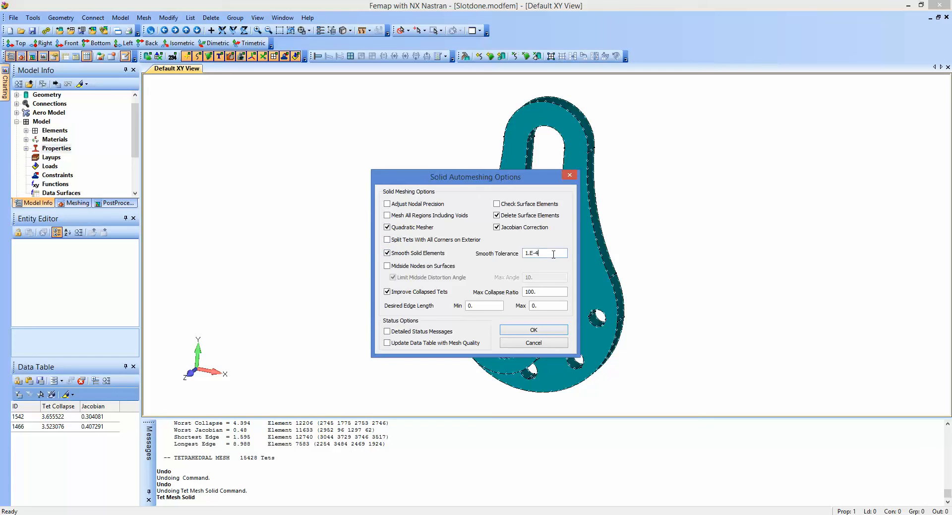
left_click_drag(496, 174, 413, 144)
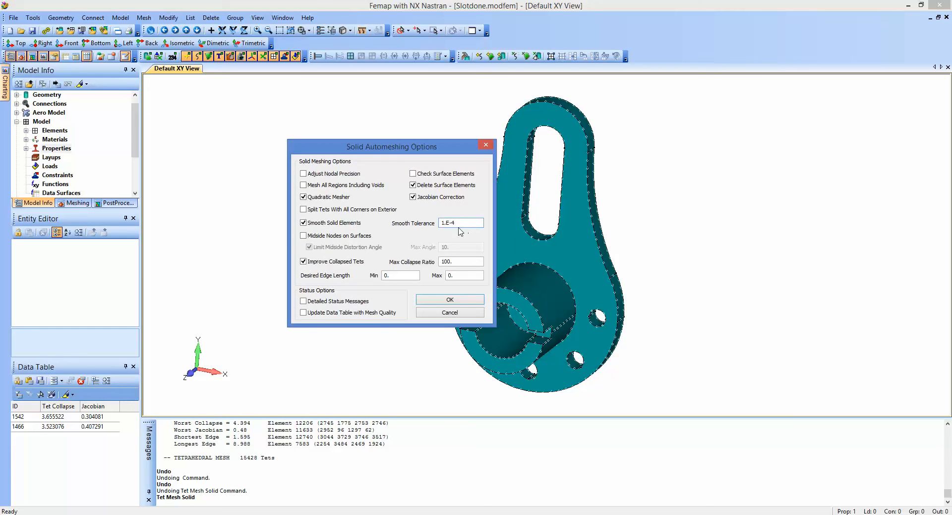
left_click(304, 236)
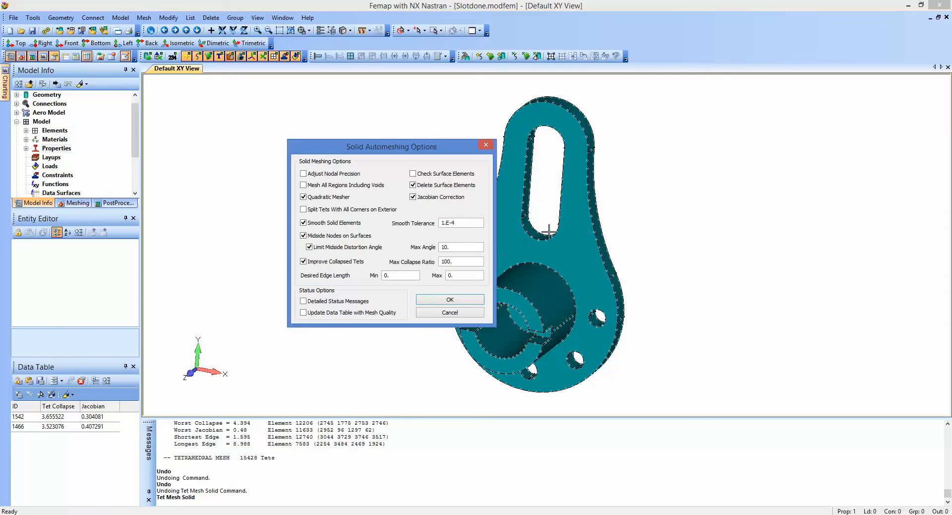
scroll(582, 241, "up", 5)
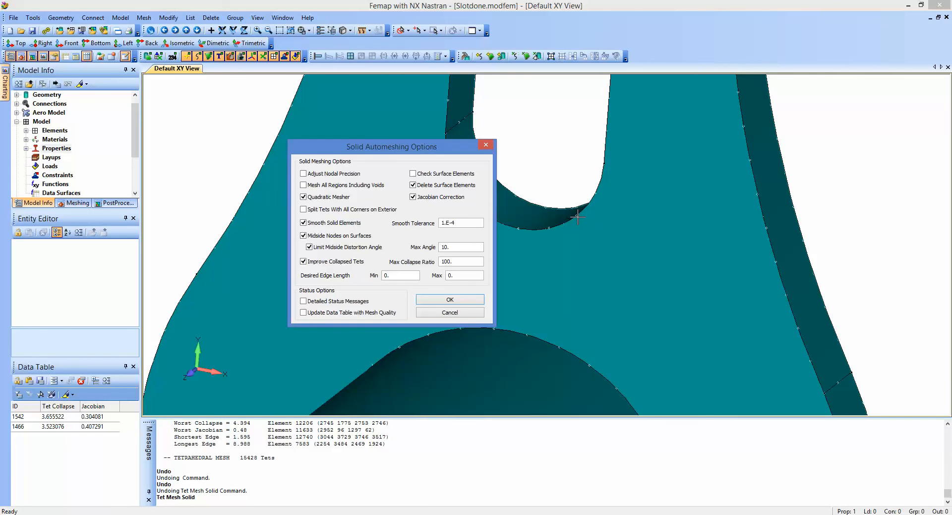
left_click(309, 247)
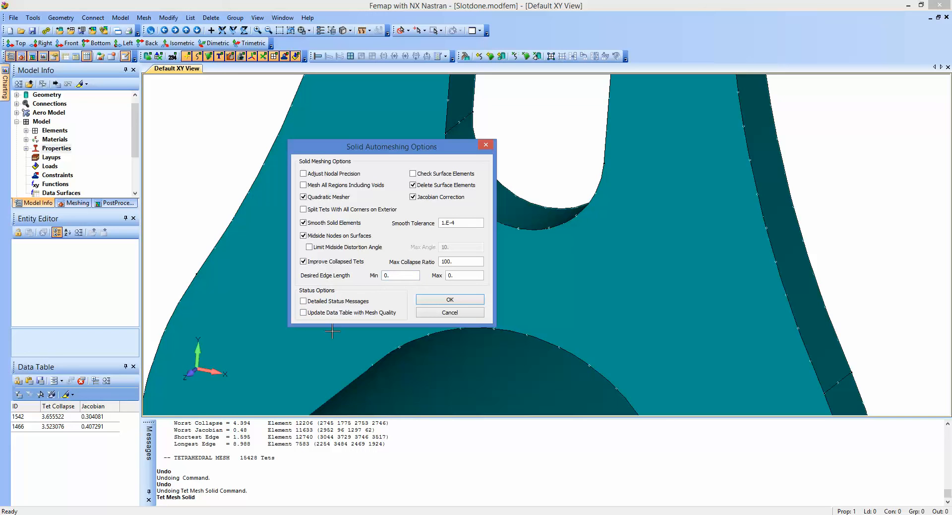
left_click(444, 301)
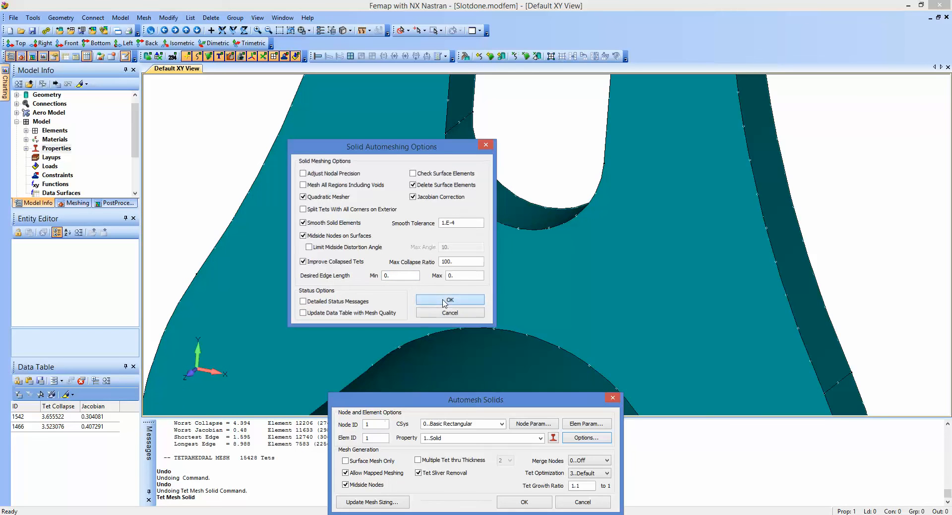
Step: Tet mesh the slotted part with Midside Nodes turned on, and hide all geometry entities in the view
left_click(524, 502)
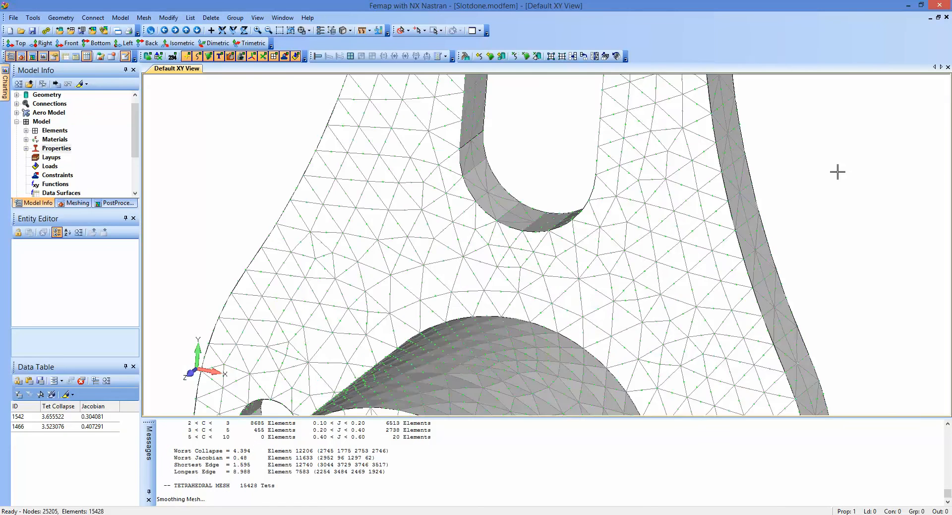
left_click(332, 30)
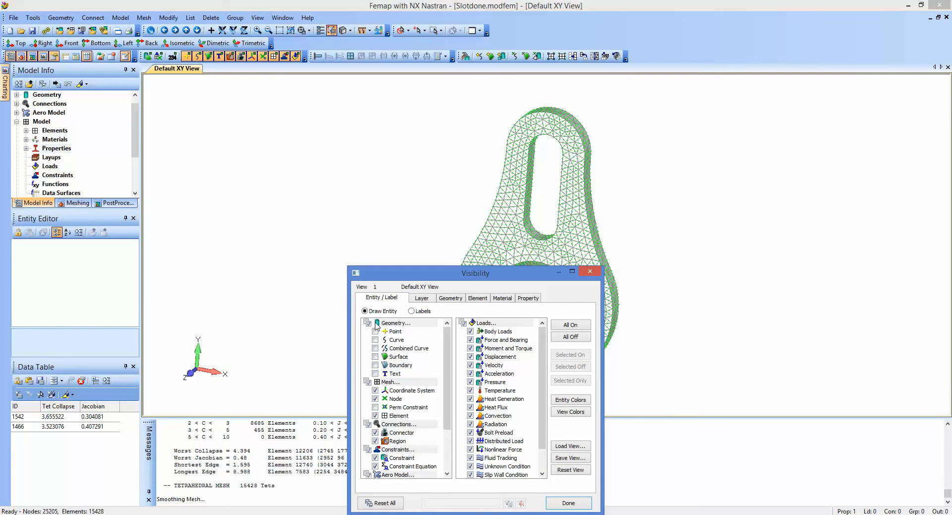
left_click(590, 271)
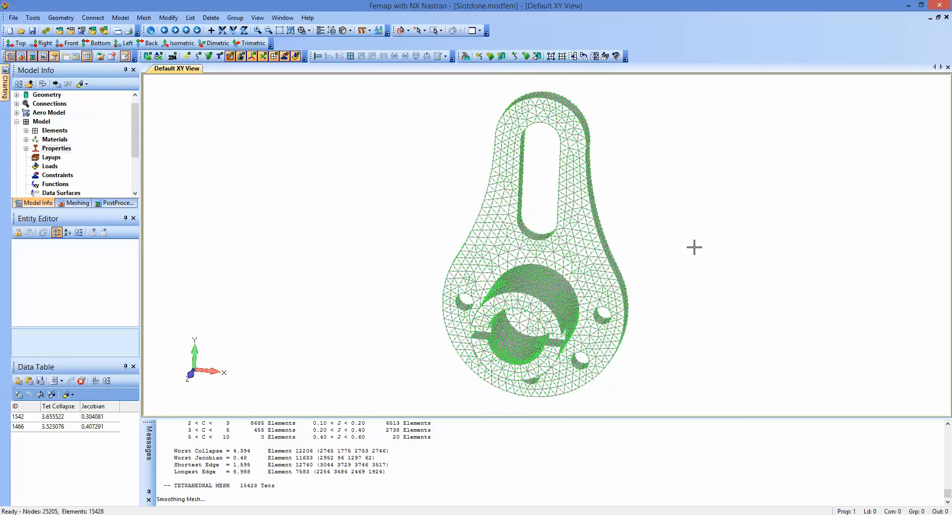
Step: Examine how the quadratic tet mesh follows the cylindrical boss, bolt holes and slot of the part
scroll(725, 251, "up", 3)
mouse_move(682, 252)
middle_mouse_down()
mouse_move(784, 256)
mouse_move(600, 215)
mouse_move(652, 270)
mouse_move(646, 259)
middle_mouse_up()
scroll(601, 215, "up", 5)
scroll(617, 242, "down", 5)
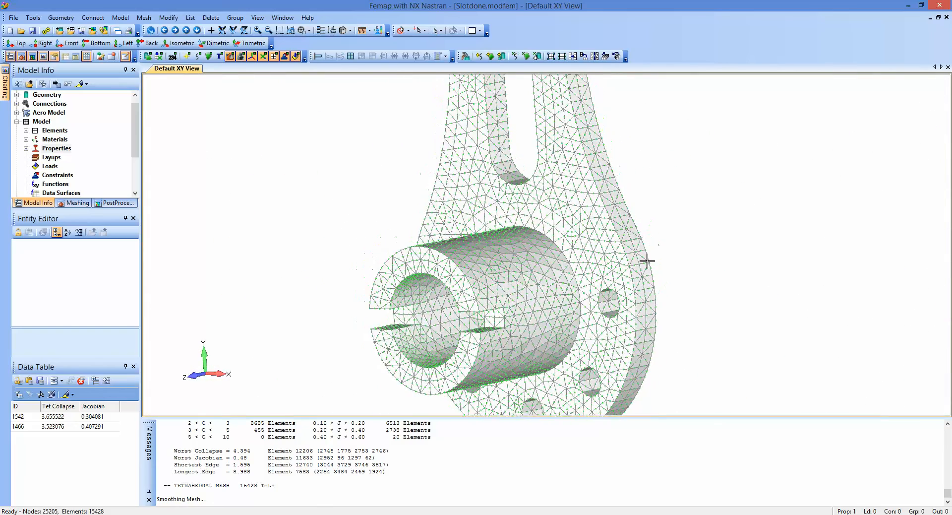
scroll(632, 258, "down", 5)
scroll(630, 258, "up", 3)
scroll(630, 260, "down", 2)
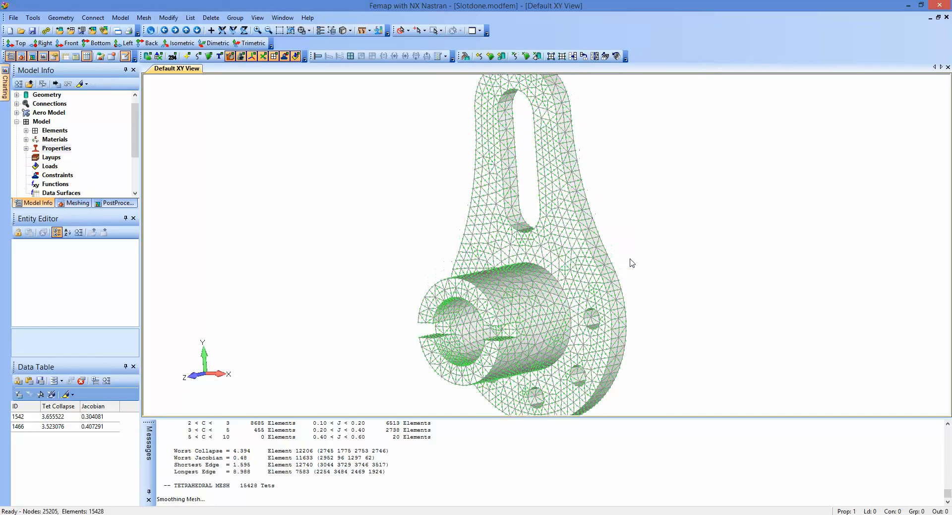